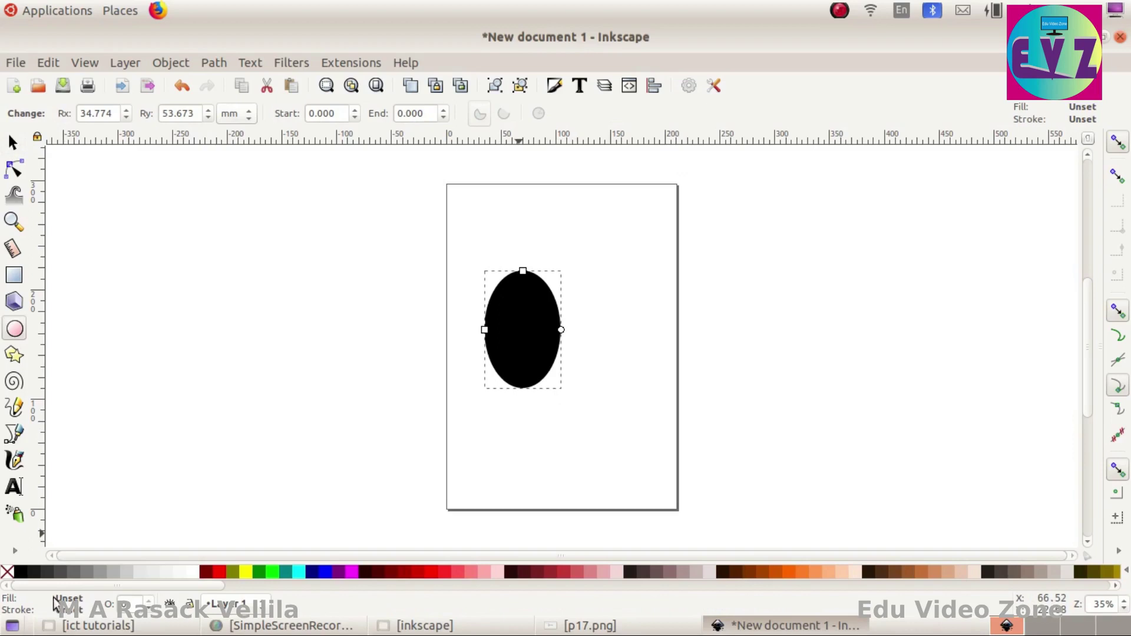
Give the ellipse no fill and a flat black stroke.
{"action": "left_click", "coordinate": [75, 599]}
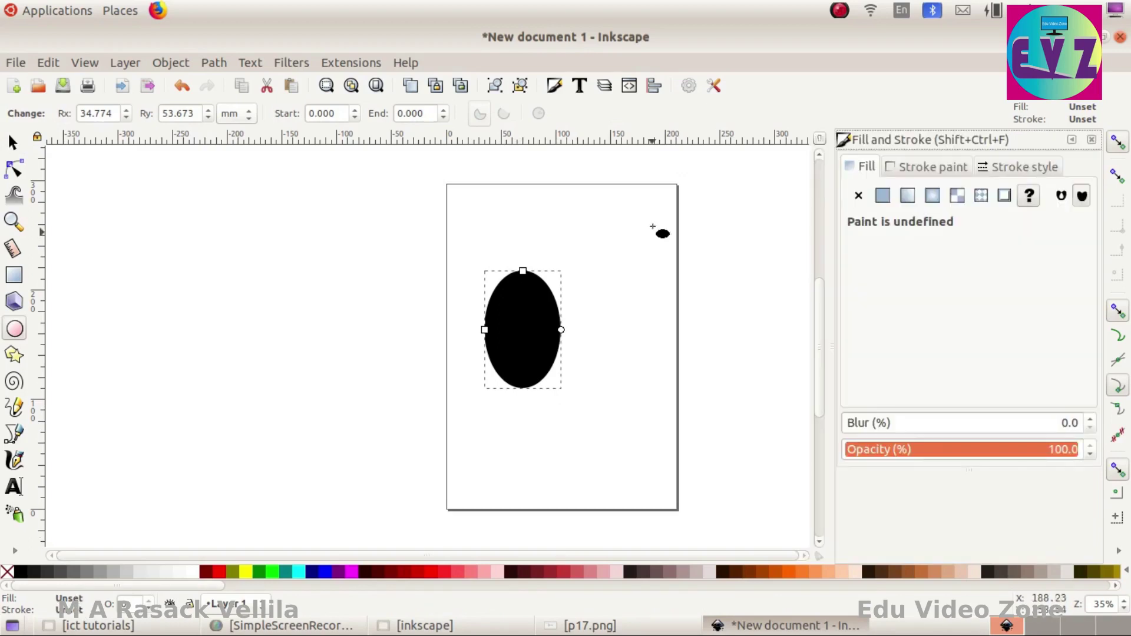
{"action": "left_click", "coordinate": [922, 168]}
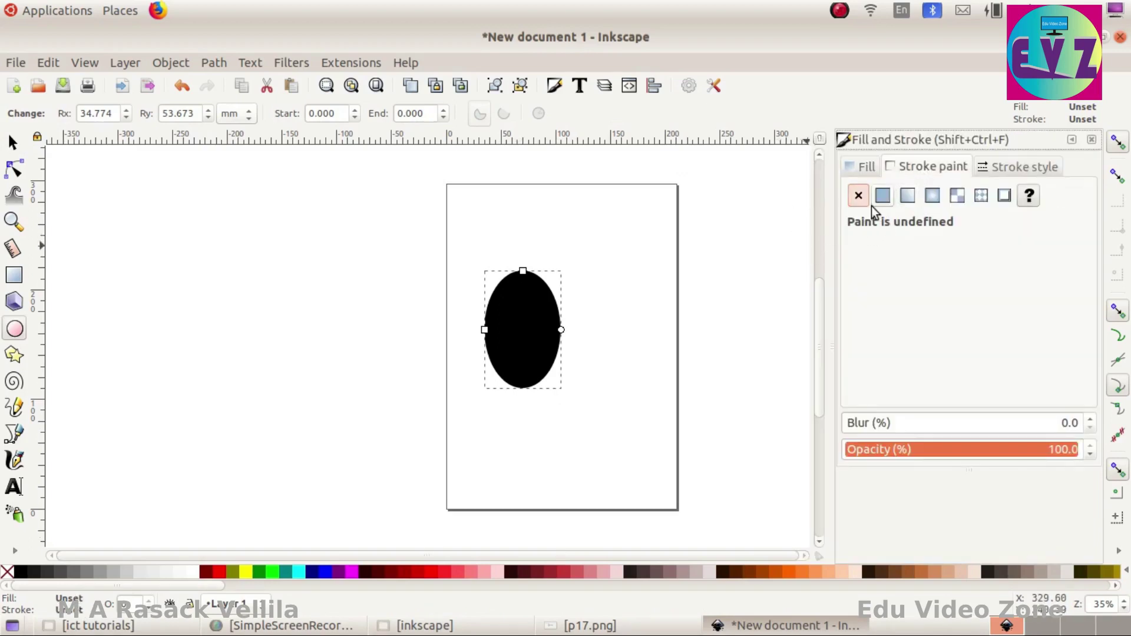
{"action": "left_click", "coordinate": [858, 197]}
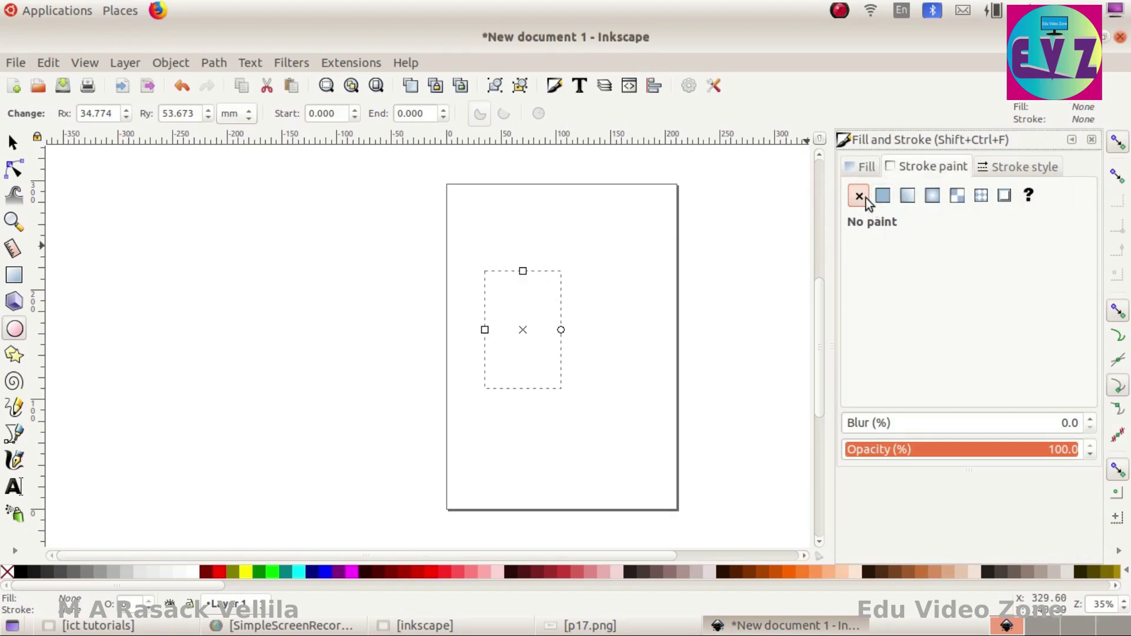
{"action": "left_click", "coordinate": [882, 196]}
{"action": "left_click", "coordinate": [1018, 167]}
Increase the ellipse's stroke width in millimetres until the outline forms a thick ring.
{"action": "left_click", "coordinate": [1058, 218]}
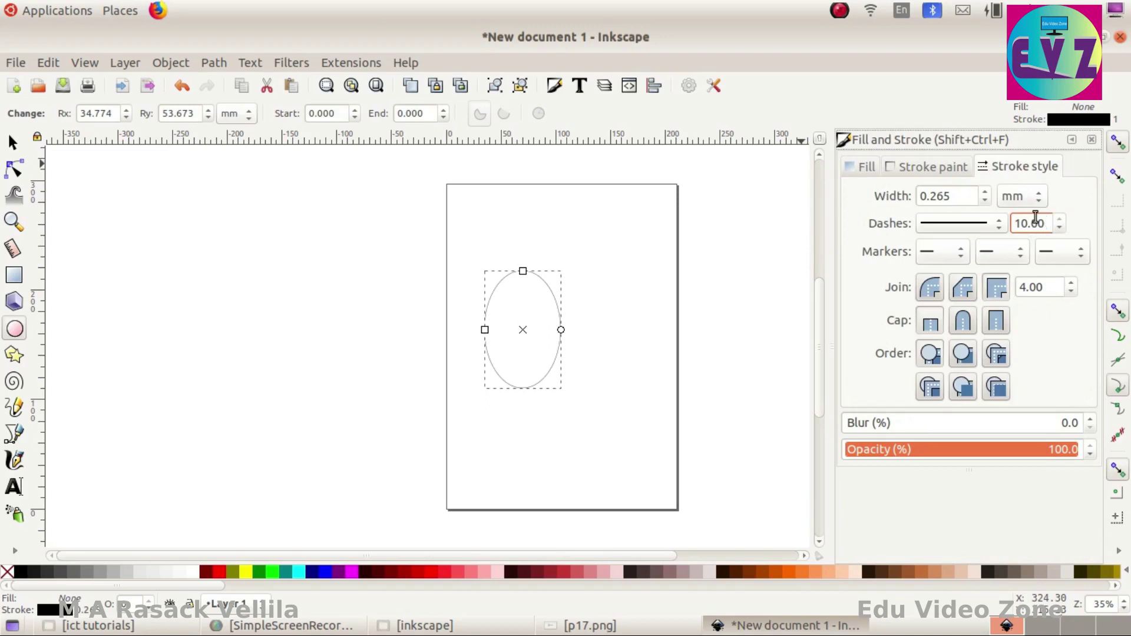
{"action": "left_click", "coordinate": [1040, 195]}
{"action": "left_click", "coordinate": [1038, 196]}
{"action": "left_click", "coordinate": [986, 192]}
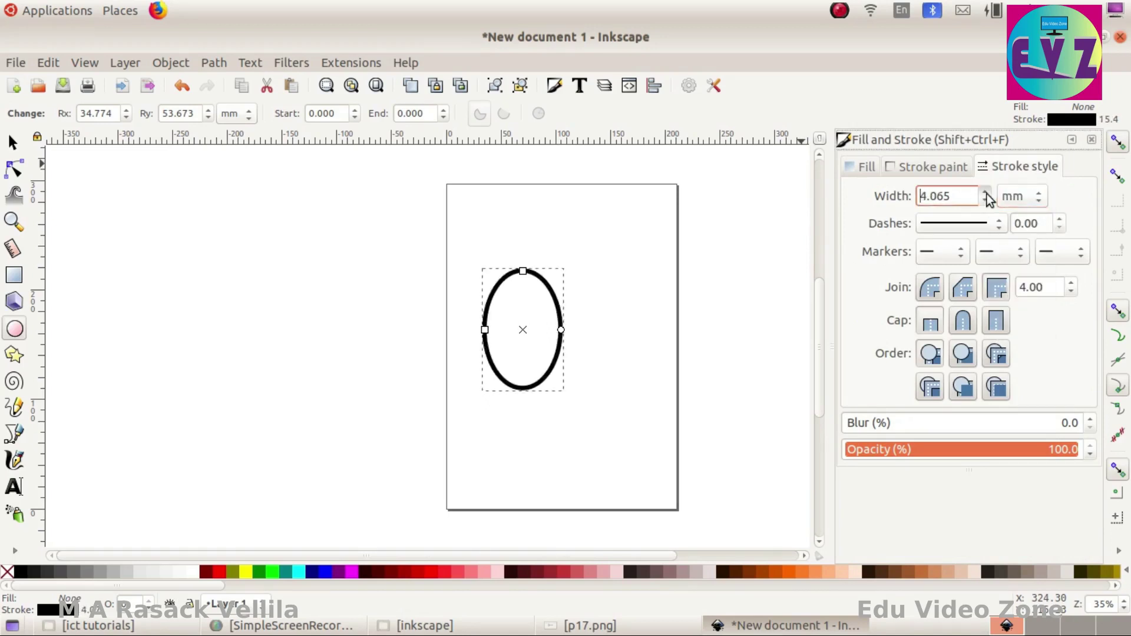
{"action": "left_click", "coordinate": [988, 193]}
{"action": "left_click", "coordinate": [988, 194]}
{"action": "left_click", "coordinate": [987, 193]}
{"action": "left_click", "coordinate": [988, 193]}
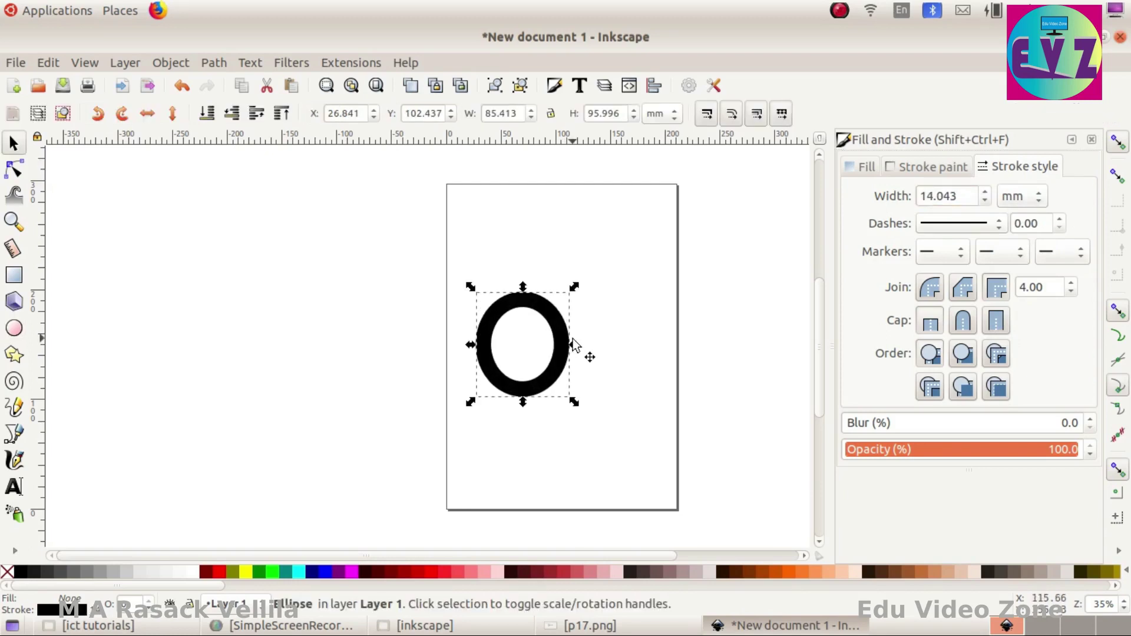
Narrow the ring to about 53 mm wide and 96 mm tall, and move it off the page beyond the page's left edge.
{"action": "mouse_move", "coordinate": [569, 339]}
{"action": "left_mouse_down"}
{"action": "mouse_move", "coordinate": [538, 338]}
{"action": "mouse_move", "coordinate": [400, 415]}
{"action": "mouse_move", "coordinate": [422, 440]}
{"action": "left_mouse_up"}
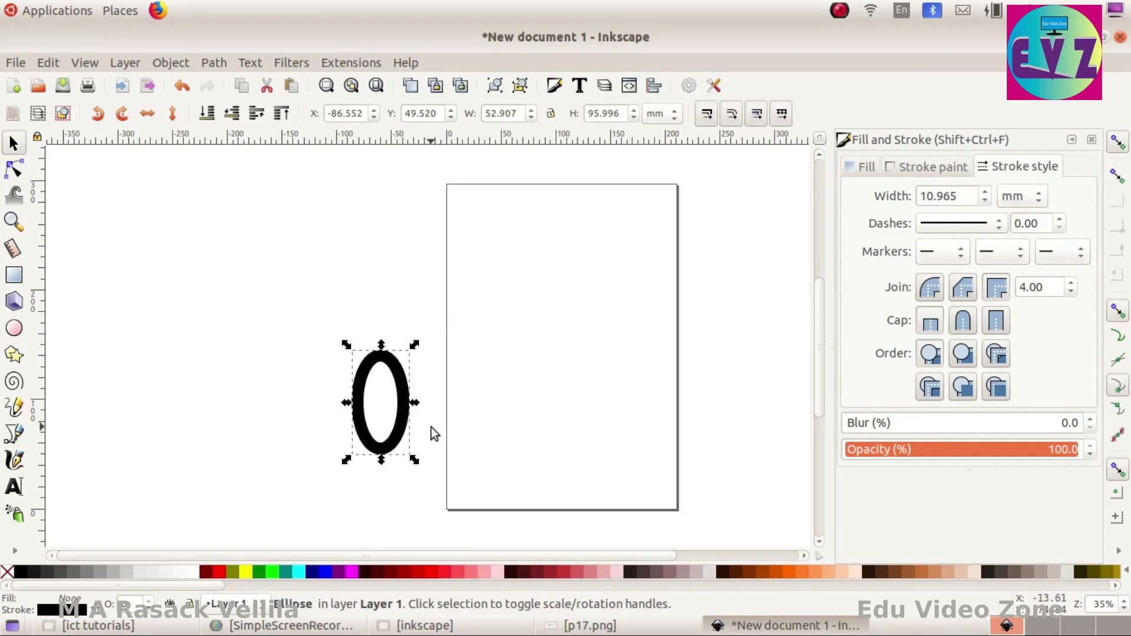
{"action": "left_click", "coordinate": [631, 406]}
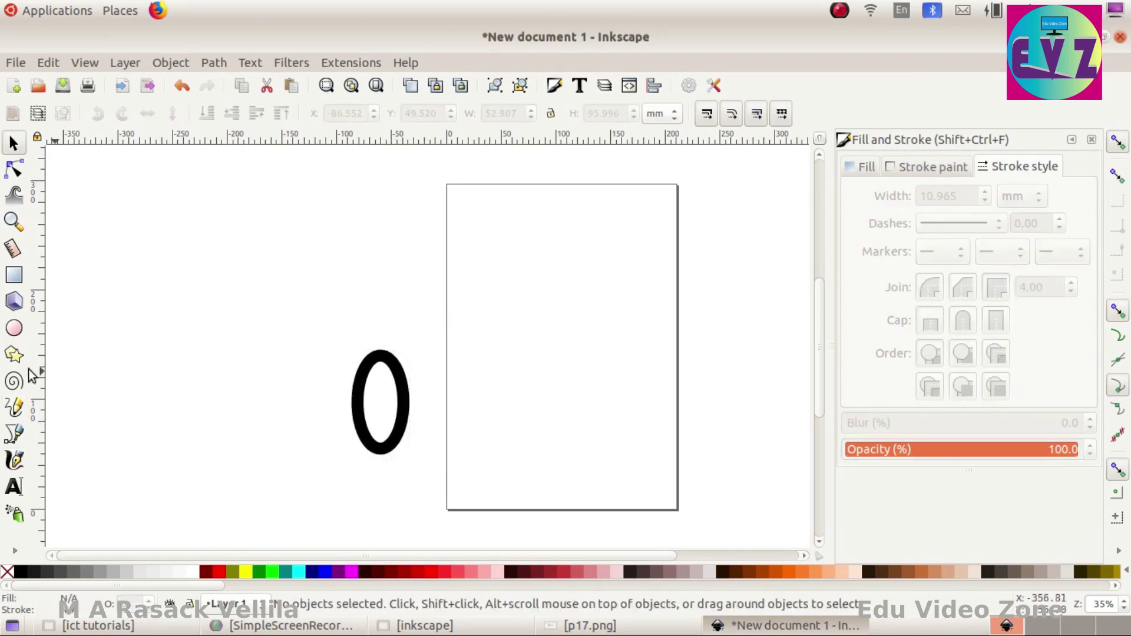
Draw a second ellipse about 83 mm wide and 127 mm tall on the page and fill it black.
{"action": "left_click", "coordinate": [13, 333]}
{"action": "left_click", "coordinate": [16, 146]}
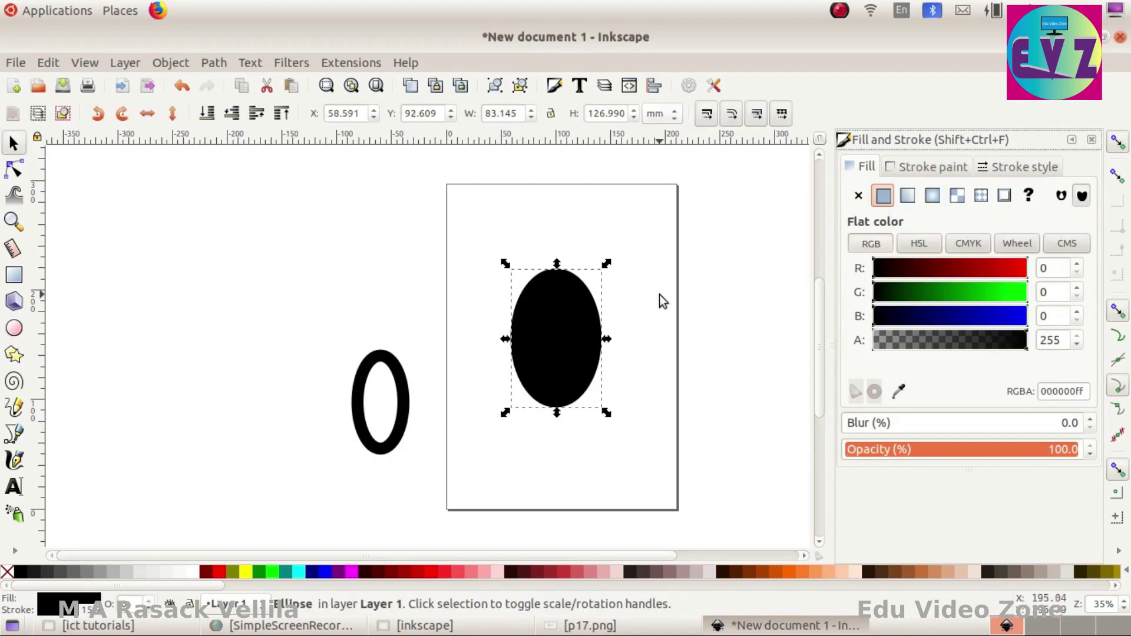
{"action": "left_click", "coordinate": [660, 295]}
Duplicate the black ellipse, fill the copy magenta and scale it concentrically so a thick black band surrounds it.
{"action": "left_click", "coordinate": [532, 336]}
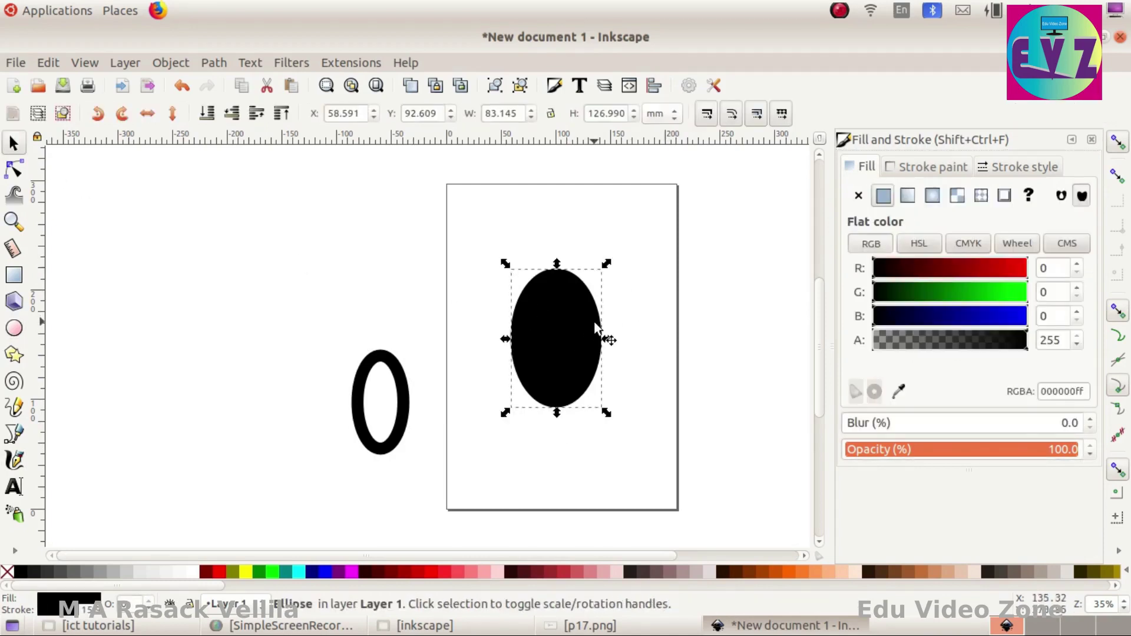
{"action": "left_click", "coordinate": [47, 63]}
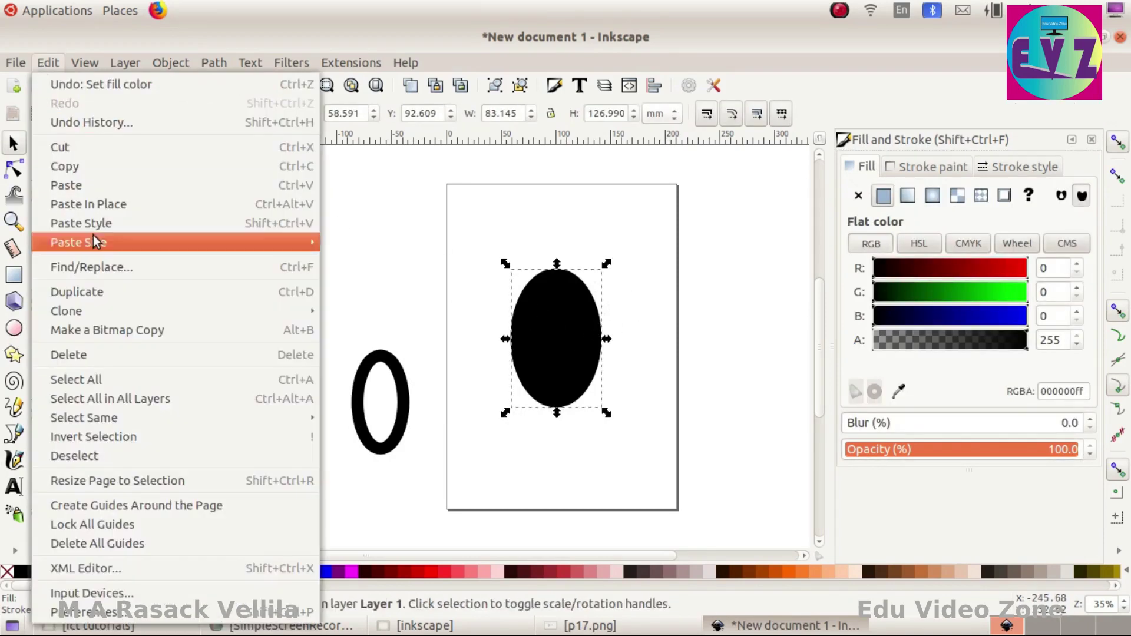
{"action": "left_click", "coordinate": [94, 293]}
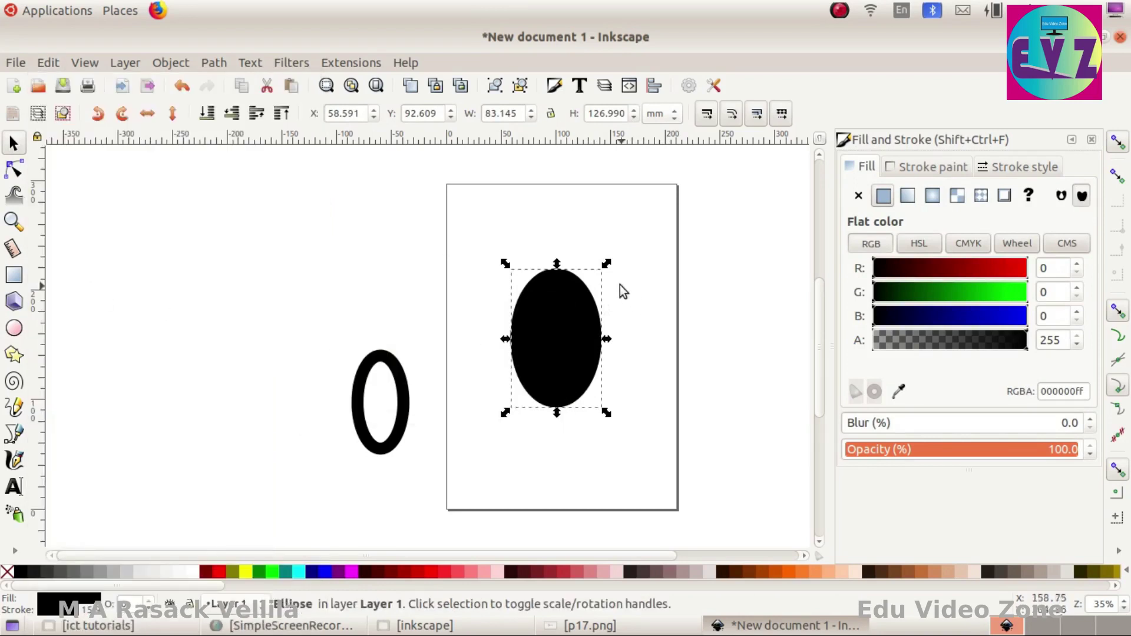
{"action": "left_click_drag", "start_coordinate": [609, 260], "coordinate": [593, 287]}
{"action": "left_click", "coordinate": [352, 573]}
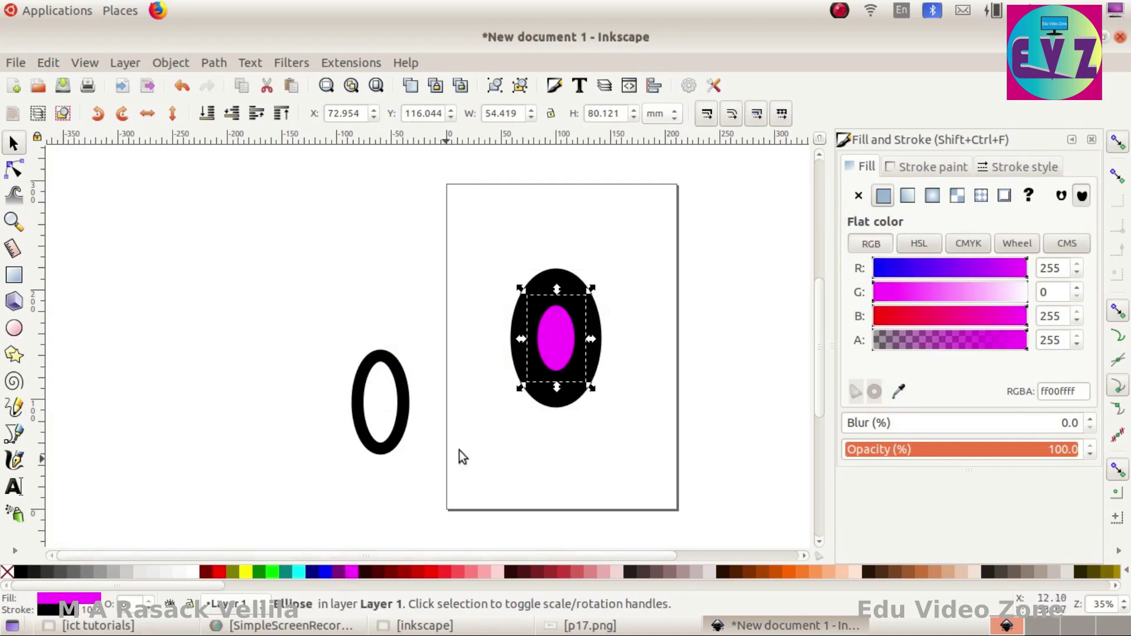
{"action": "left_click_drag", "start_coordinate": [591, 291], "coordinate": [604, 272]}
Select both concentric ellipses and cut the magenta one out of the black one with Difference.
{"action": "left_click", "coordinate": [467, 228]}
{"action": "left_click_drag", "start_coordinate": [467, 228], "coordinate": [662, 490]}
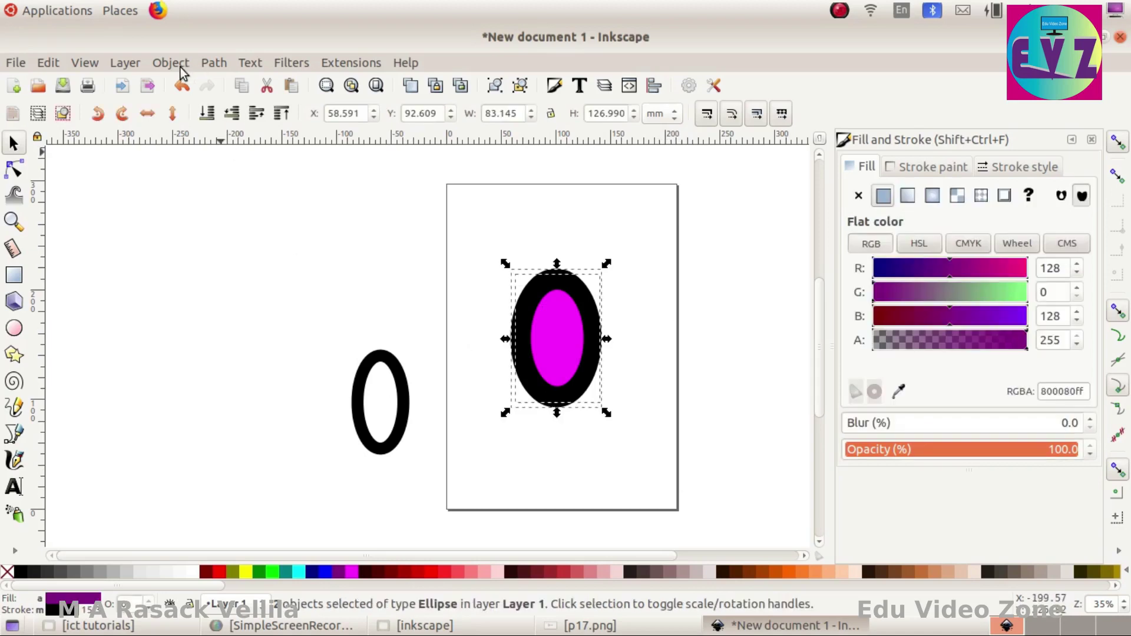
{"action": "left_click", "coordinate": [207, 63]}
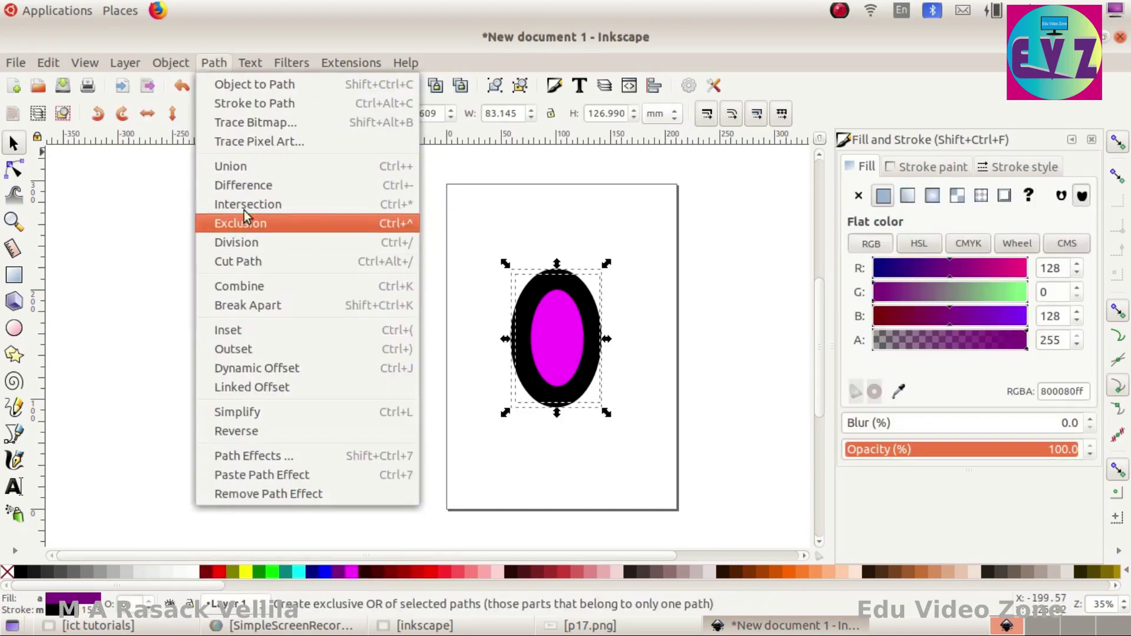
{"action": "left_click", "coordinate": [245, 184]}
{"action": "left_click", "coordinate": [762, 340]}
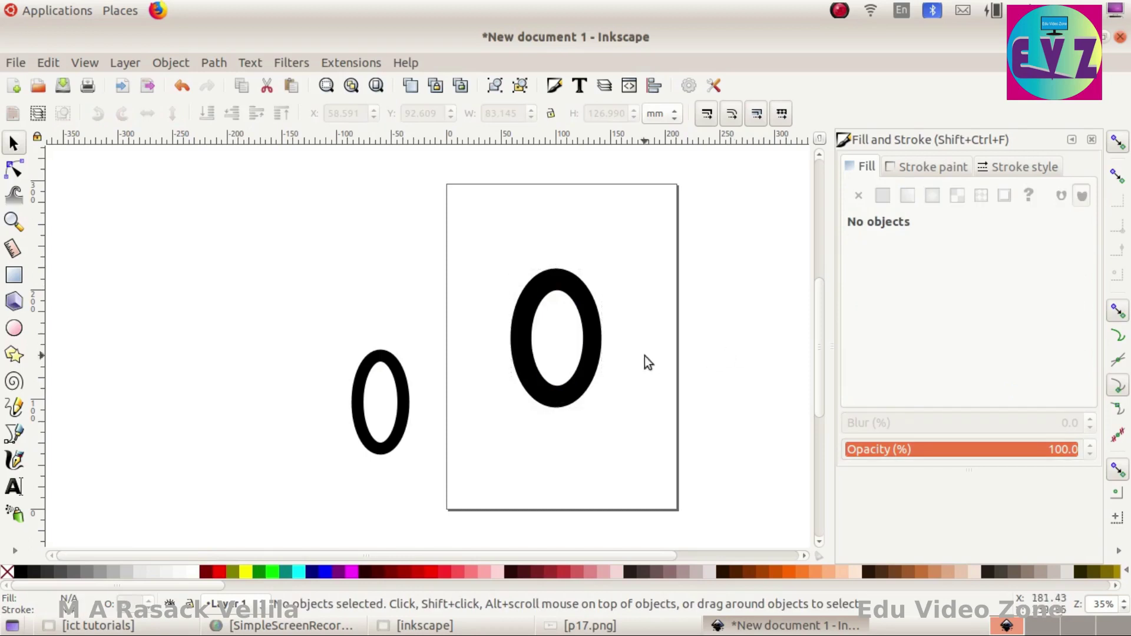
Move the cut-out ring off the page, place the stroked ring near the page's left edge, and check the reference key in p17.png.
{"action": "left_click_drag", "start_coordinate": [594, 352], "coordinate": [310, 365]}
{"action": "left_click", "coordinate": [570, 628]}
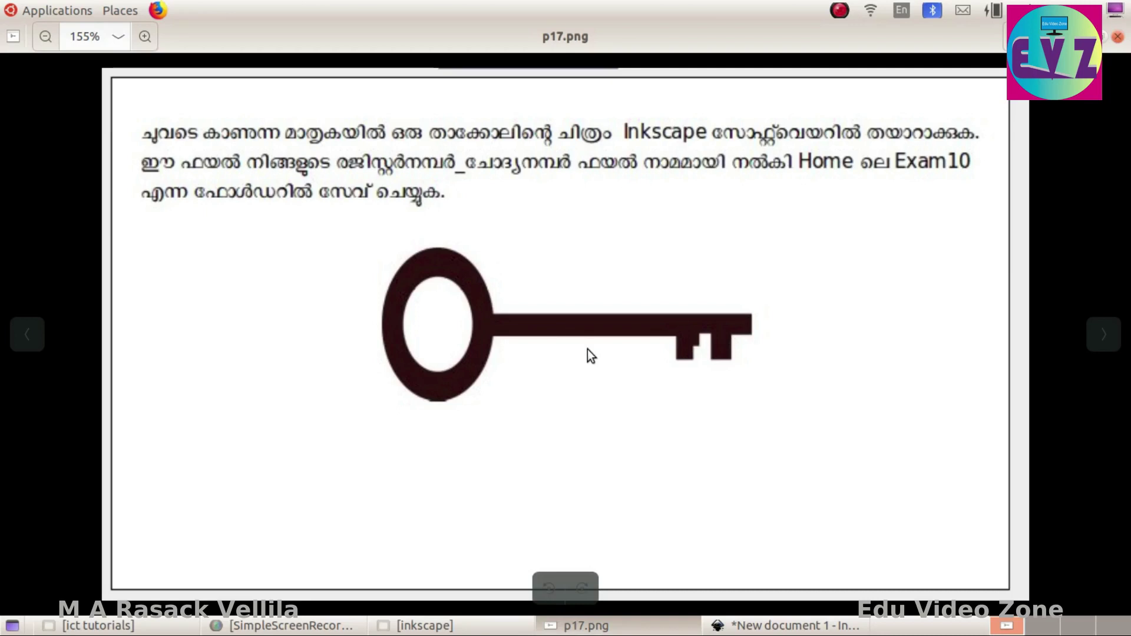
{"action": "left_click", "coordinate": [743, 627]}
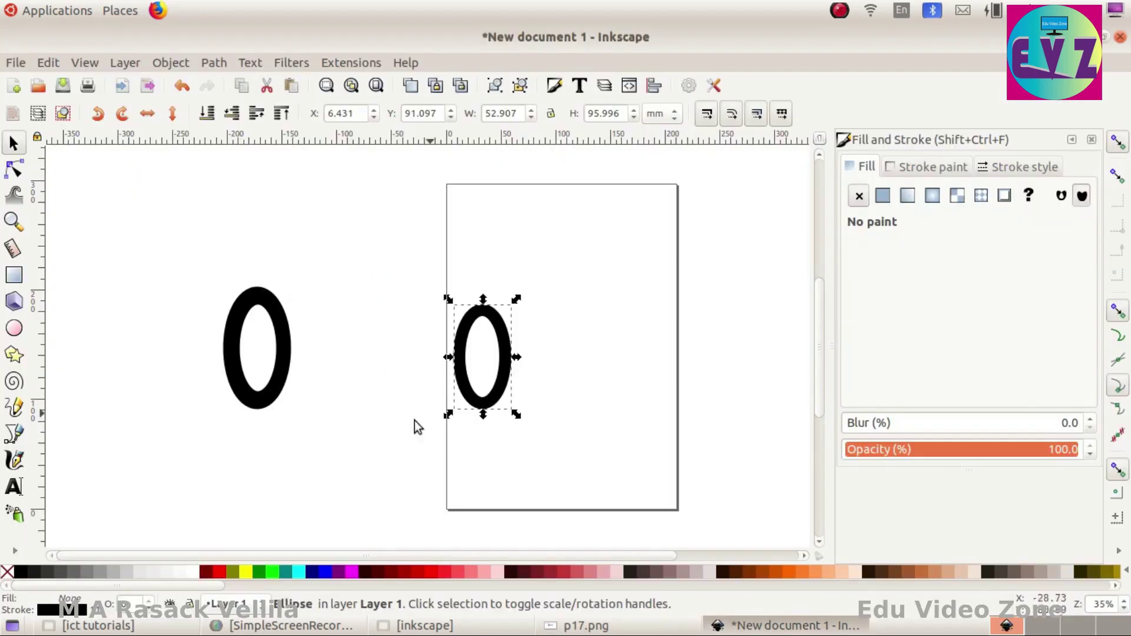
Draw a key shaft rectangle about 178 by 32 mm extending right from the ring, with black fill and no stroke.
{"action": "left_click", "coordinate": [16, 277]}
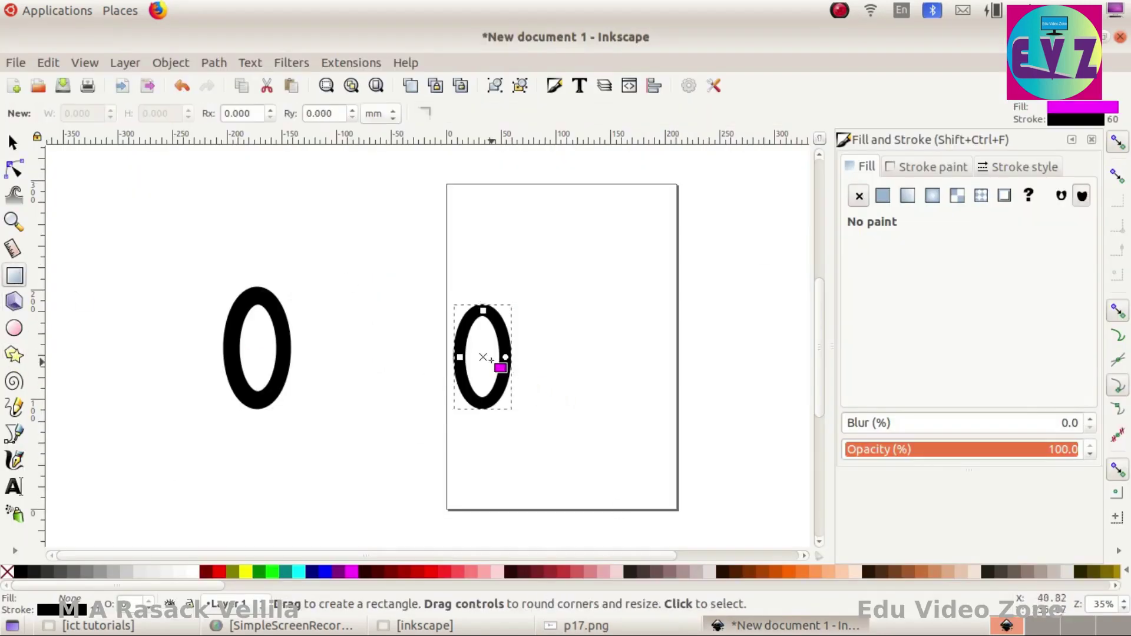
{"action": "mouse_move", "coordinate": [504, 342]}
{"action": "left_mouse_down"}
{"action": "mouse_move", "coordinate": [531, 363]}
{"action": "mouse_move", "coordinate": [702, 374]}
{"action": "mouse_move", "coordinate": [708, 384]}
{"action": "left_mouse_up"}
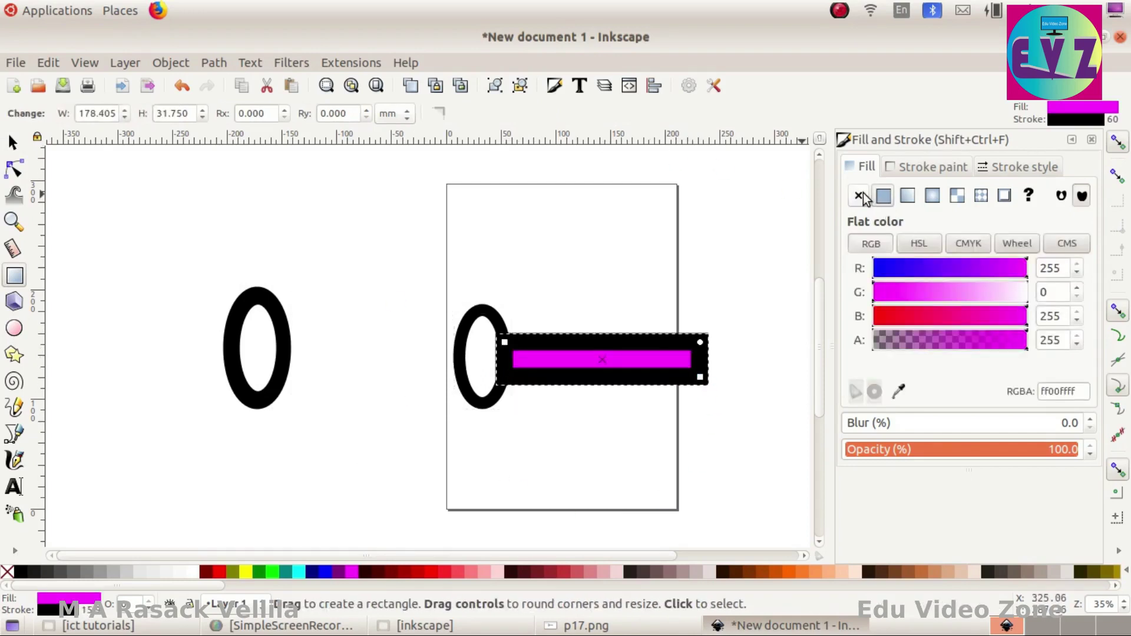
{"action": "left_click", "coordinate": [911, 169]}
{"action": "left_click", "coordinate": [859, 196]}
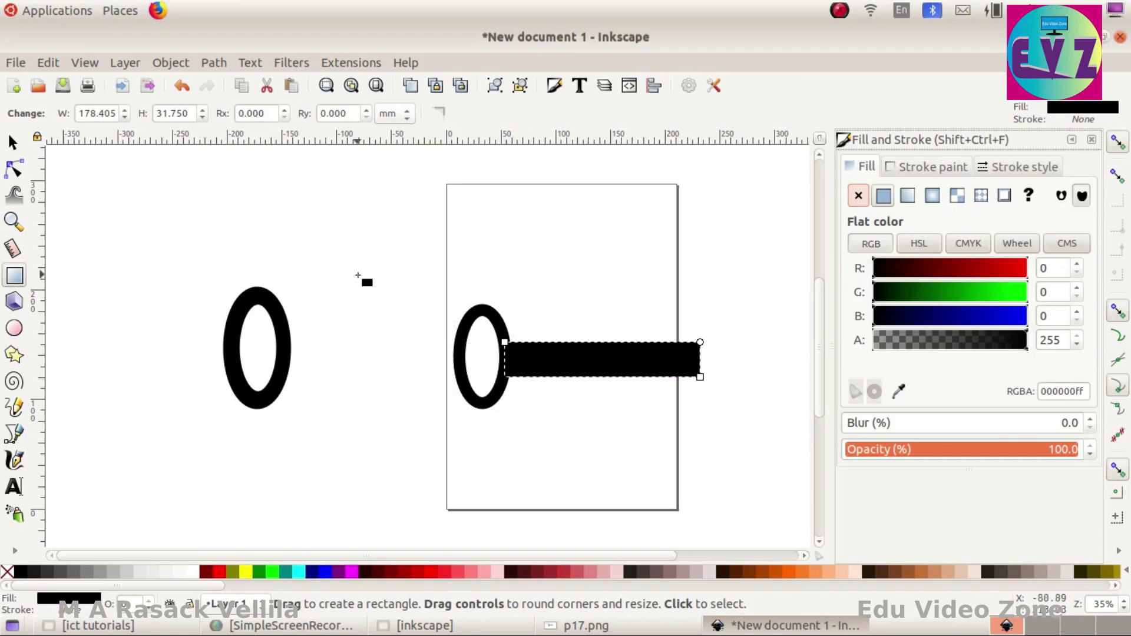
Reduce the shaft's height to about 26 mm and align it with the middle of the ring.
{"action": "key", "text": "s"}
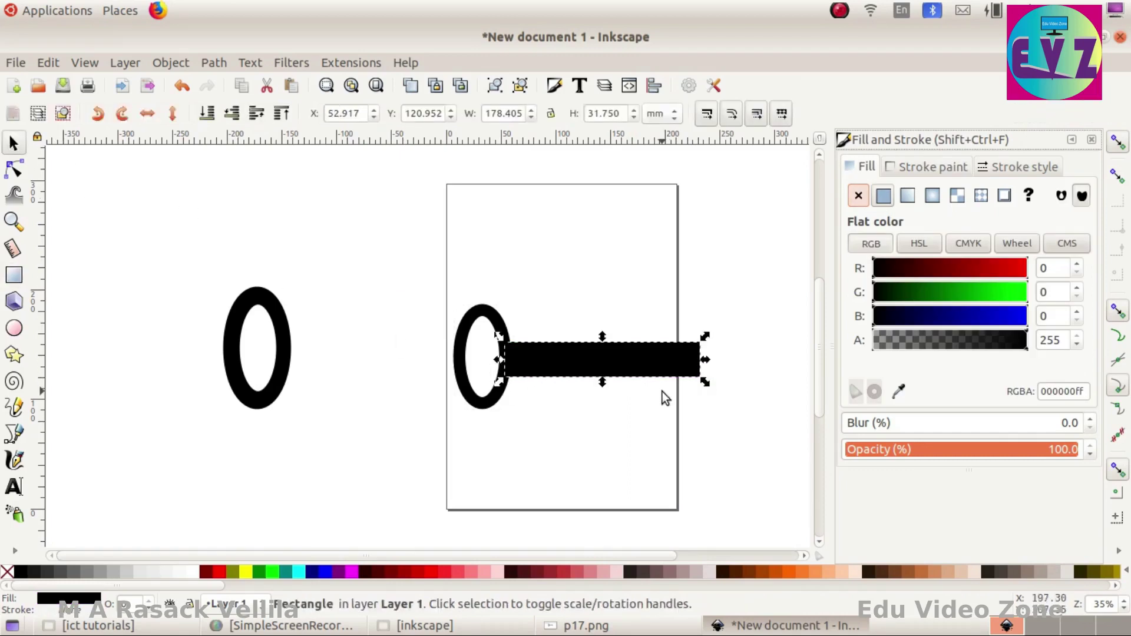
{"action": "left_click_drag", "start_coordinate": [602, 383], "coordinate": [607, 357]}
{"action": "left_click", "coordinate": [695, 415]}
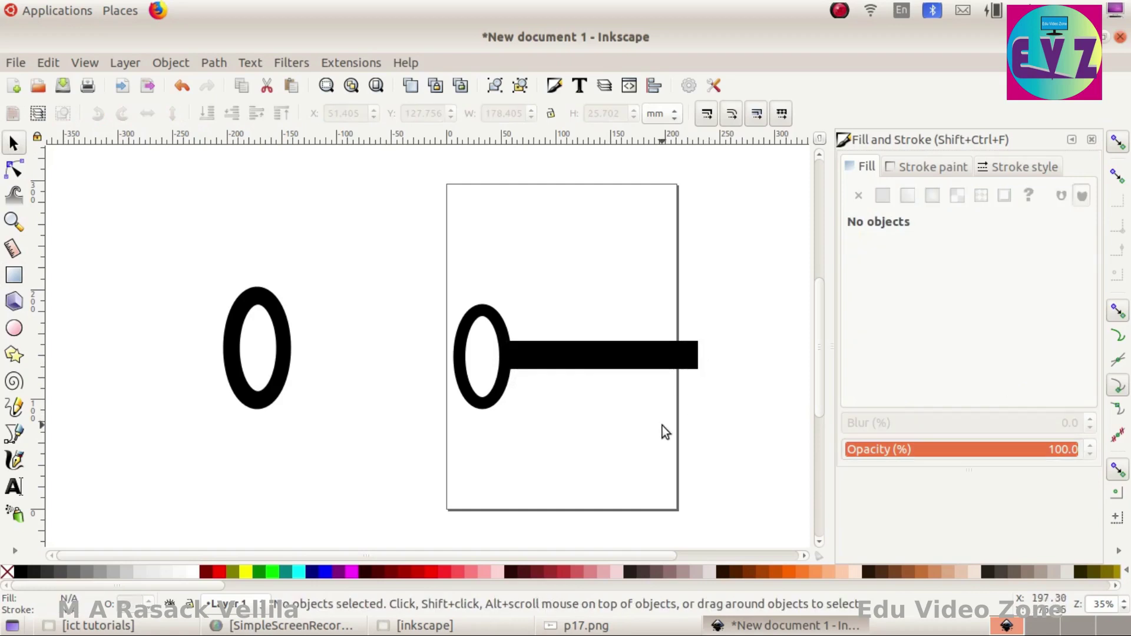
Following the key in p17.png, draw a black tooth rectangle about 17 by 33 mm below the shaft's right end.
{"action": "left_click", "coordinate": [607, 625]}
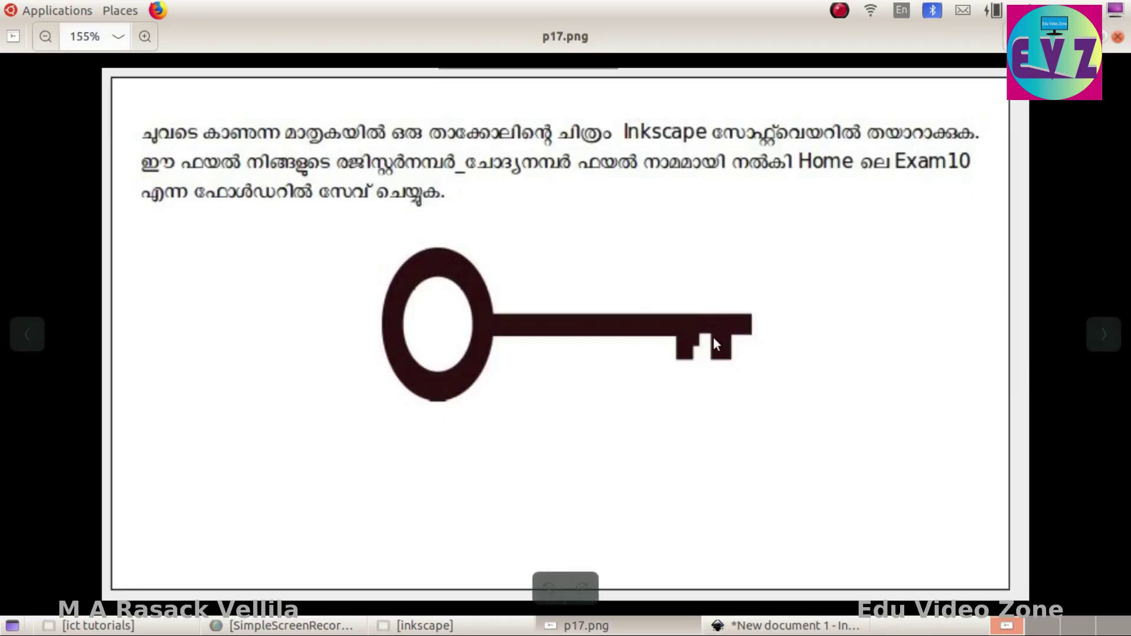
{"action": "left_click", "coordinate": [783, 625]}
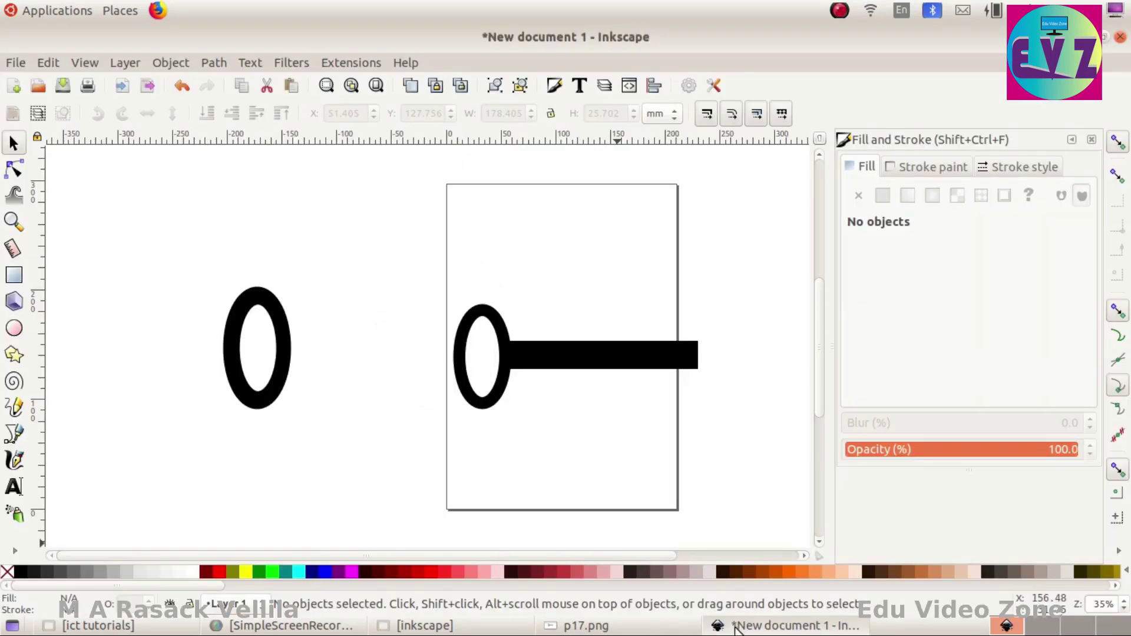
{"action": "left_click", "coordinate": [14, 275]}
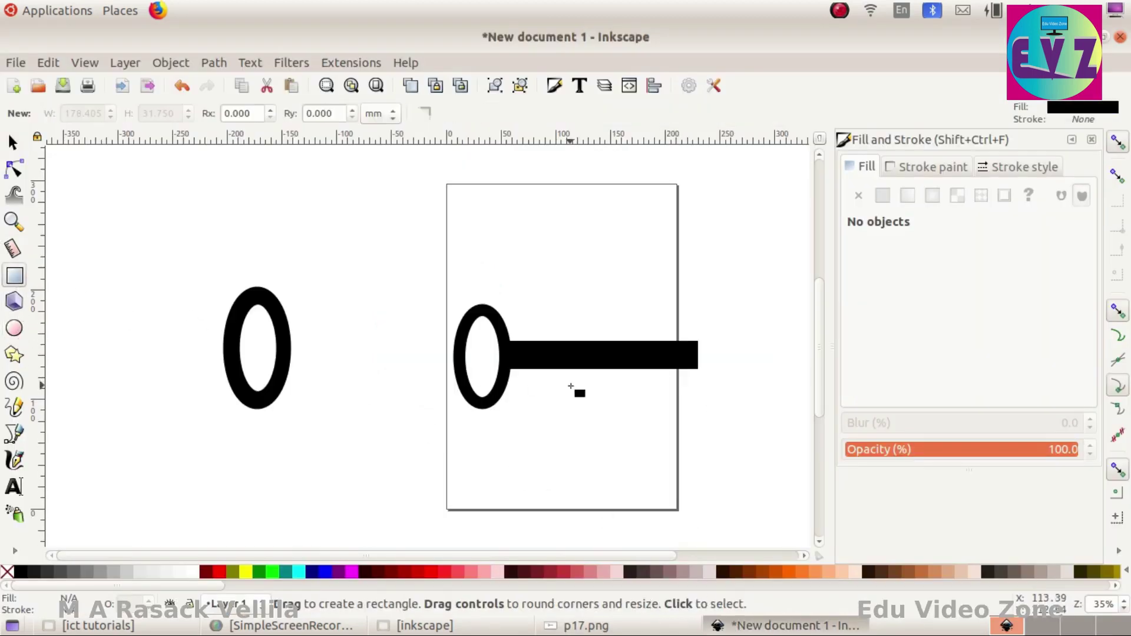
{"action": "left_click_drag", "start_coordinate": [671, 361], "coordinate": [686, 397]}
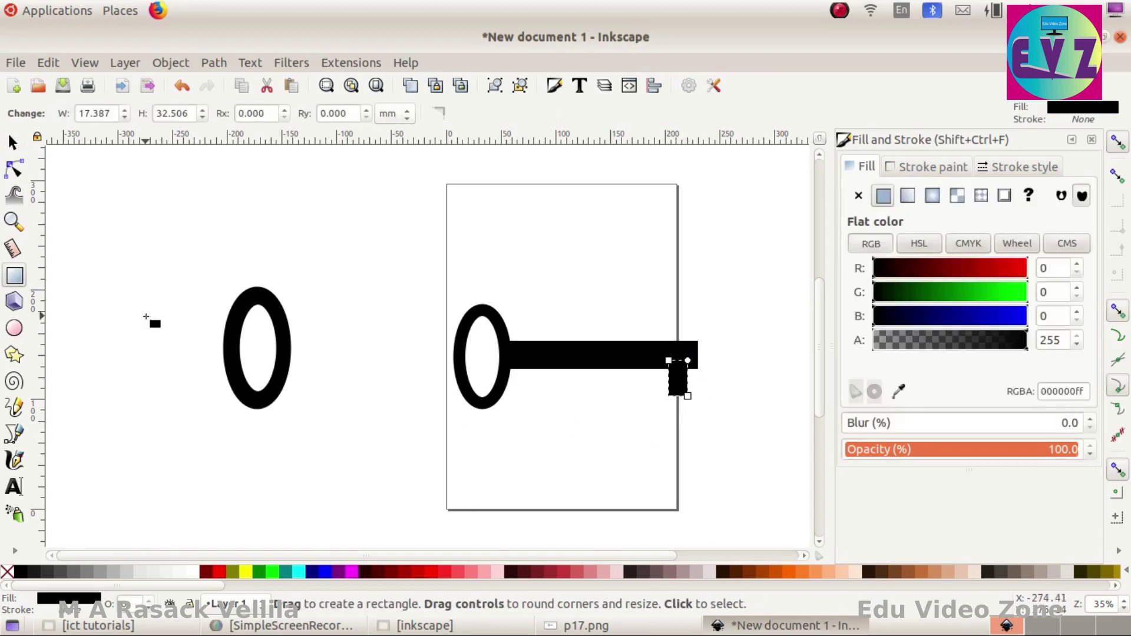
{"action": "left_click", "coordinate": [13, 143]}
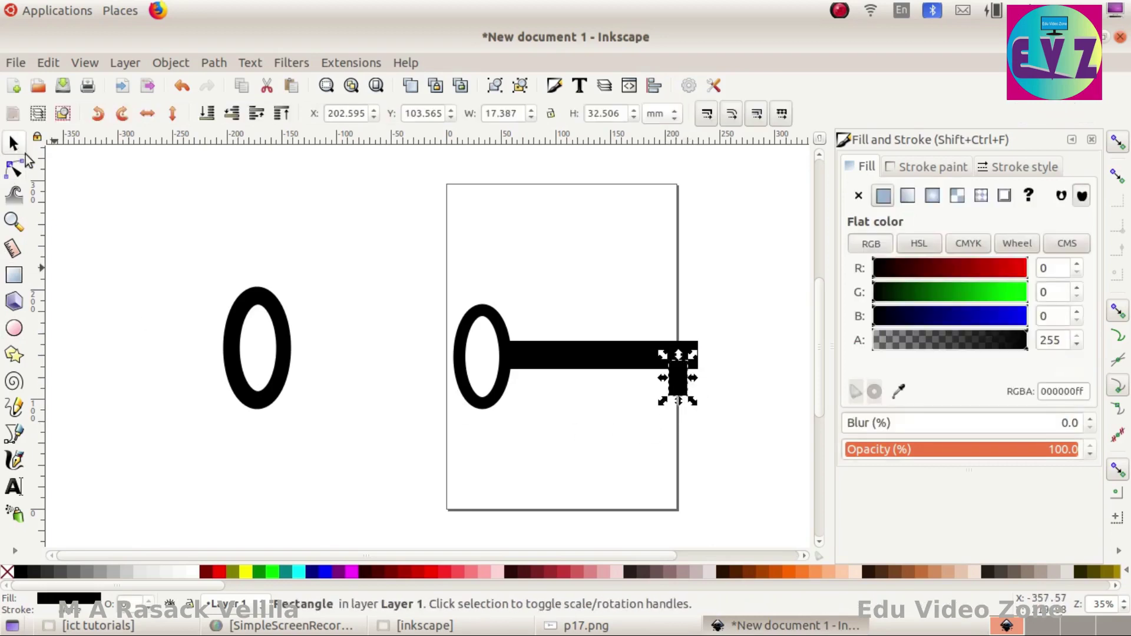
Duplicate the tooth and place the copy under the shaft, level with the original and about 29 mm to its left.
{"action": "left_click", "coordinate": [613, 630]}
{"action": "left_click", "coordinate": [613, 630]}
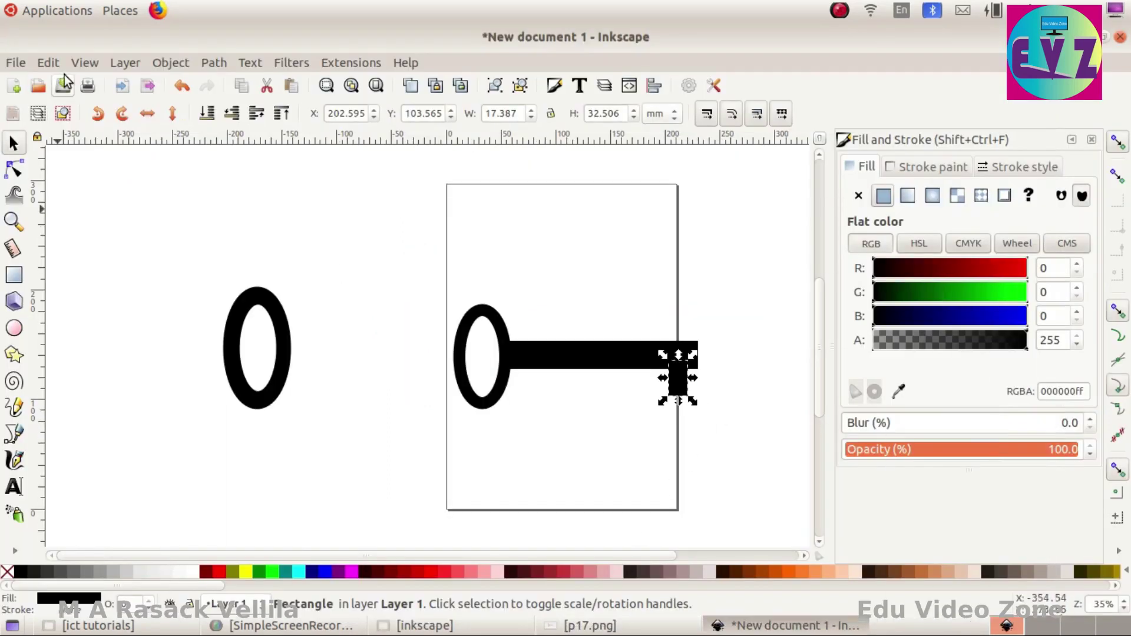
{"action": "left_click", "coordinate": [42, 66]}
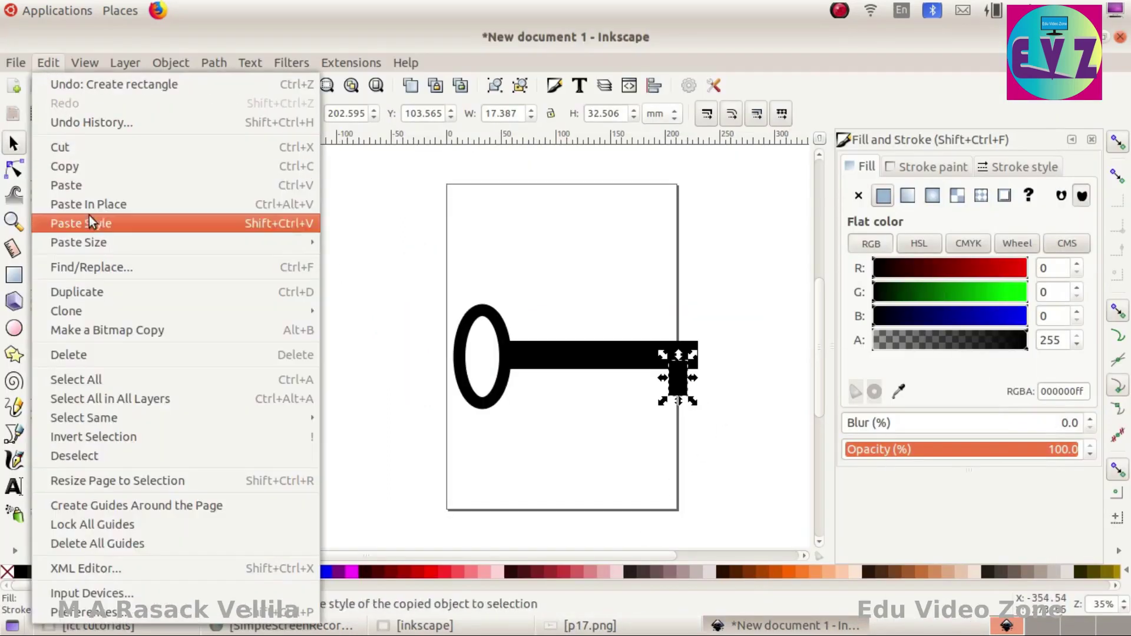
{"action": "left_click", "coordinate": [104, 291]}
{"action": "left_click_drag", "start_coordinate": [675, 385], "coordinate": [632, 383]}
{"action": "scroll", "coordinate": [666, 440], "scroll_direction": "up", "scroll_amount": 1}
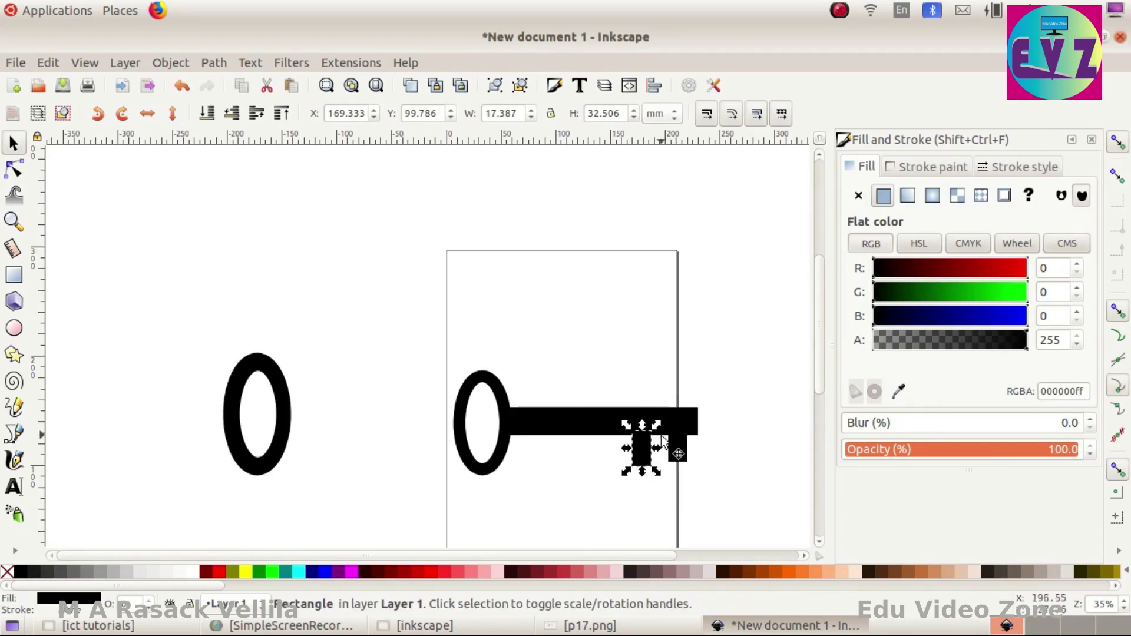
{"action": "scroll", "coordinate": [661, 436], "scroll_direction": "down", "scroll_amount": 2}
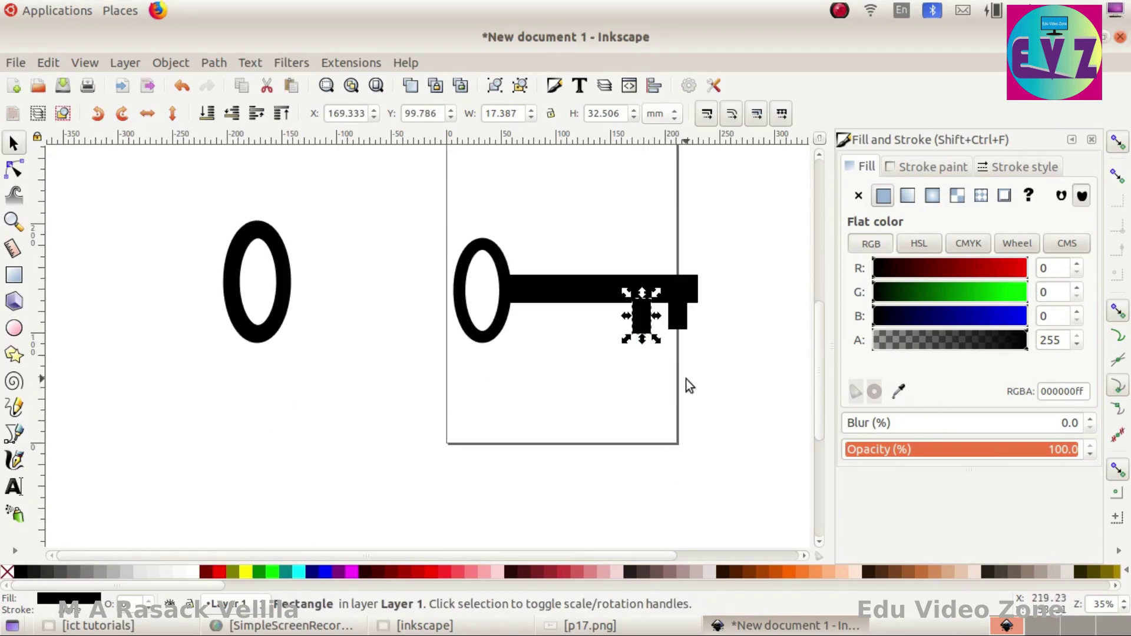
{"action": "scroll", "coordinate": [658, 359], "scroll_direction": "up", "scroll_amount": 2}
{"action": "left_click_drag", "start_coordinate": [629, 234], "coordinate": [646, 244]}
{"action": "left_click", "coordinate": [725, 325]}
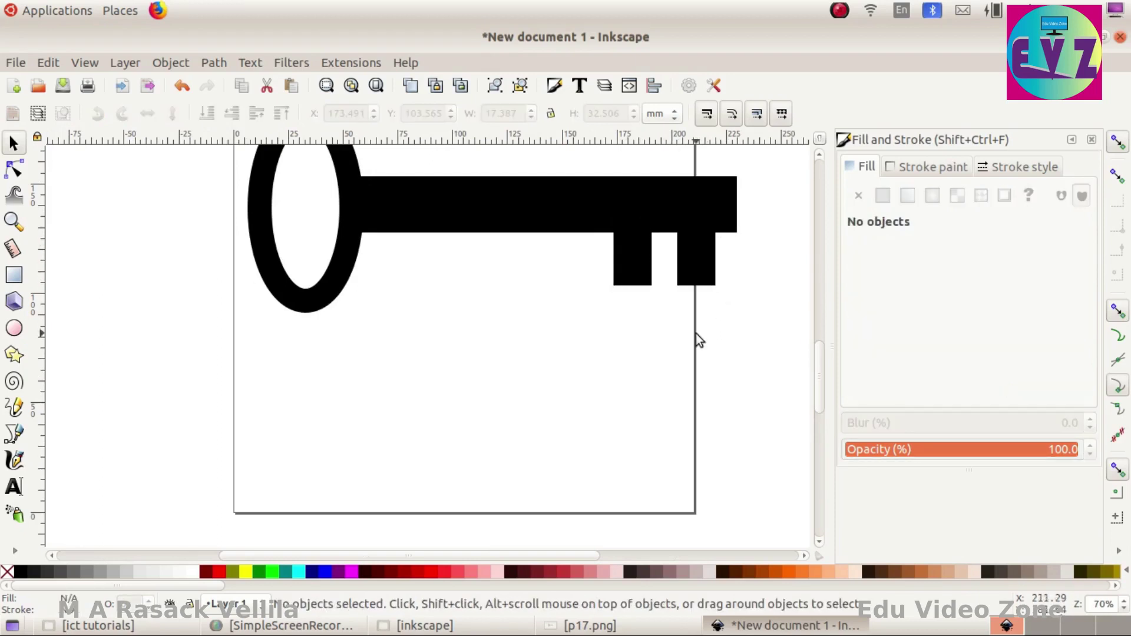
Check the shape of the key's teeth in the reference image p17.png.
{"action": "left_click", "coordinate": [631, 624]}
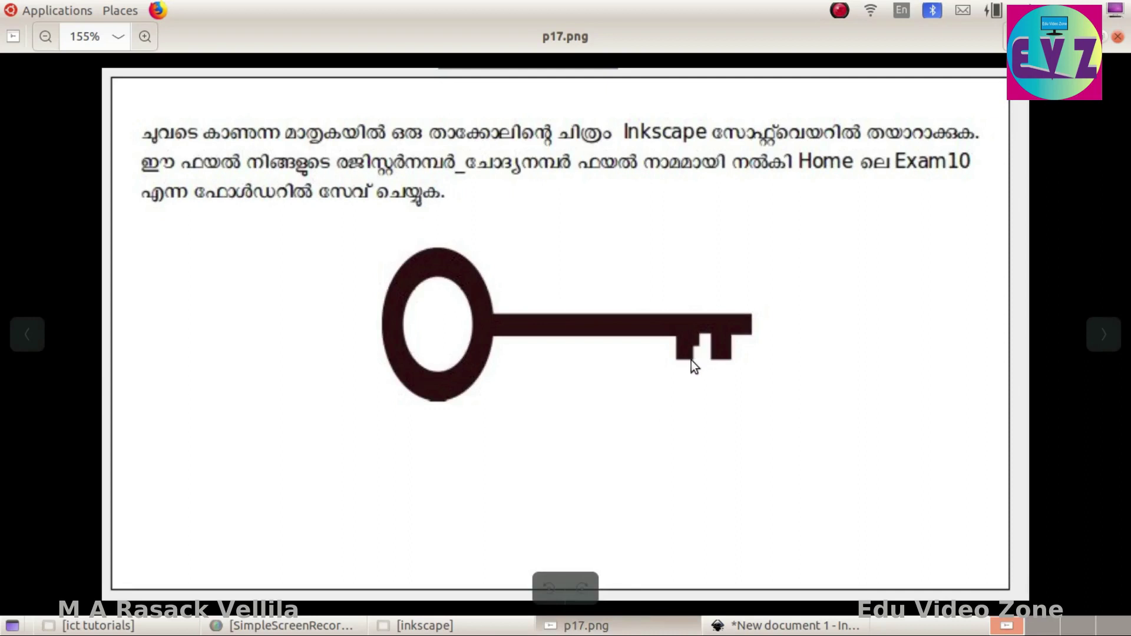
{"action": "left_click", "coordinate": [784, 626]}
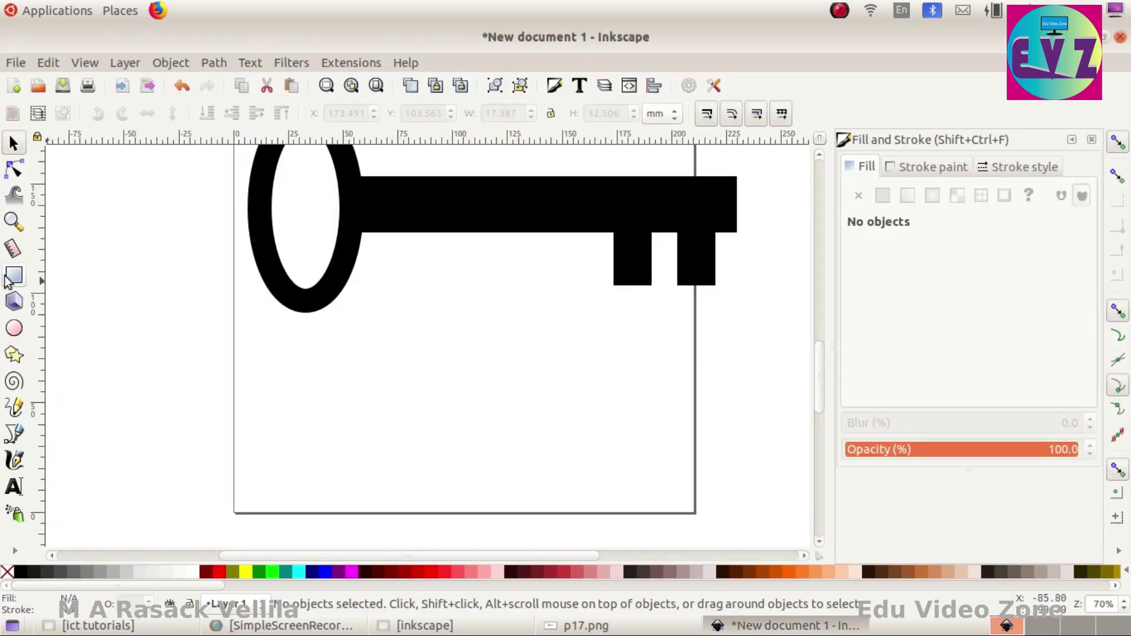
Draw a dark blue rectangle about 11 by 24 mm over the right part of the left tooth, just below the shaft.
{"action": "left_click", "coordinate": [13, 275]}
{"action": "left_click", "coordinate": [313, 572]}
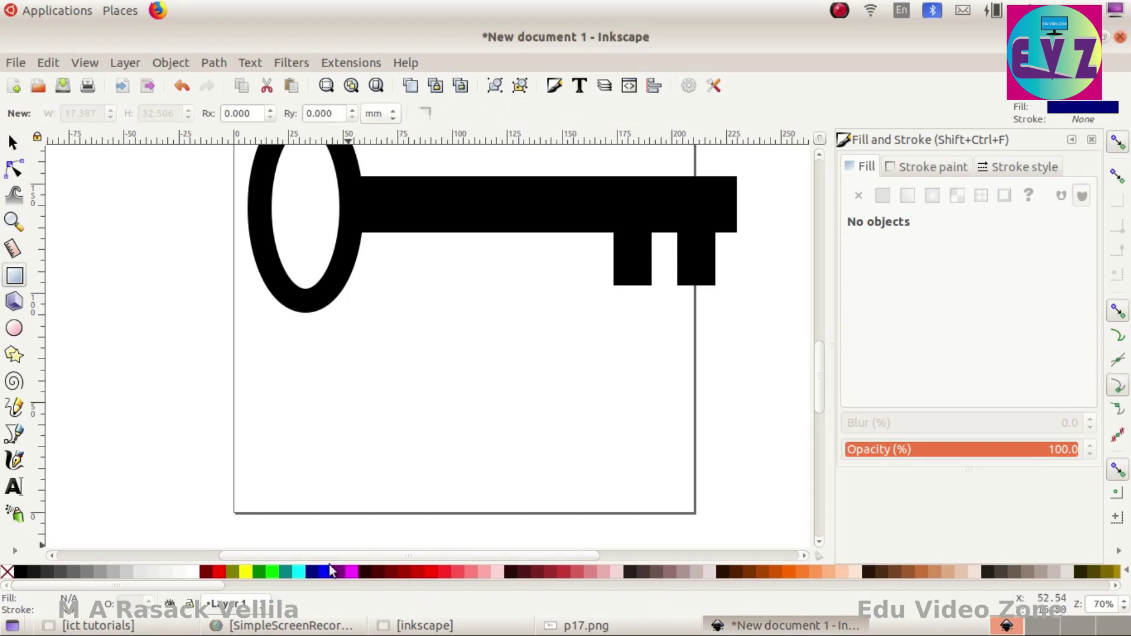
{"action": "left_click_drag", "start_coordinate": [641, 251], "coordinate": [663, 296]}
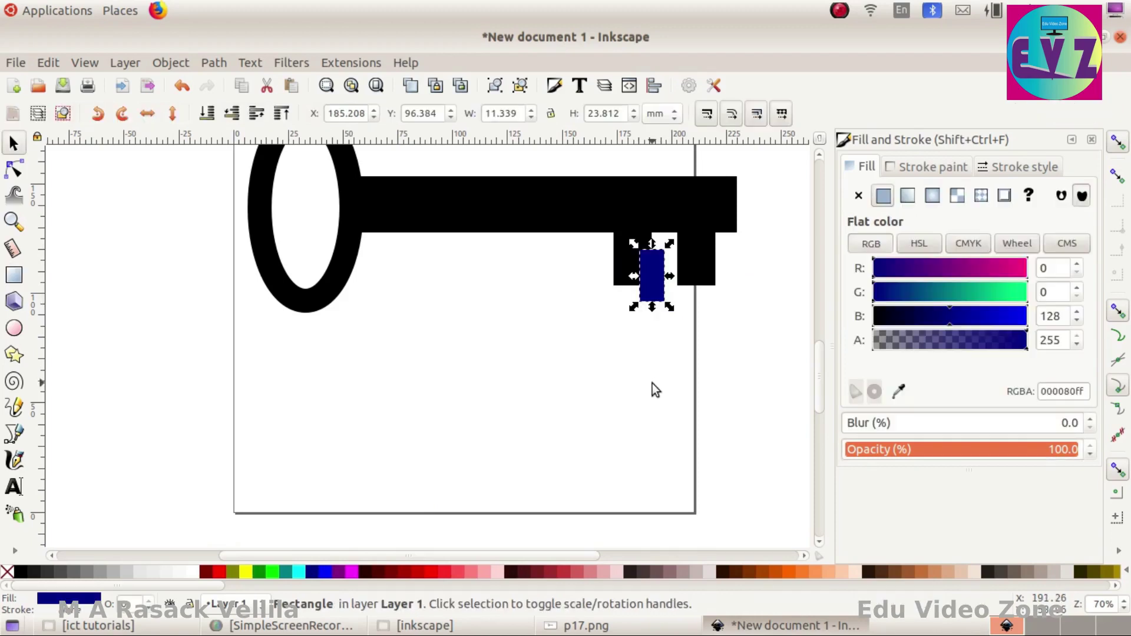
{"action": "key", "text": "Up"}
{"action": "key", "text": "Up"}
{"action": "key", "text": "Up"}
{"action": "key", "text": "Up"}
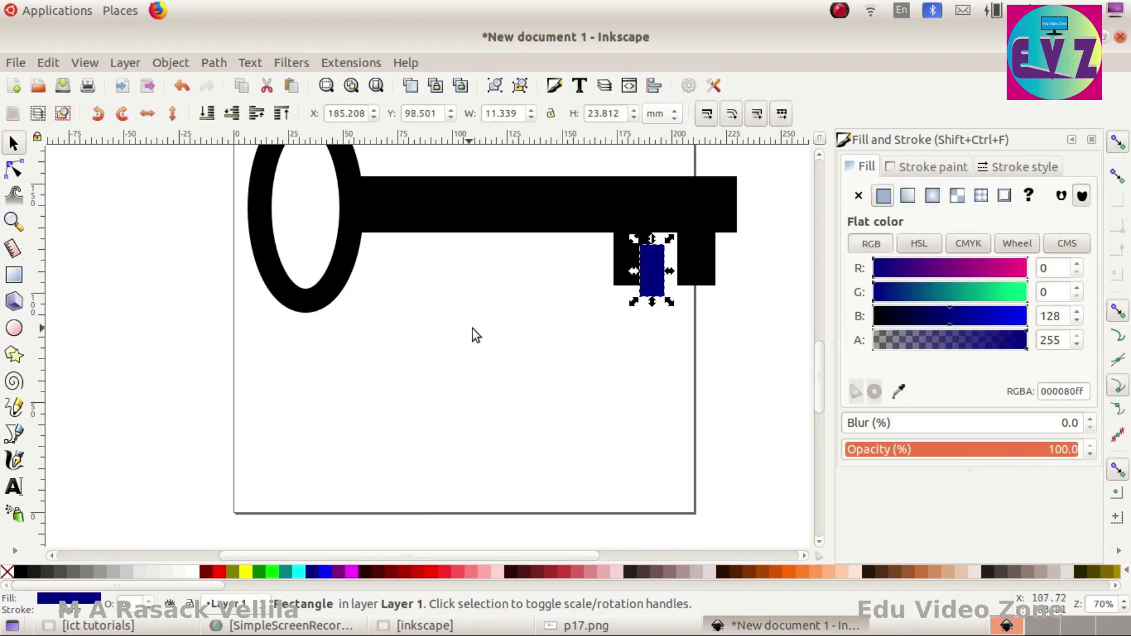
Cut the blue rectangle out of the left tooth with the Difference operation to form a notch.
{"action": "left_click", "coordinate": [581, 356]}
{"action": "left_click_drag", "start_coordinate": [564, 355], "coordinate": [669, 200]}
{"action": "left_click", "coordinate": [207, 62]}
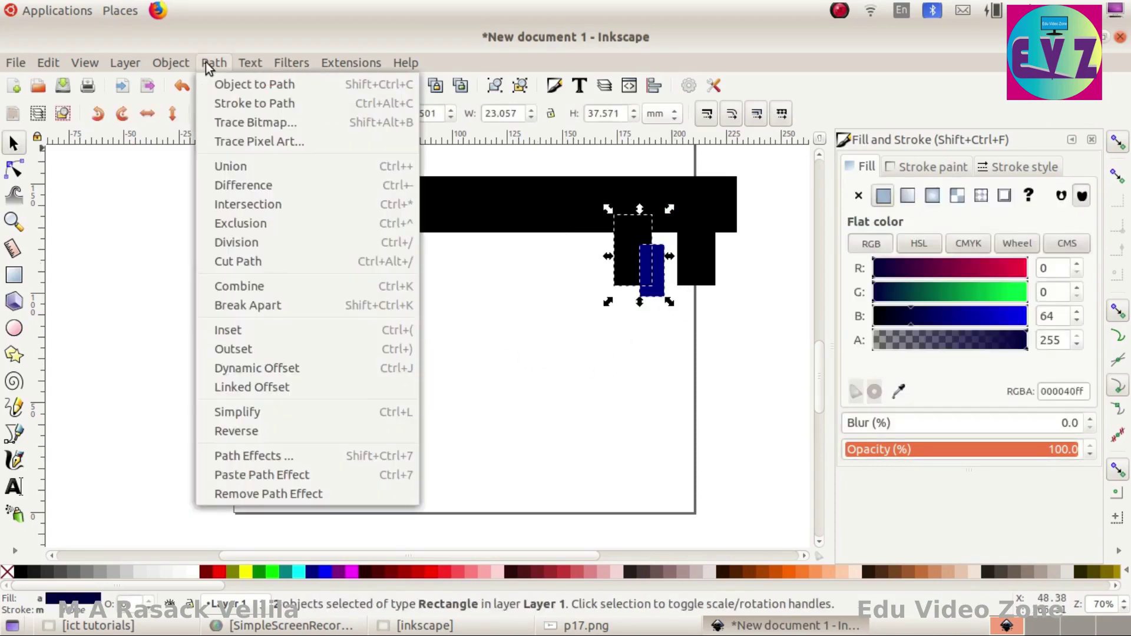
{"action": "left_click", "coordinate": [242, 192]}
{"action": "left_click", "coordinate": [564, 406]}
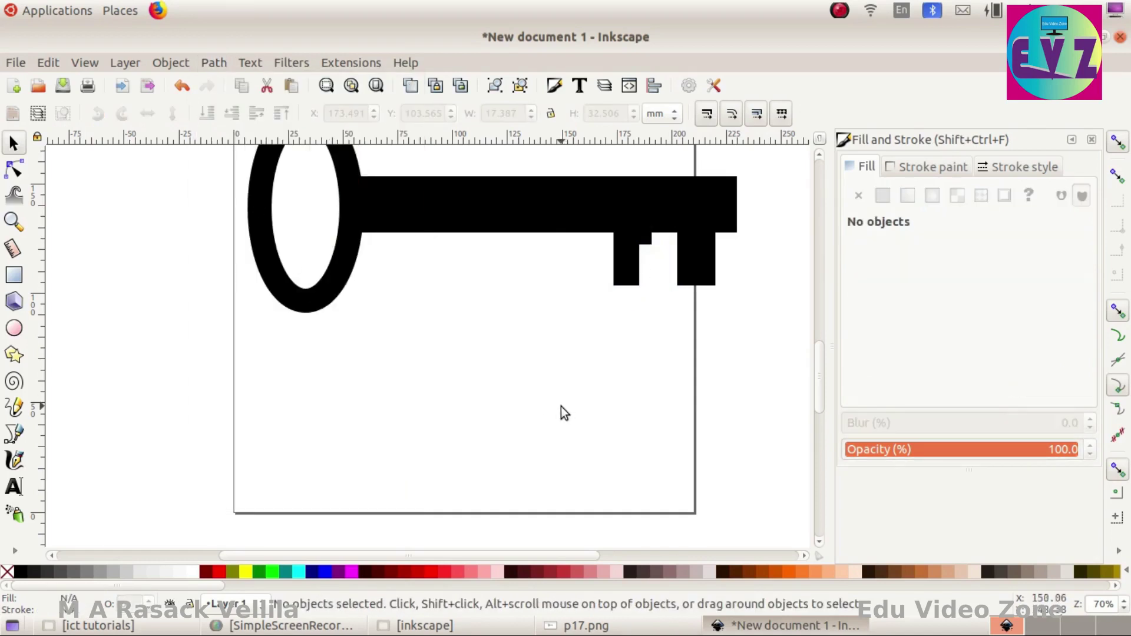
Reduce the shaft's height to about 14 mm by lowering its upper edge.
{"action": "scroll", "coordinate": [561, 407], "scroll_direction": "down", "scroll_amount": 1}
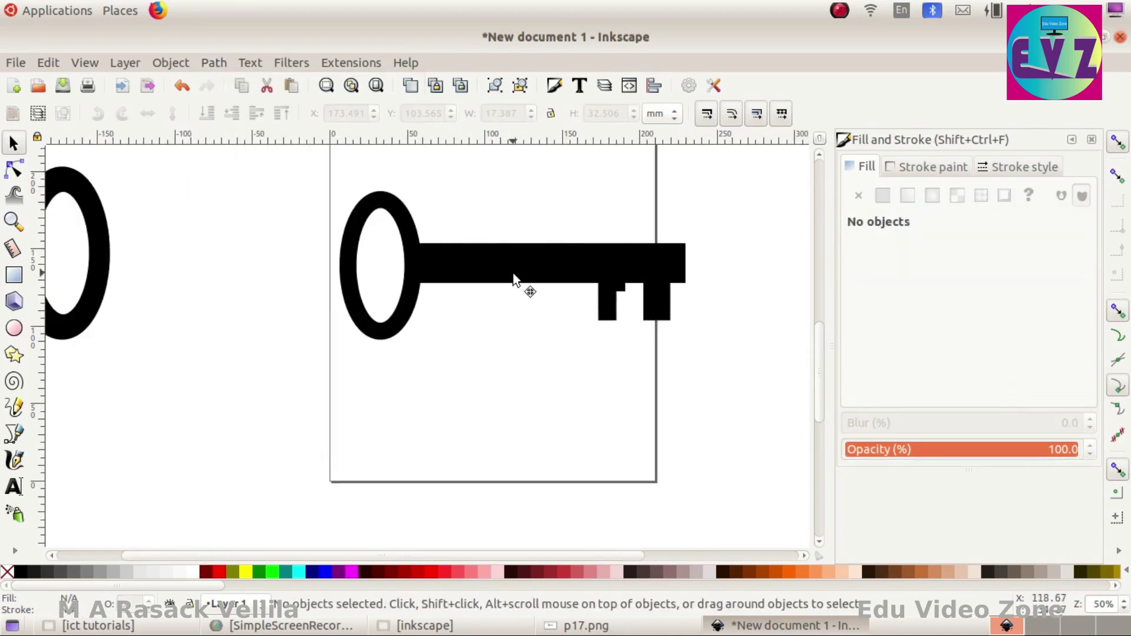
{"action": "left_click", "coordinate": [541, 262]}
{"action": "left_click_drag", "start_coordinate": [543, 238], "coordinate": [546, 256]}
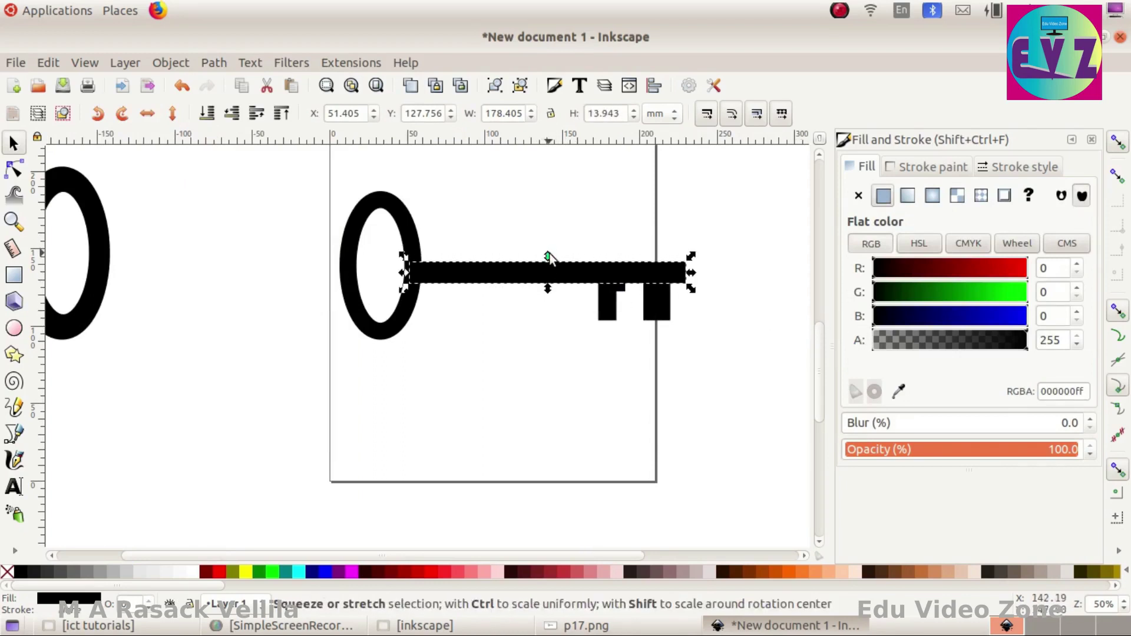
{"action": "left_click", "coordinate": [414, 321]}
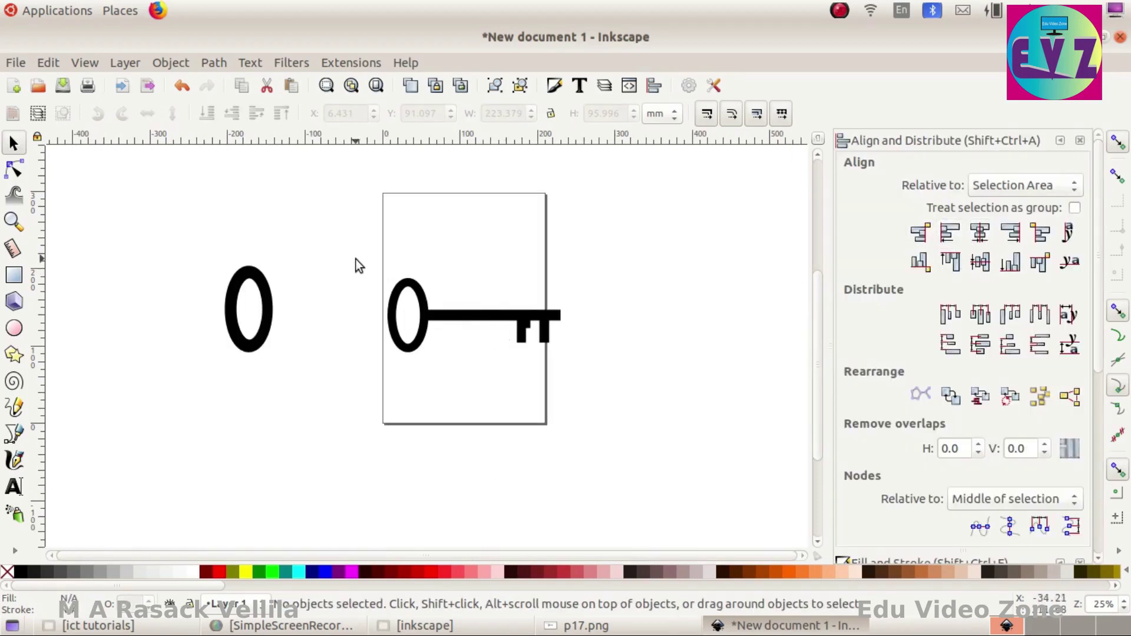
Group the key's ring, shaft and teeth, and move the group off the page below the spare ring.
{"action": "left_click_drag", "start_coordinate": [363, 266], "coordinate": [577, 400]}
{"action": "left_click", "coordinate": [601, 372]}
{"action": "left_click_drag", "start_coordinate": [323, 218], "coordinate": [632, 406]}
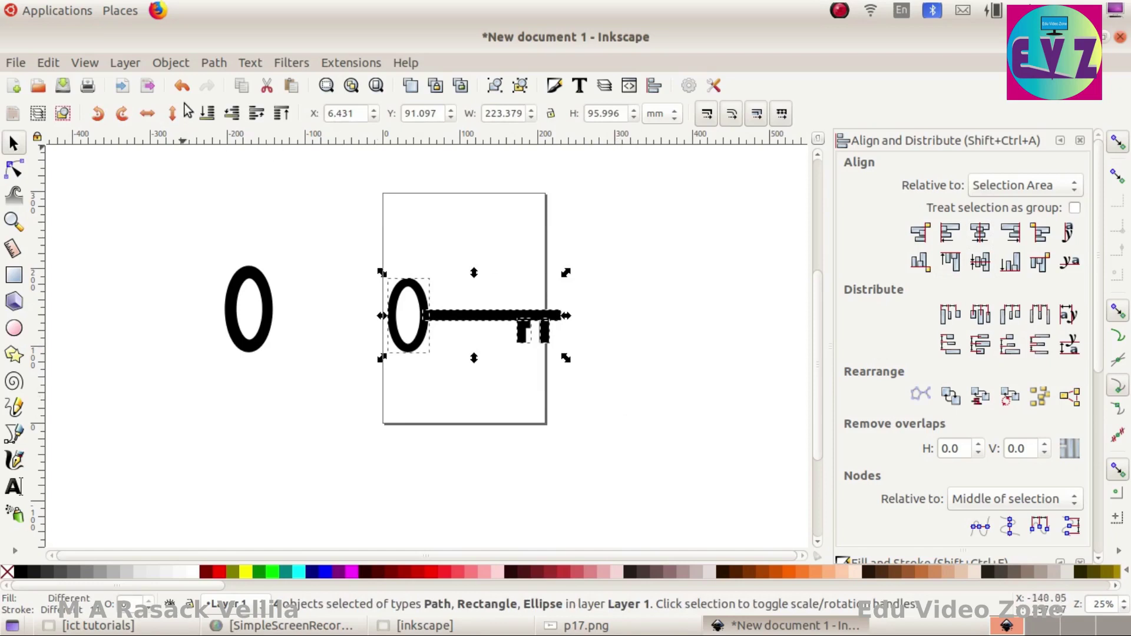
{"action": "left_click", "coordinate": [172, 62]}
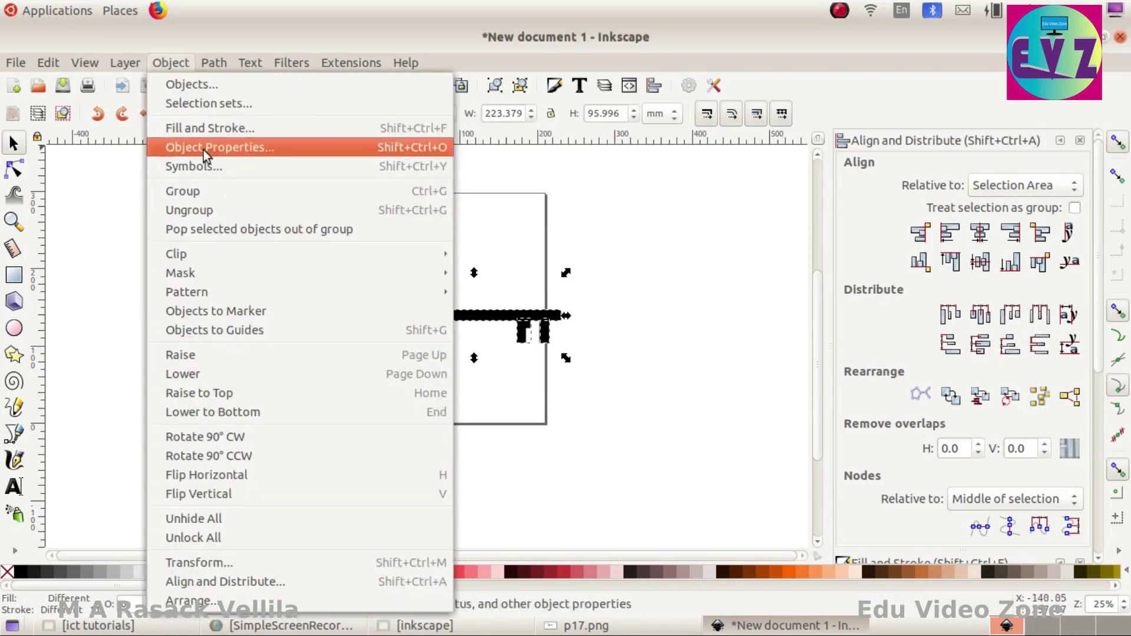
{"action": "left_click", "coordinate": [210, 194]}
{"action": "left_click", "coordinate": [448, 341]}
{"action": "left_click_drag", "start_coordinate": [450, 318], "coordinate": [466, 290]}
{"action": "key", "text": "alt+Tab"}
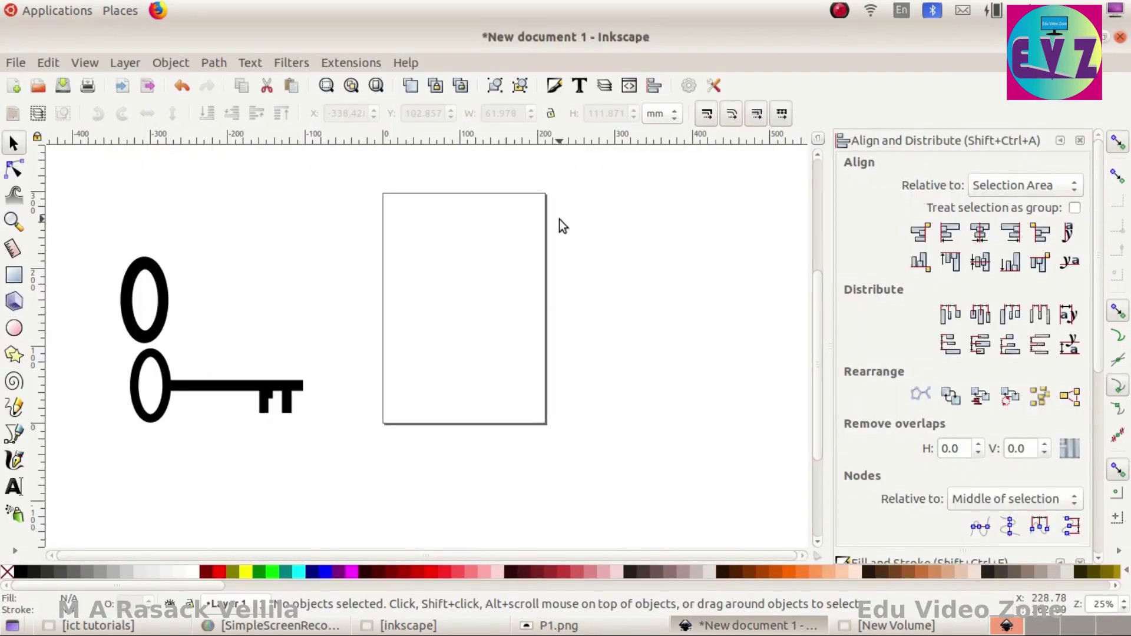
Import speed_meter_numbers.png from the Images10 folder as an embedded image, with the DPI taken from the file.
{"action": "left_click", "coordinate": [22, 67]}
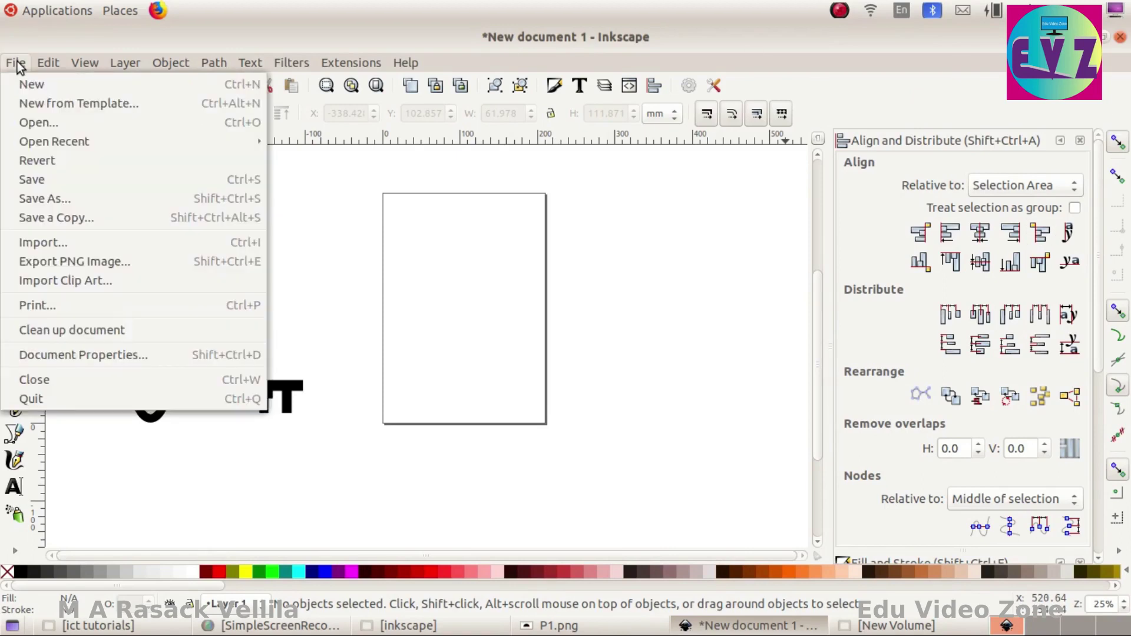
{"action": "left_click", "coordinate": [75, 244]}
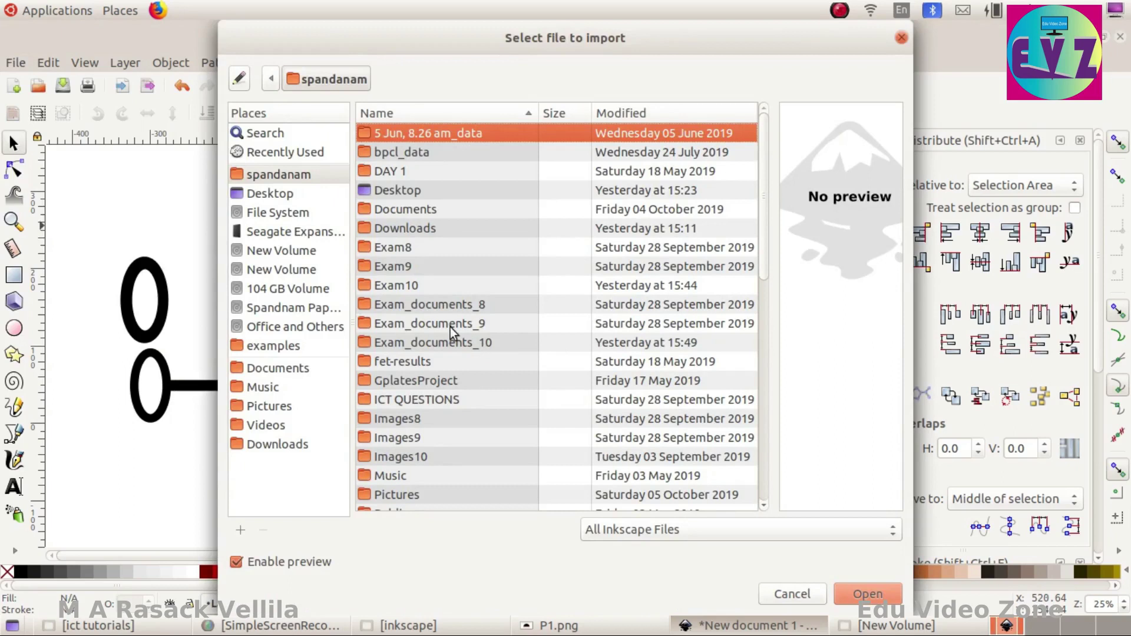
{"action": "double_click", "coordinate": [399, 460]}
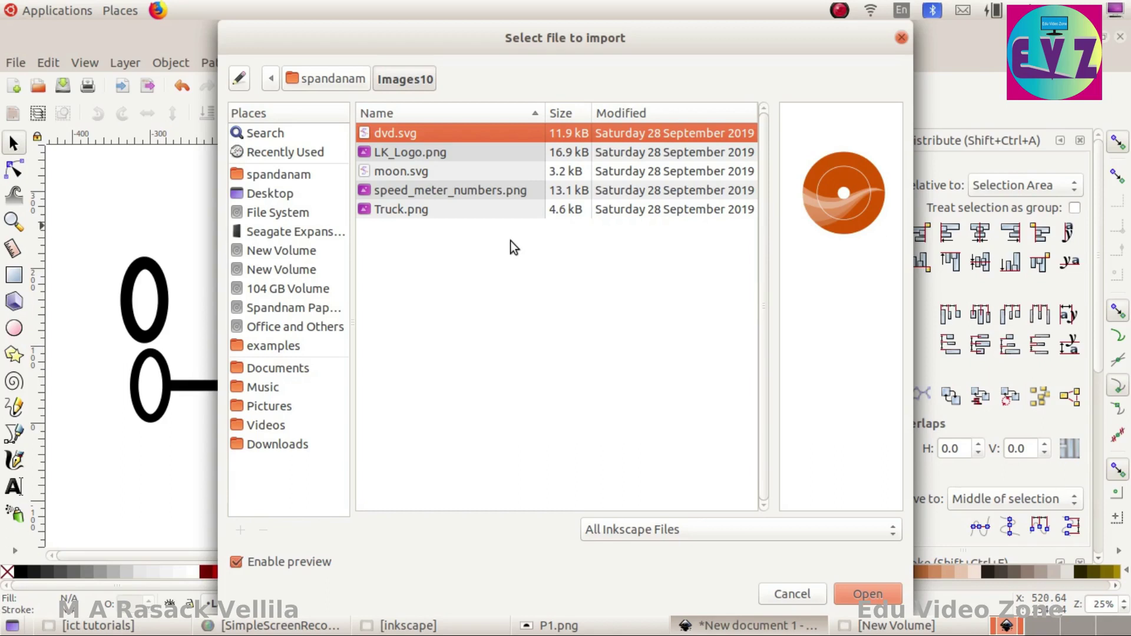
{"action": "left_click", "coordinate": [448, 191]}
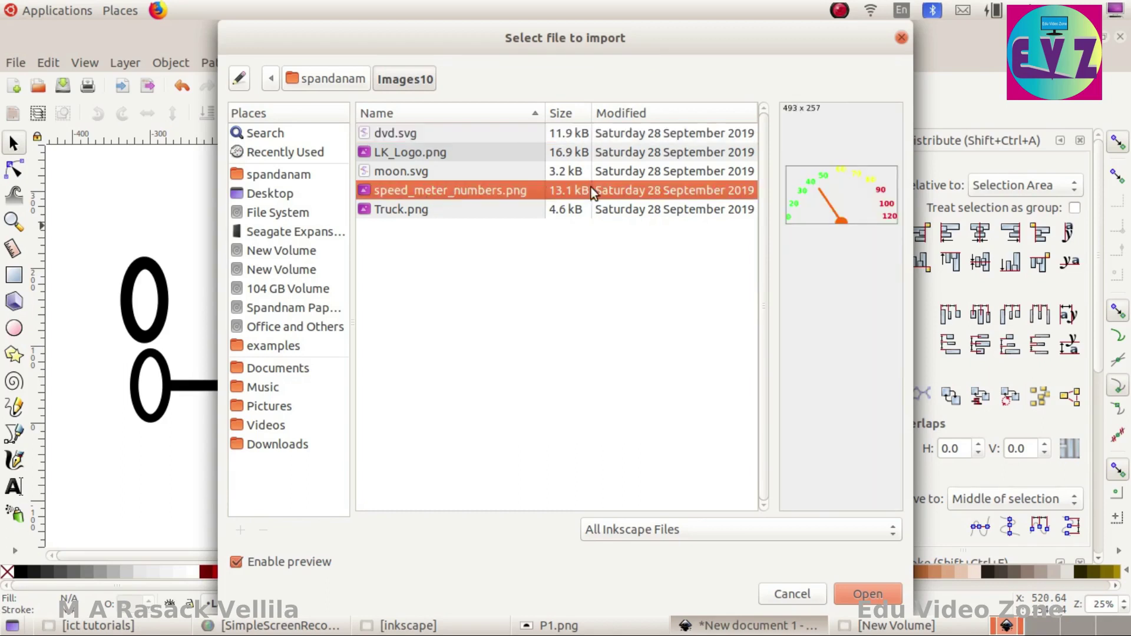
{"action": "left_click", "coordinate": [866, 594]}
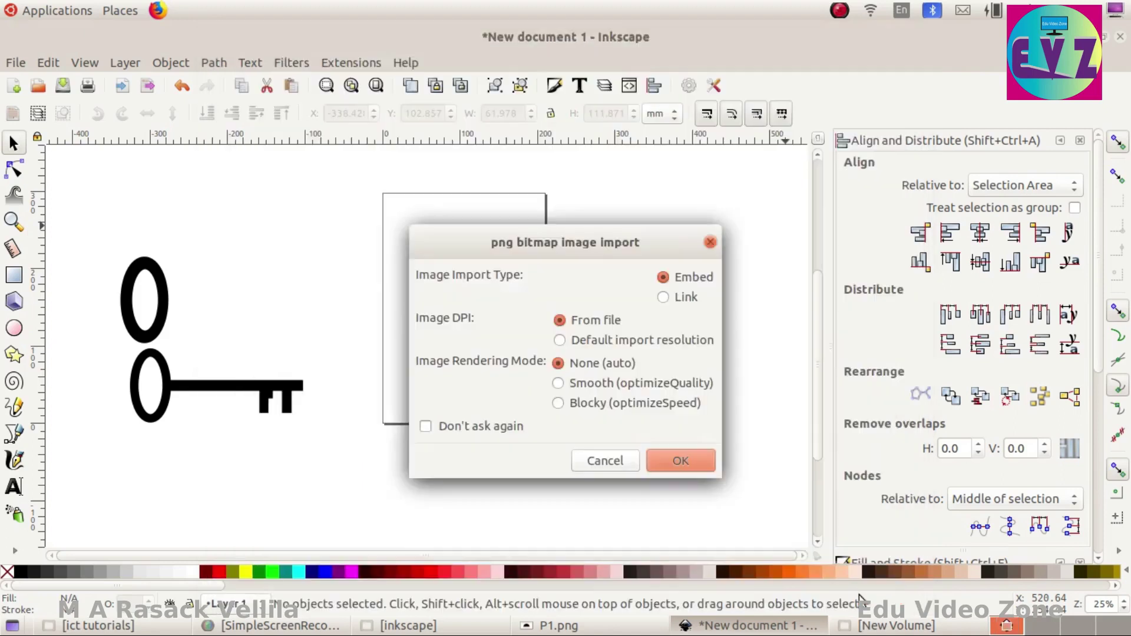
{"action": "left_click", "coordinate": [681, 465]}
{"action": "scroll", "coordinate": [488, 429], "scroll_direction": "up", "scroll_amount": 3}
{"action": "scroll", "coordinate": [478, 423], "scroll_direction": "up", "scroll_amount": 3}
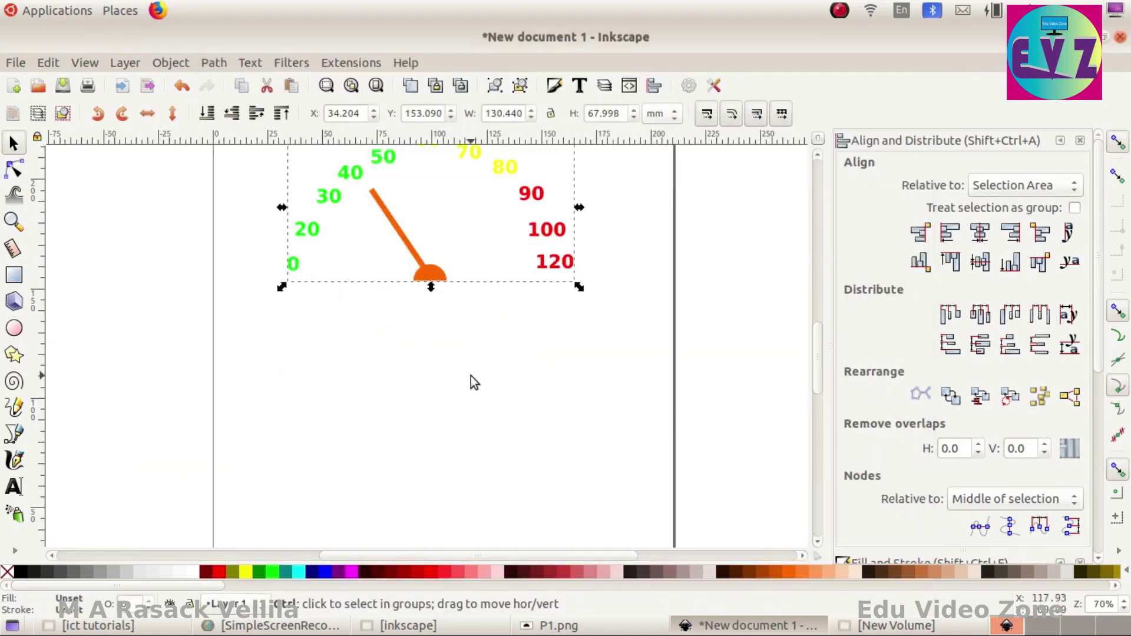
{"action": "scroll", "coordinate": [466, 410], "scroll_direction": "down", "scroll_amount": 1}
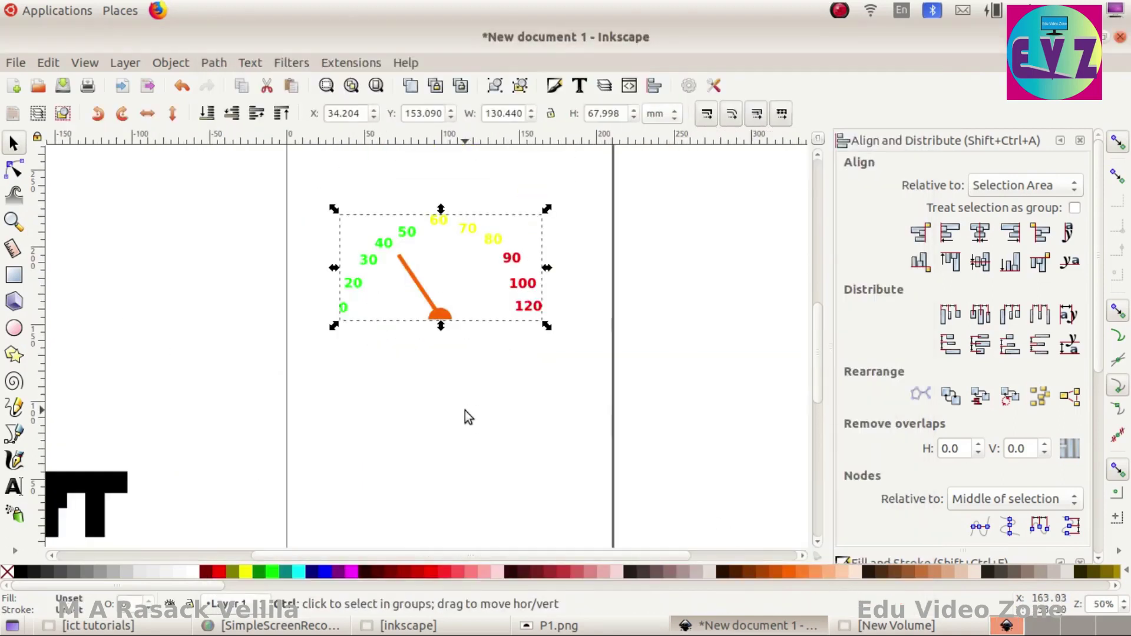
Check the speedometer design in the reference image P1.png.
{"action": "left_click", "coordinate": [569, 627]}
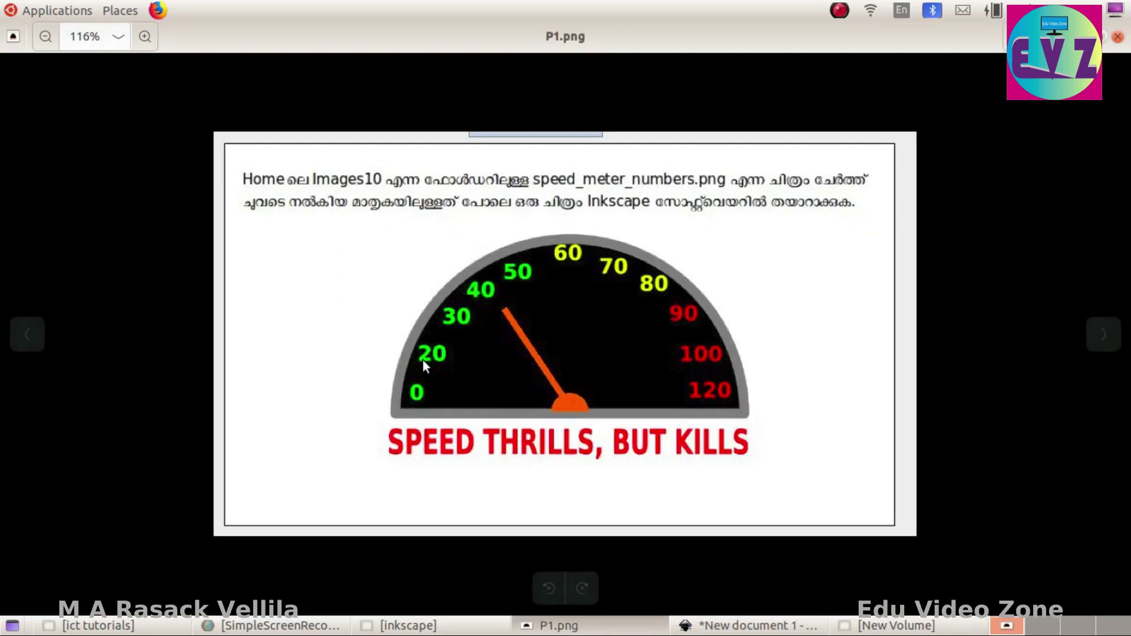
{"action": "left_click", "coordinate": [873, 632]}
{"action": "left_click", "coordinate": [775, 633]}
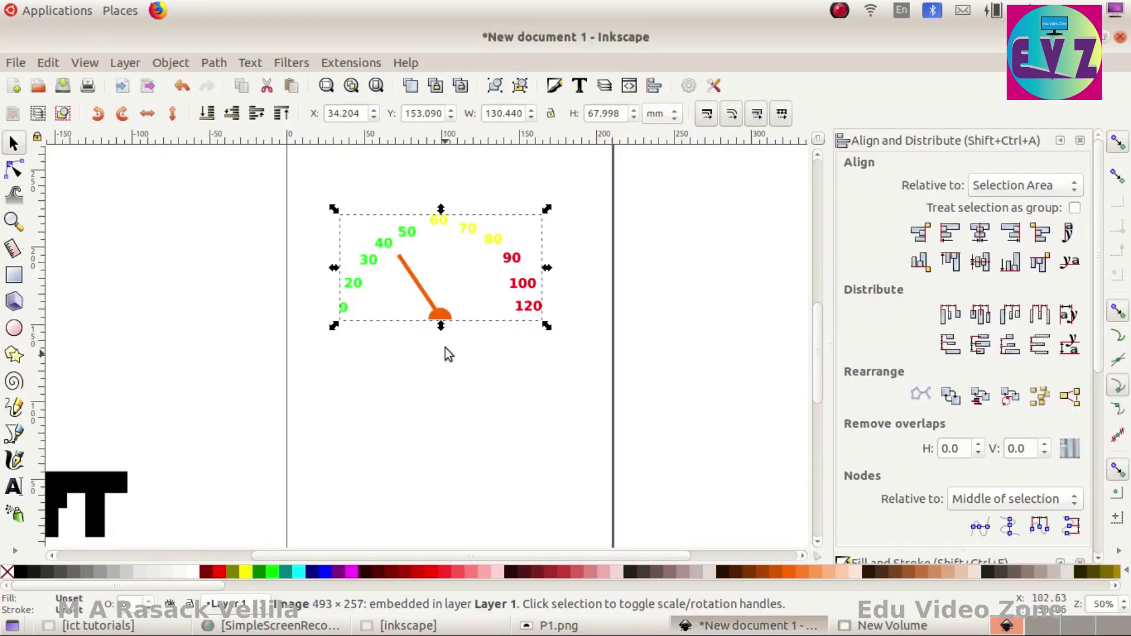
Draw a half-ellipse about 160 by 69 mm over the speedometer numbers, with start angle 180 and end angle 0.
{"action": "left_click", "coordinate": [188, 207]}
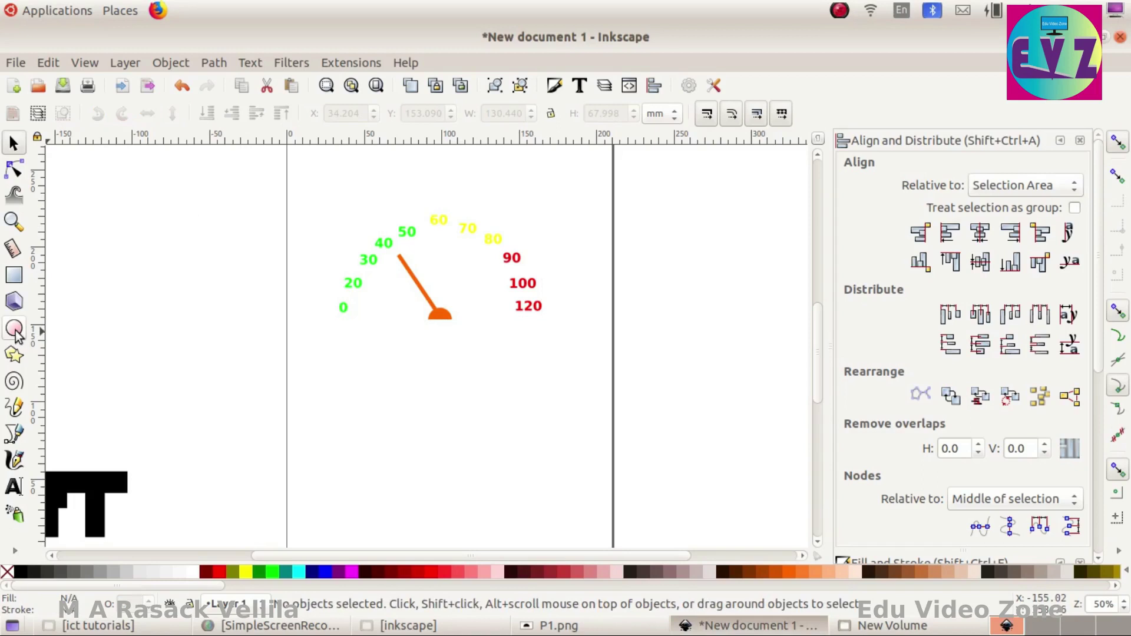
{"action": "left_click", "coordinate": [14, 329]}
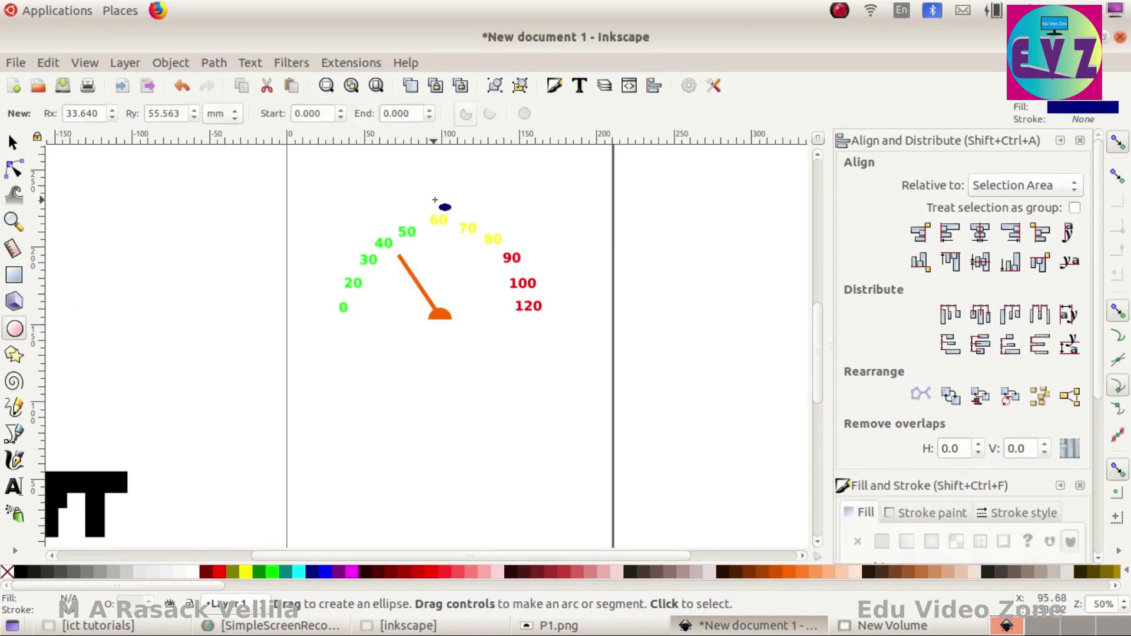
{"action": "left_click_drag", "start_coordinate": [324, 113], "coordinate": [240, 113]}
{"action": "type", "text": "180"}
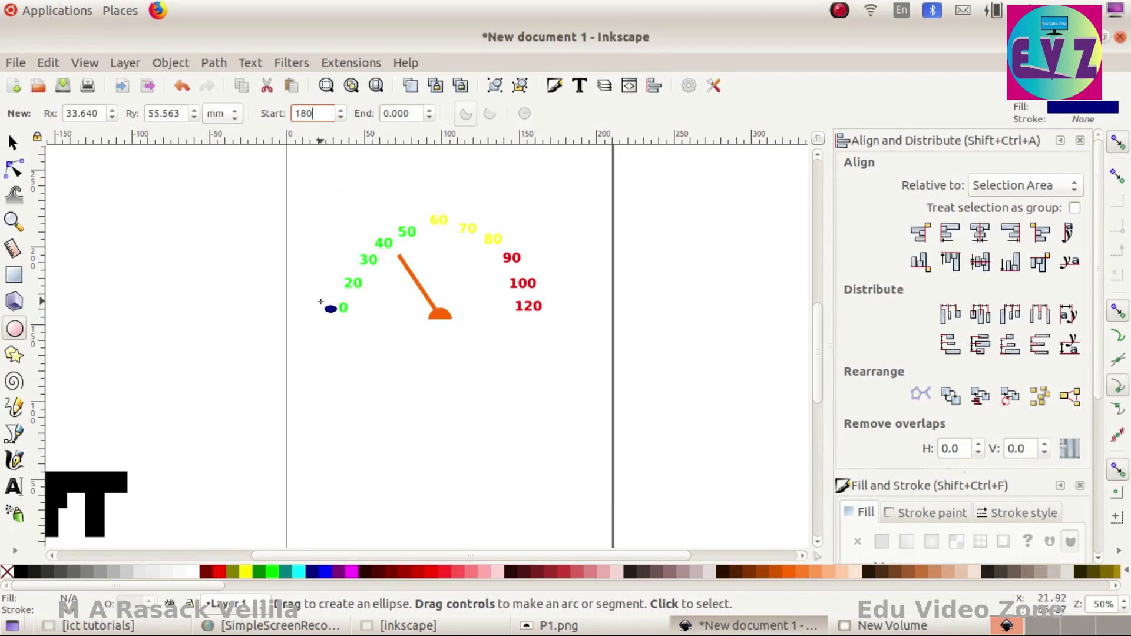
{"action": "mouse_move", "coordinate": [293, 206]}
{"action": "left_mouse_down"}
{"action": "mouse_move", "coordinate": [489, 294]}
{"action": "mouse_move", "coordinate": [540, 382]}
{"action": "mouse_move", "coordinate": [542, 419]}
{"action": "left_mouse_up"}
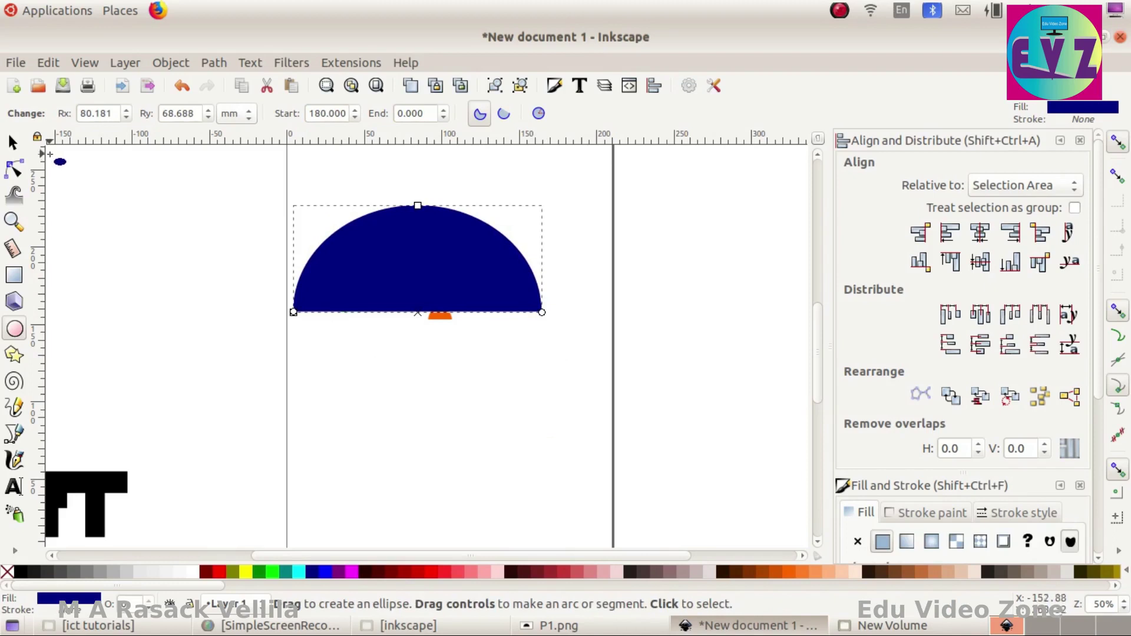
Fill the half-ellipse black and position it over the imported speedometer numbers.
{"action": "scroll", "coordinate": [398, 297], "scroll_direction": "down", "scroll_amount": 2}
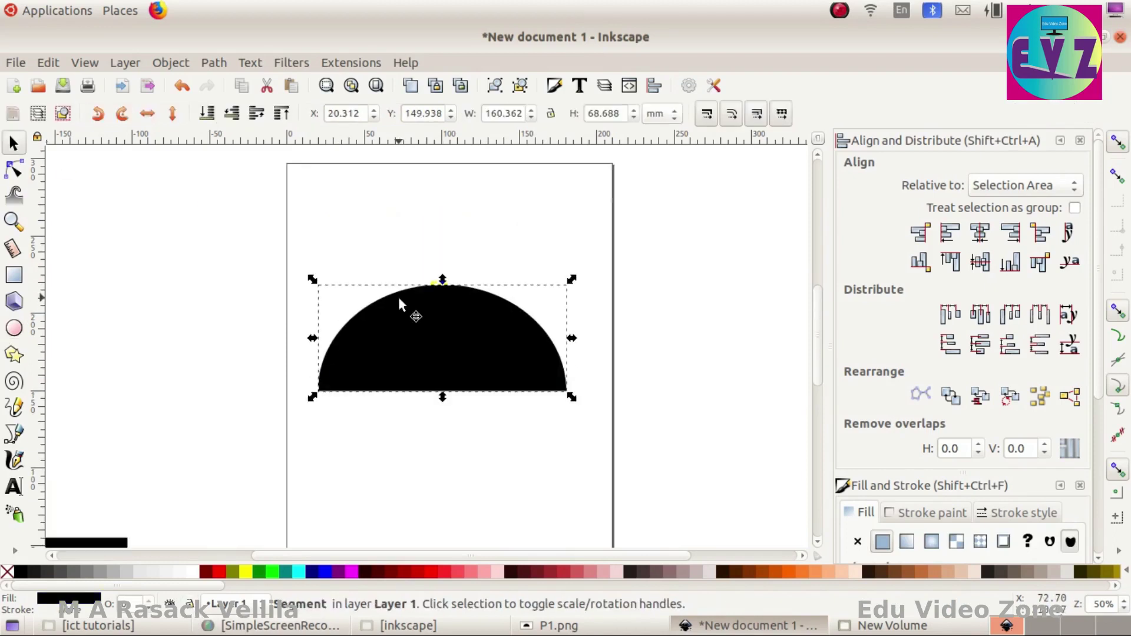
{"action": "scroll", "coordinate": [397, 322], "scroll_direction": "up", "scroll_amount": 2}
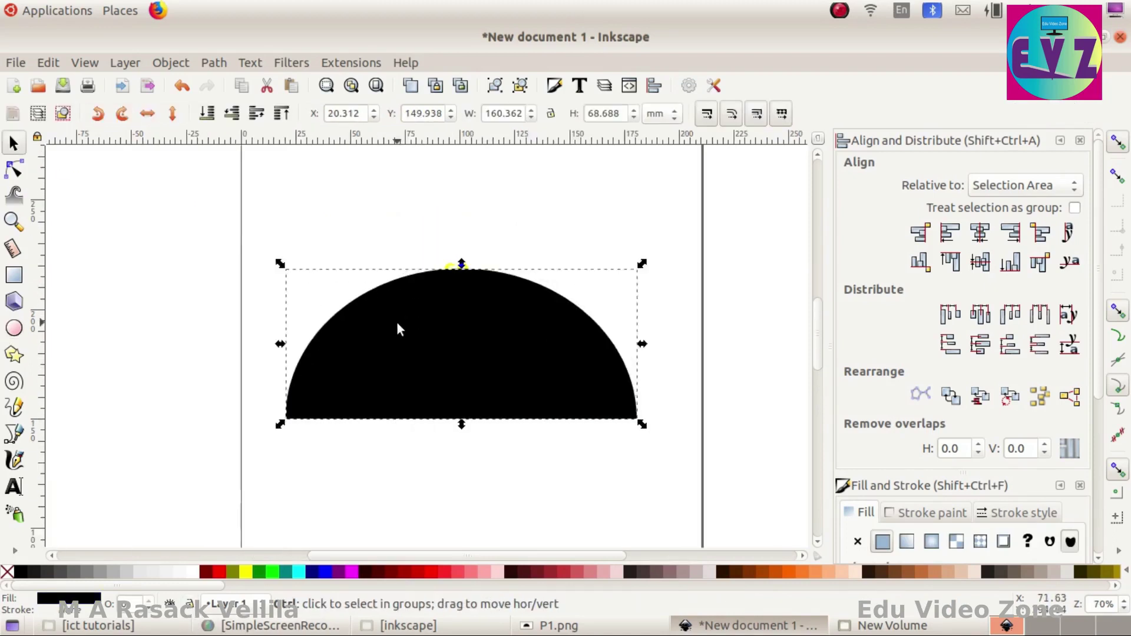
{"action": "left_click_drag", "start_coordinate": [482, 295], "coordinate": [484, 278]}
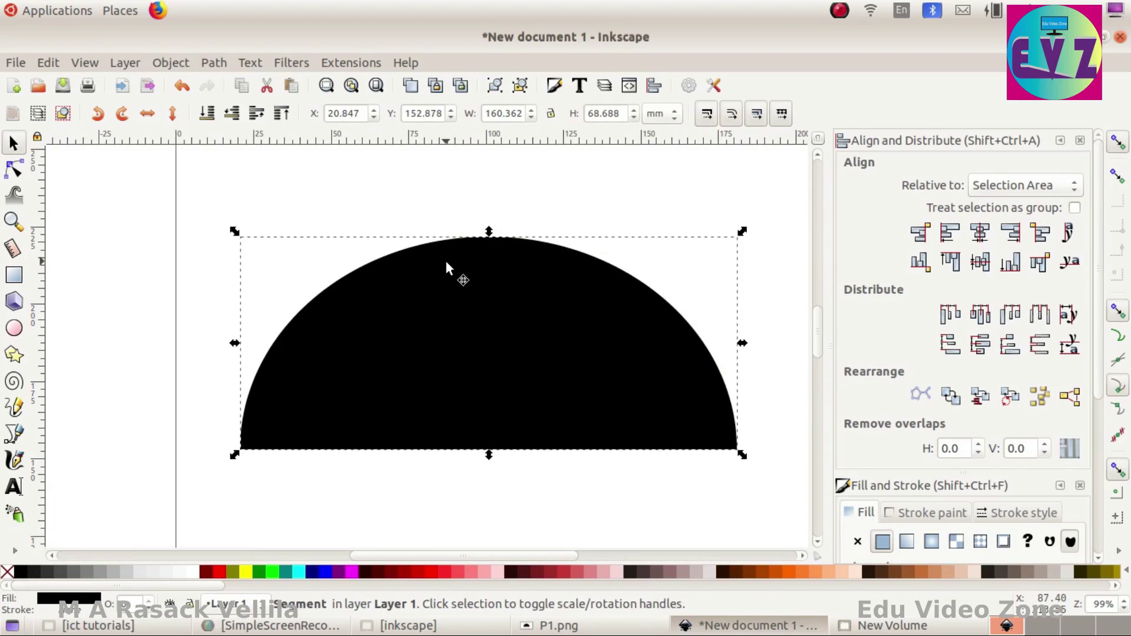
Send the half-ellipse behind the numbers and resize it to about 148 by 71 mm, following P1.png.
{"action": "key", "text": "End"}
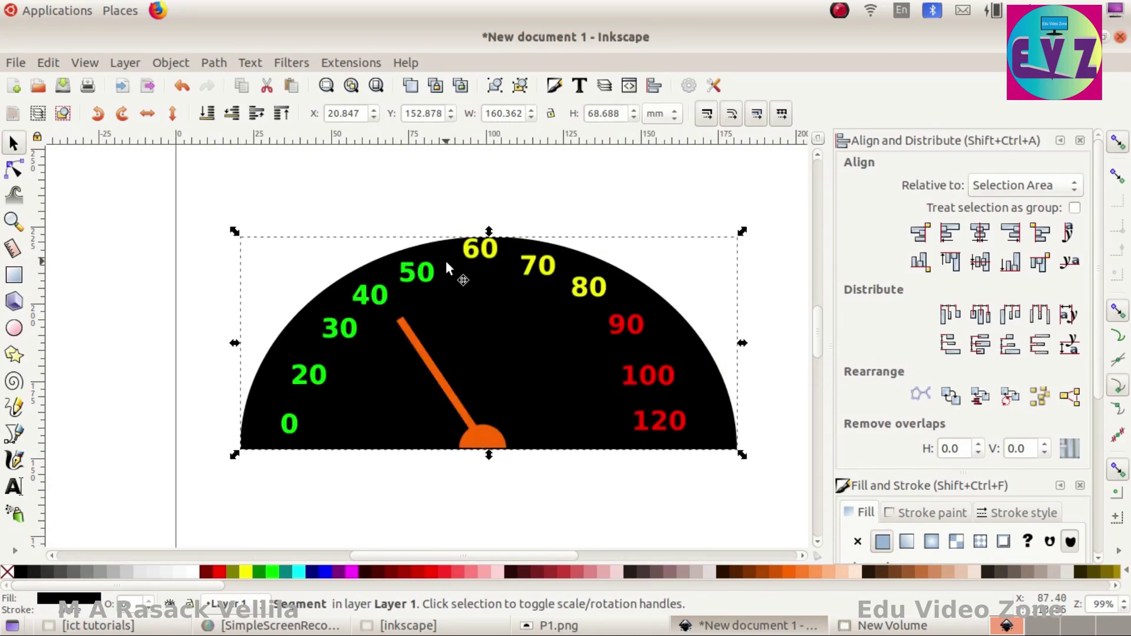
{"action": "left_click_drag", "start_coordinate": [489, 231], "coordinate": [489, 222]}
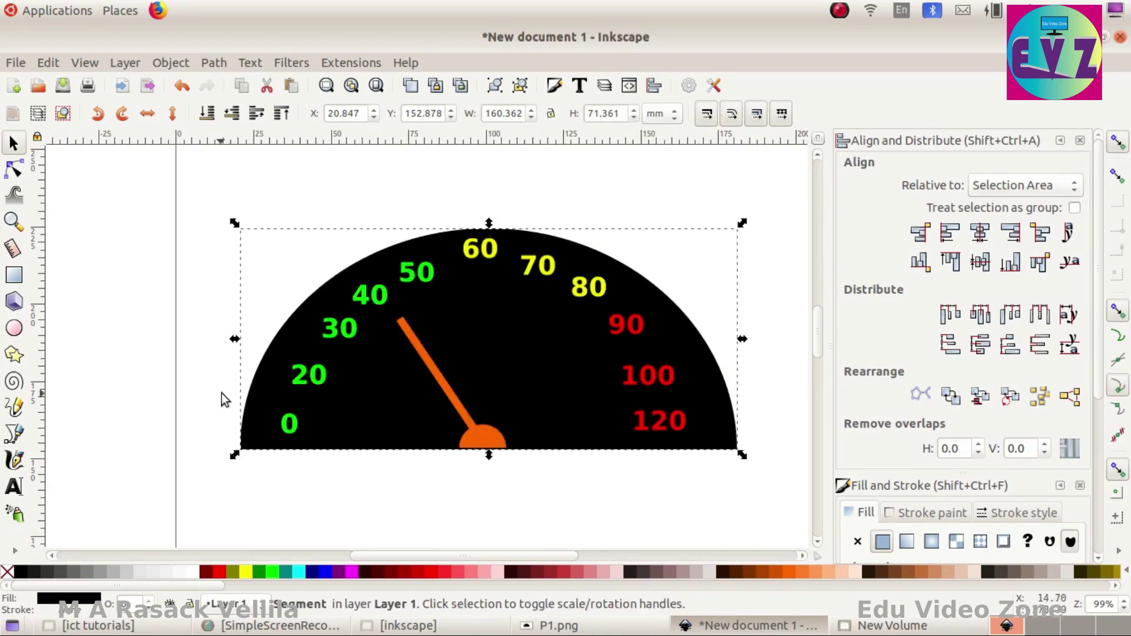
{"action": "left_click", "coordinate": [558, 625]}
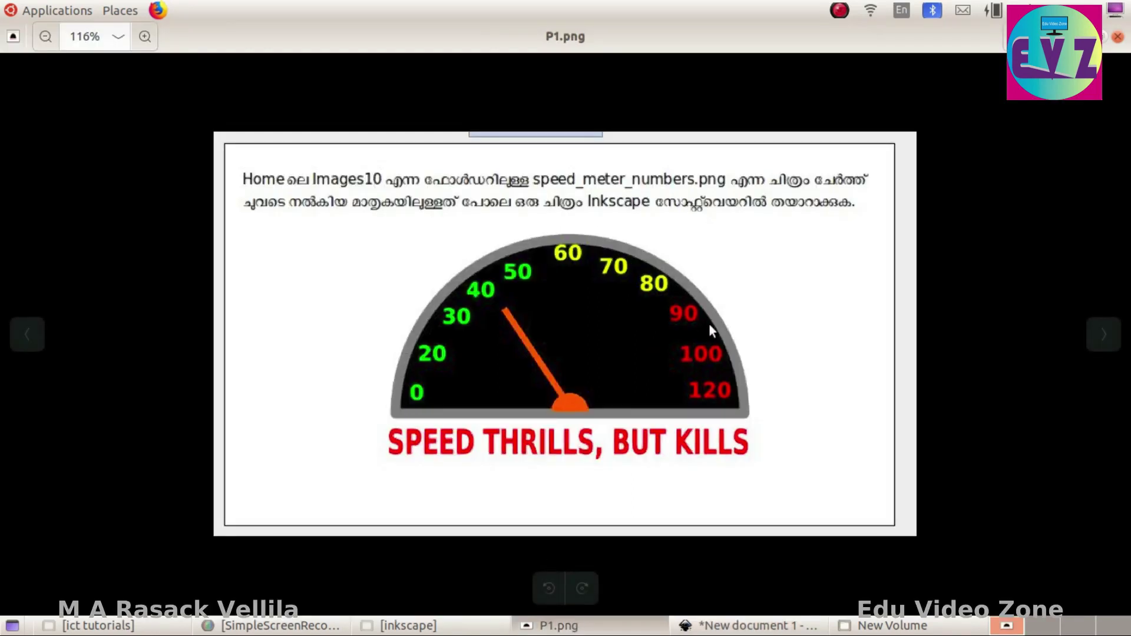
{"action": "left_click", "coordinate": [593, 629]}
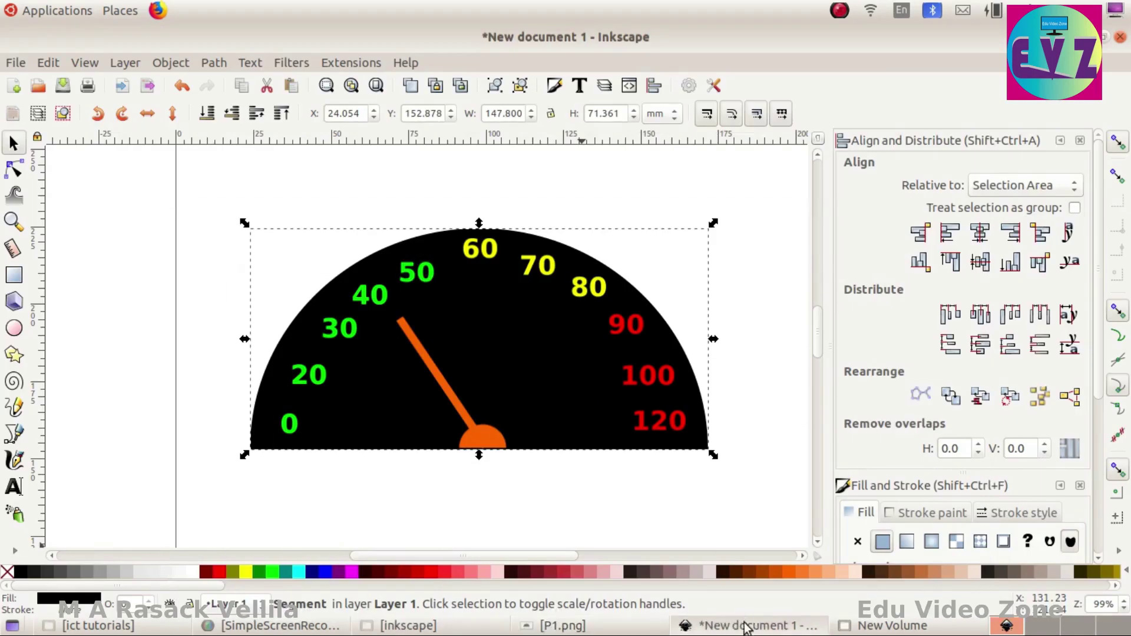
Duplicate the black half-ellipse in place.
{"action": "left_click", "coordinate": [386, 257]}
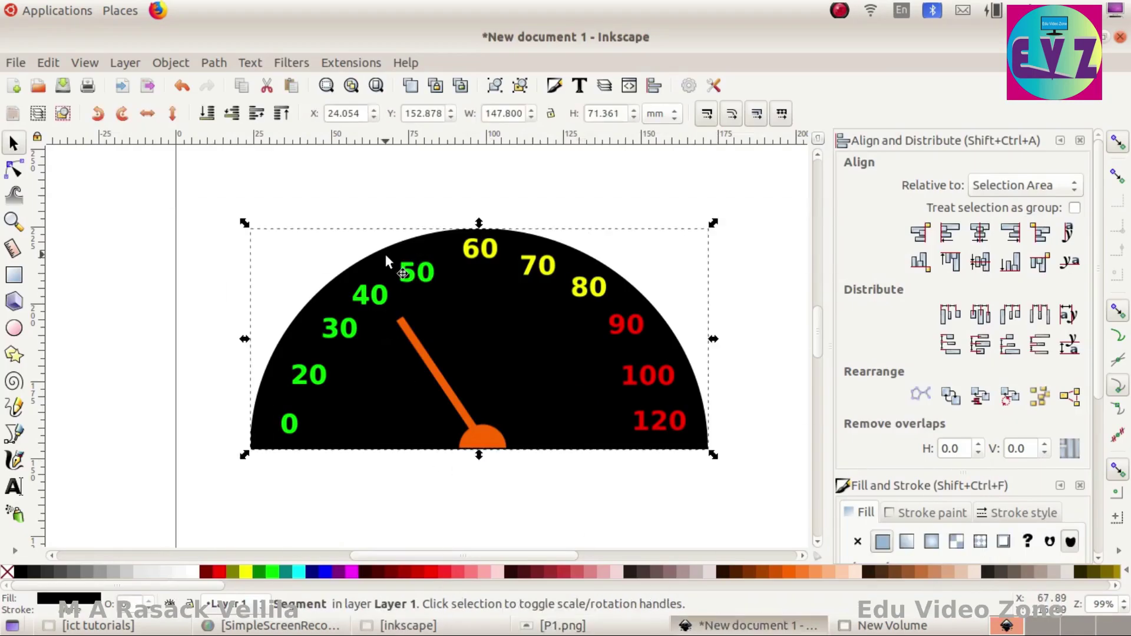
{"action": "key", "text": "ctrl+d"}
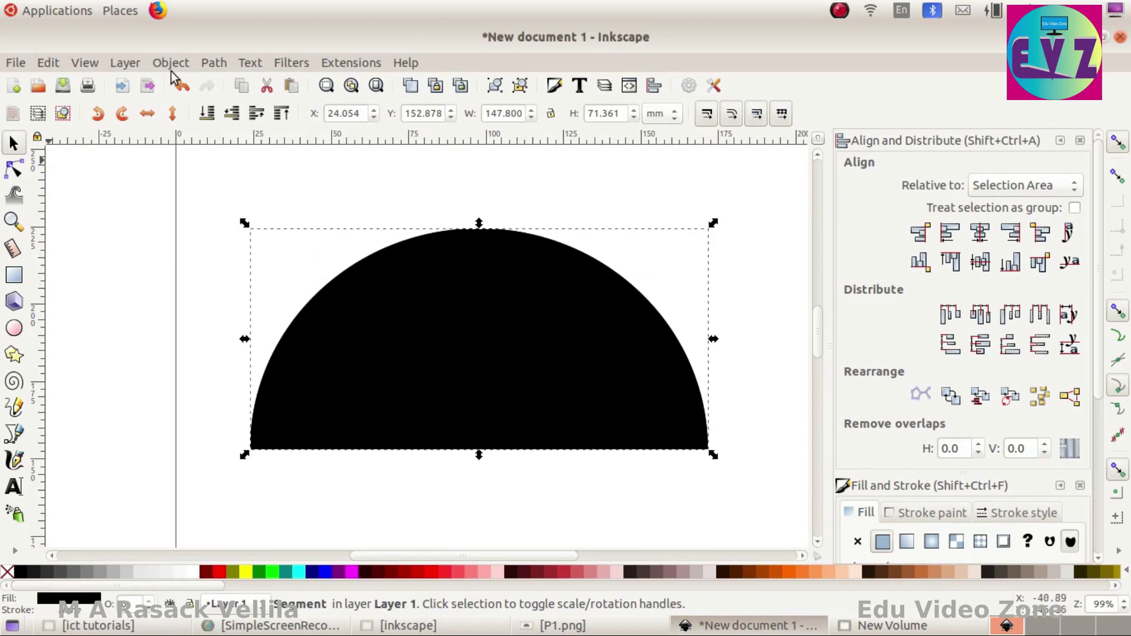
{"action": "left_click", "coordinate": [42, 61]}
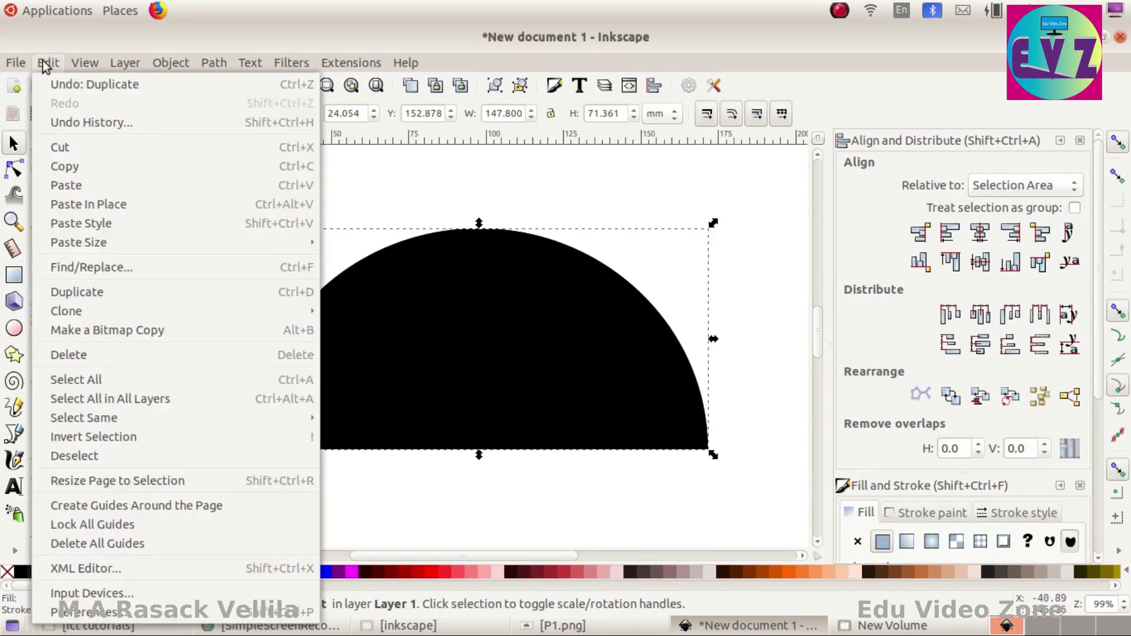
{"action": "left_click", "coordinate": [547, 196]}
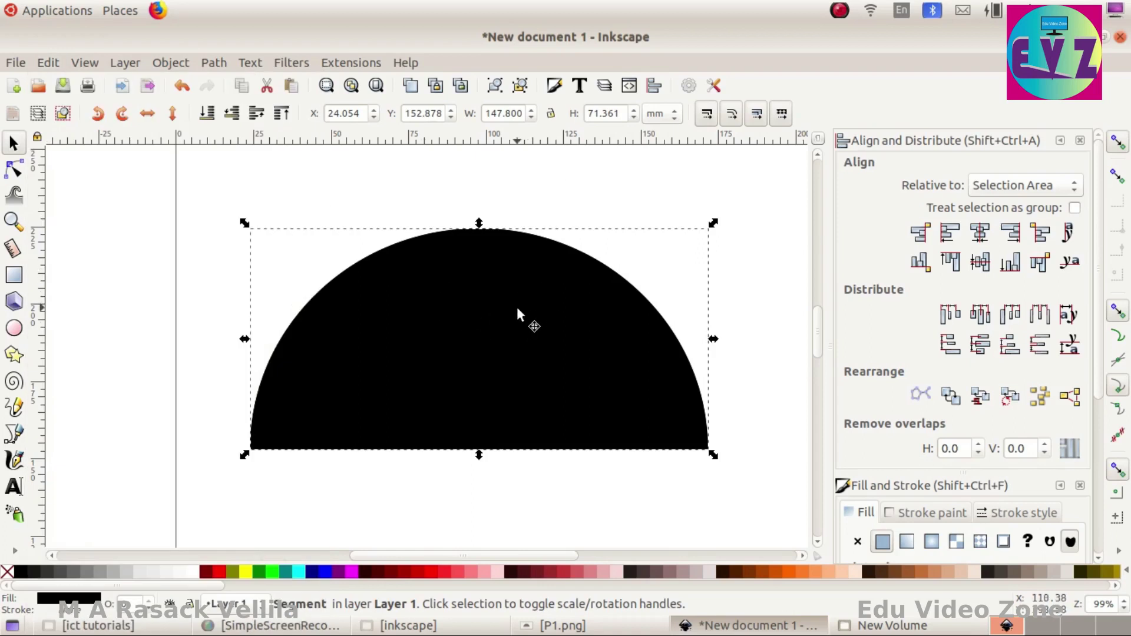
Fill the duplicate half-ellipse grey and lower it behind the numbers and the black half-ellipse.
{"action": "left_click", "coordinate": [99, 576]}
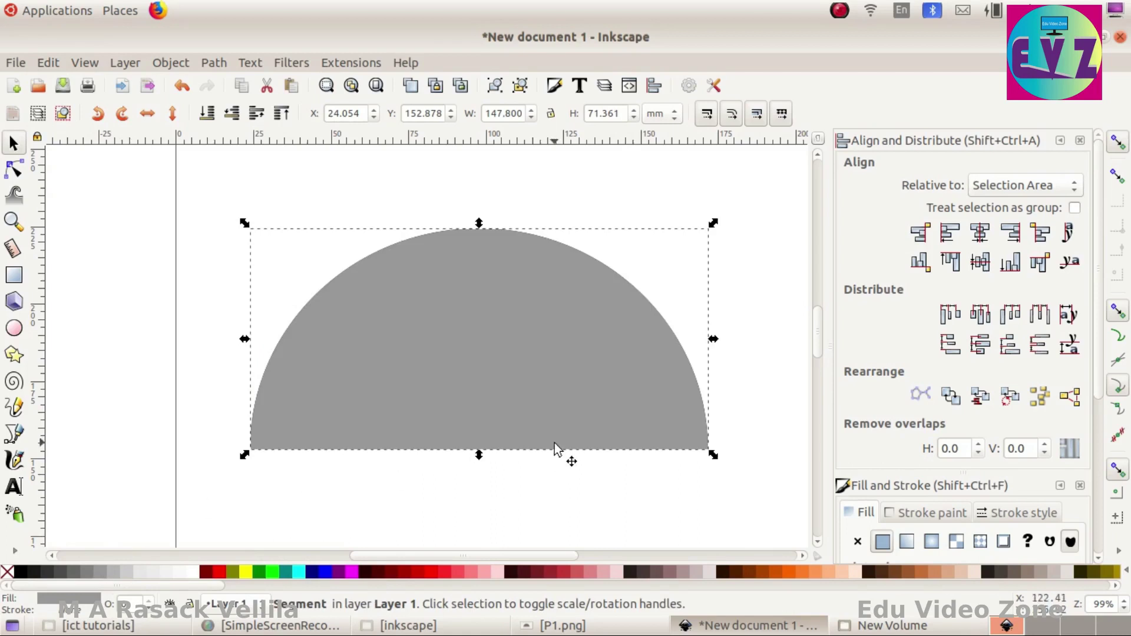
{"action": "key", "text": "Page_Down"}
{"action": "key", "text": "Page_Down"}
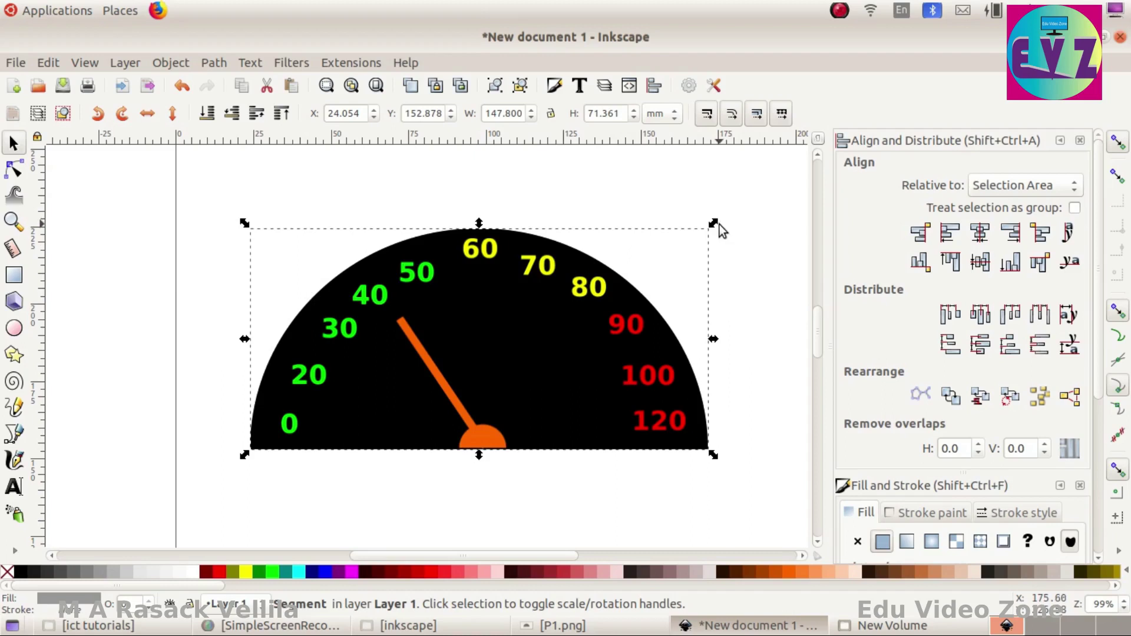
Enlarge the grey half-ellipse to about 160 by 78 mm so it extends beyond the black one.
{"action": "left_click_drag", "start_coordinate": [714, 223], "coordinate": [739, 213]}
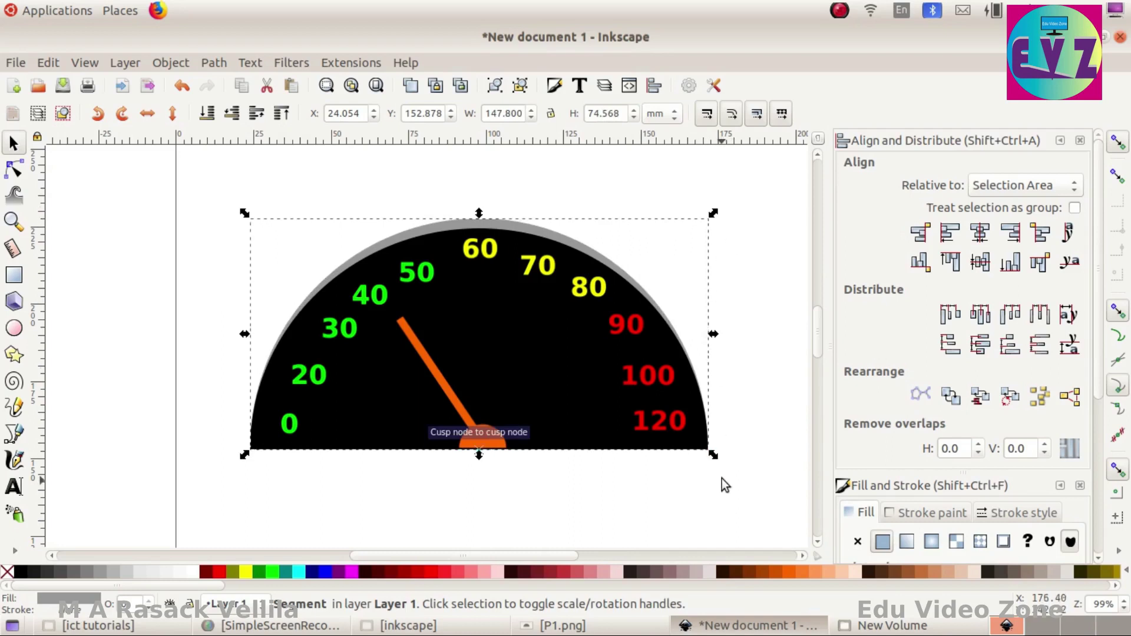
{"action": "left_click_drag", "start_coordinate": [717, 455], "coordinate": [734, 464]}
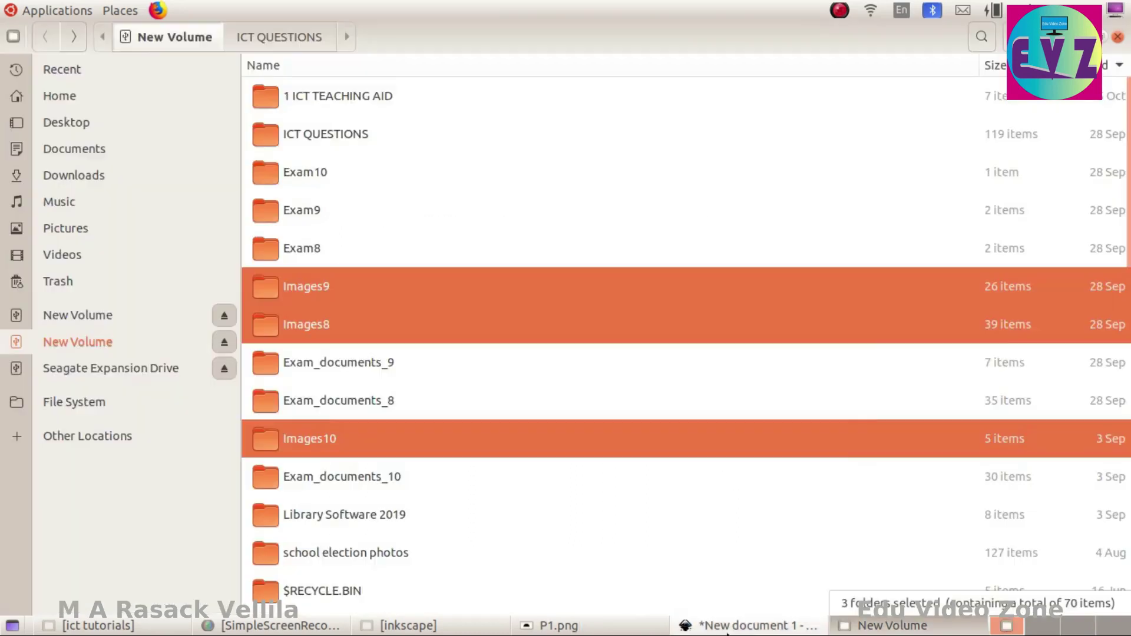
{"action": "left_click", "coordinate": [749, 625]}
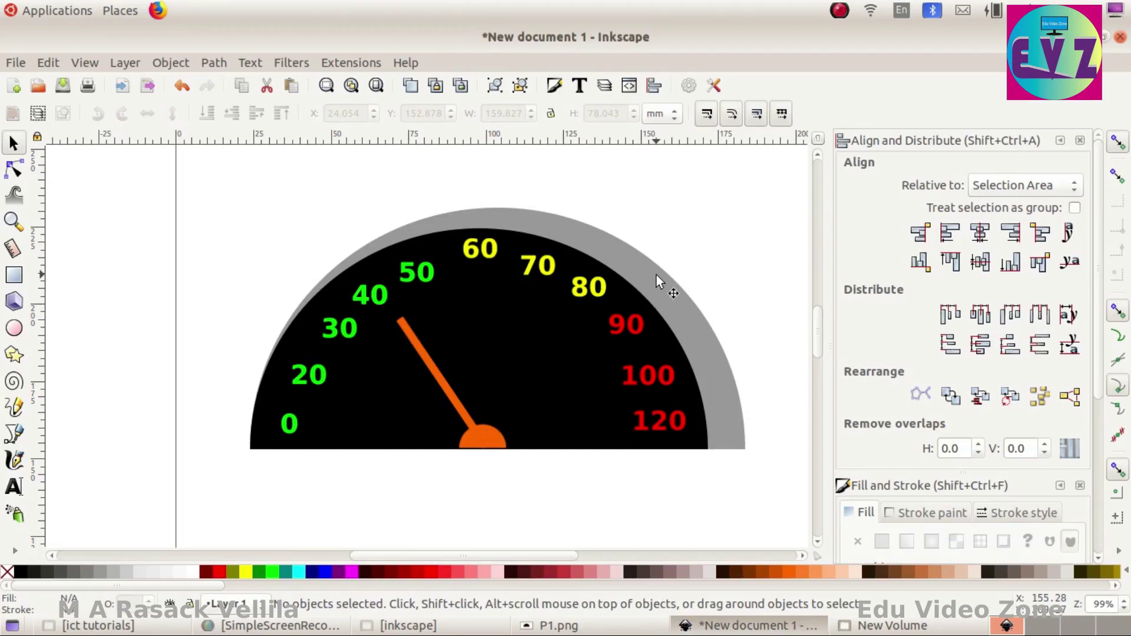
Centre the black and grey half-ellipses on each other both horizontally and vertically.
{"action": "left_click", "coordinate": [634, 292], "text": "shift"}
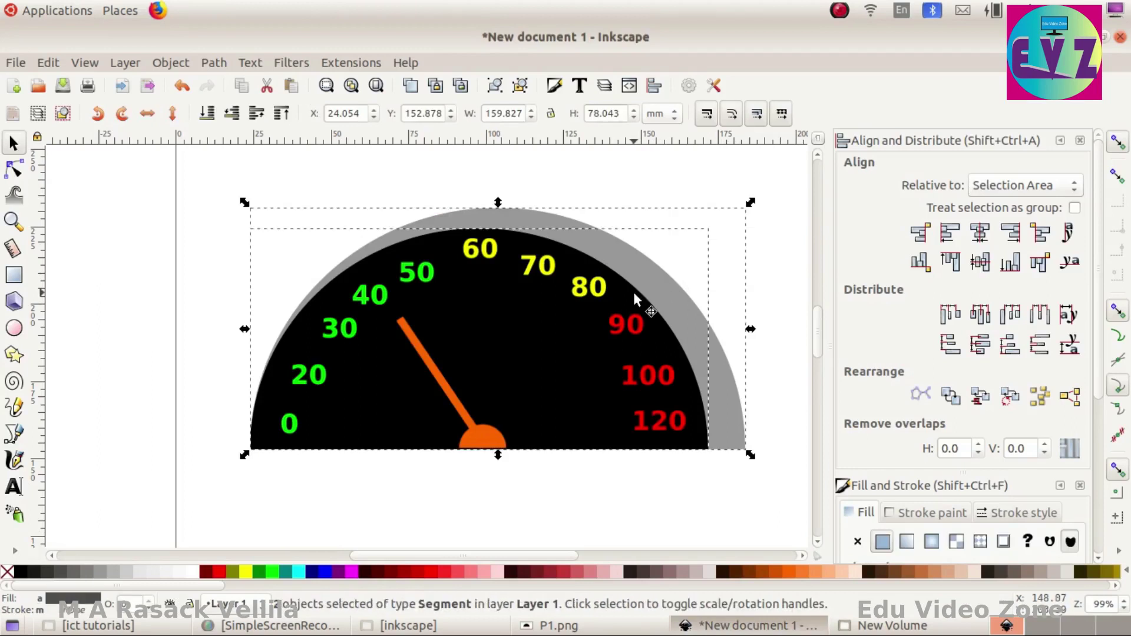
{"action": "left_click", "coordinate": [980, 262]}
{"action": "left_click", "coordinate": [979, 235]}
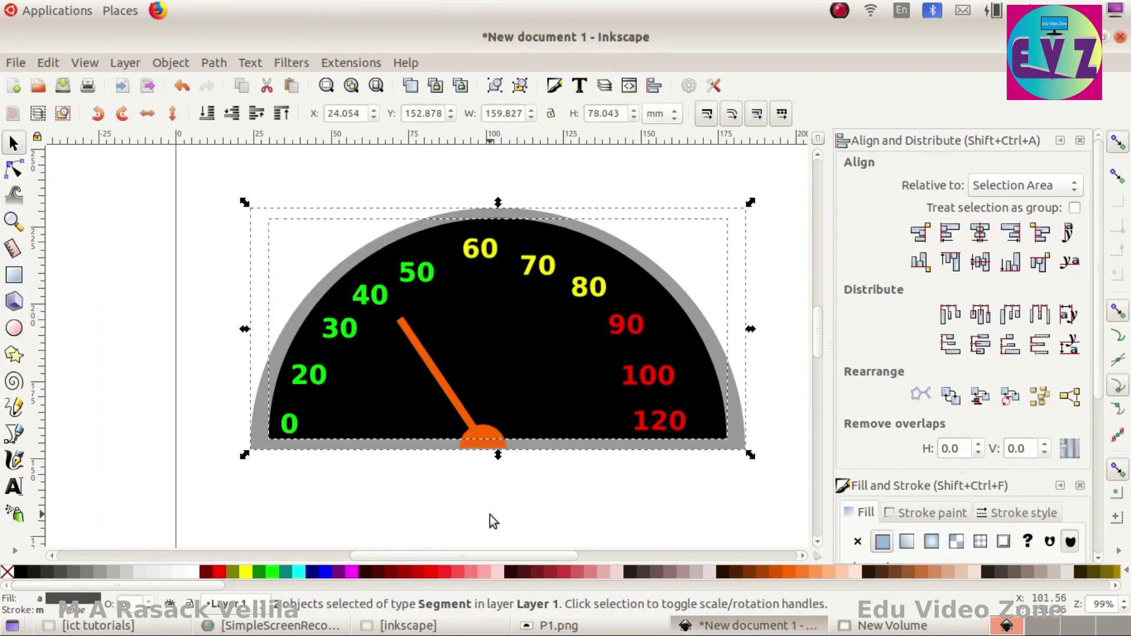
{"action": "left_click", "coordinate": [492, 499]}
Centre the numbers image and the black half-ellipse on each other both horizontally and vertically.
{"action": "left_click", "coordinate": [423, 295]}
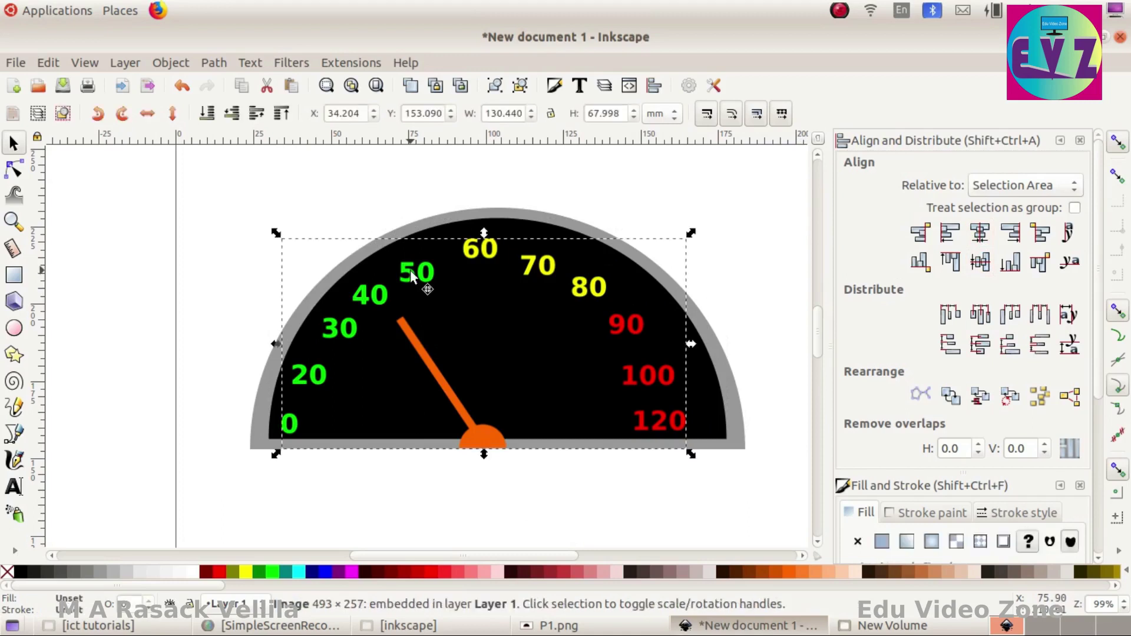
{"action": "left_click", "coordinate": [493, 220], "text": "shift"}
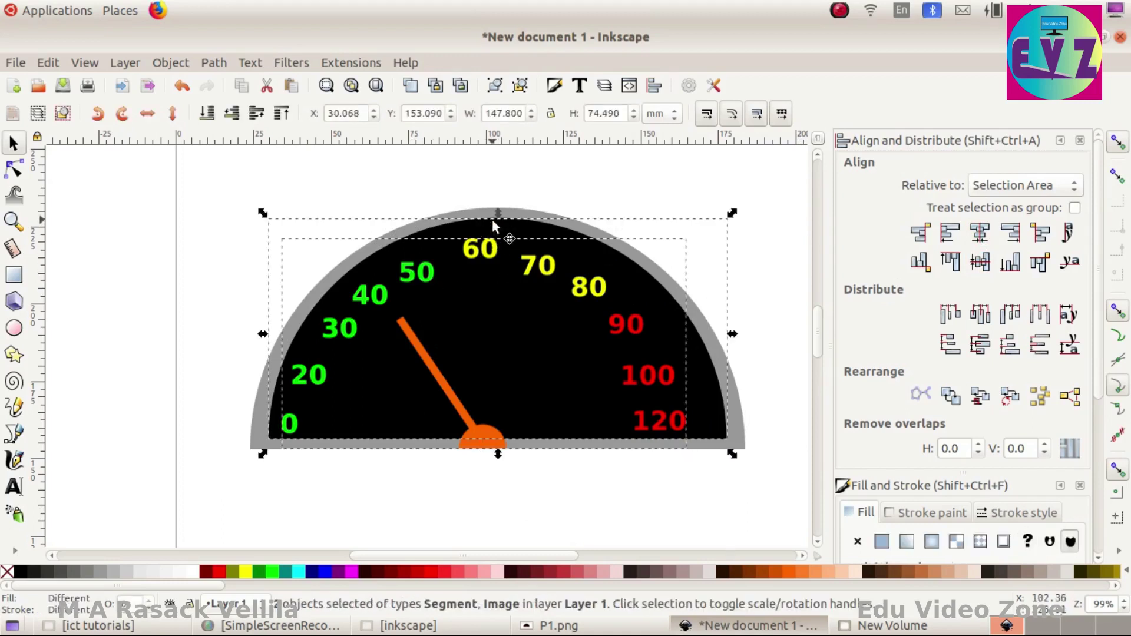
{"action": "left_click", "coordinate": [982, 237]}
{"action": "left_click", "coordinate": [981, 262]}
{"action": "left_click", "coordinate": [521, 476]}
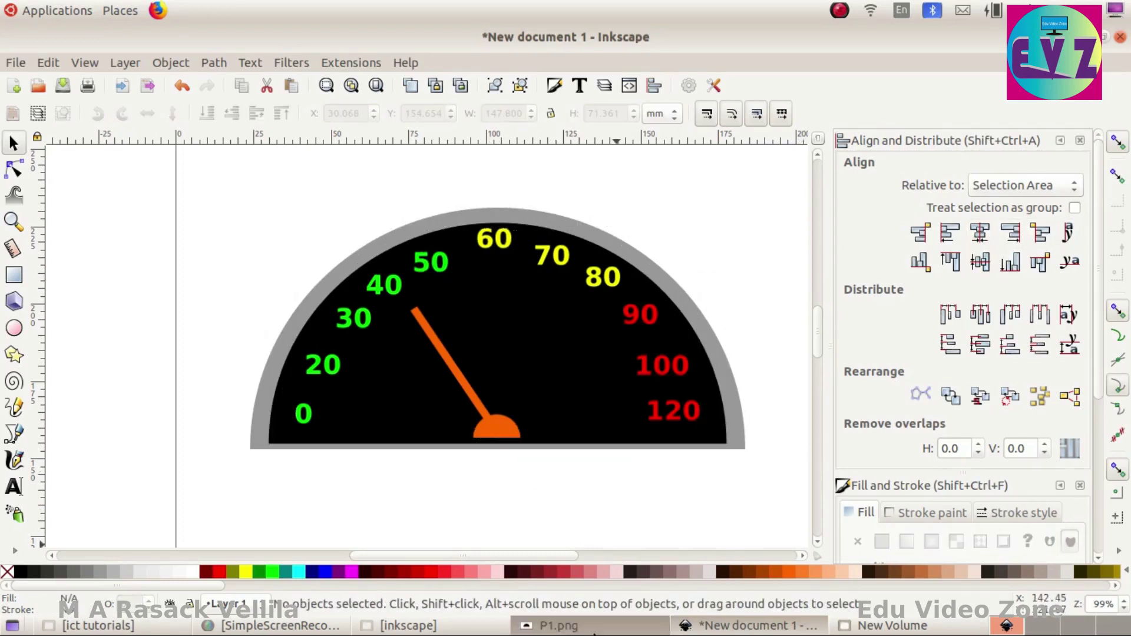
Add the text "SPEED THRILLS, BUT KILLS" just below the speedometer, following P1.png.
{"action": "left_click", "coordinate": [554, 626]}
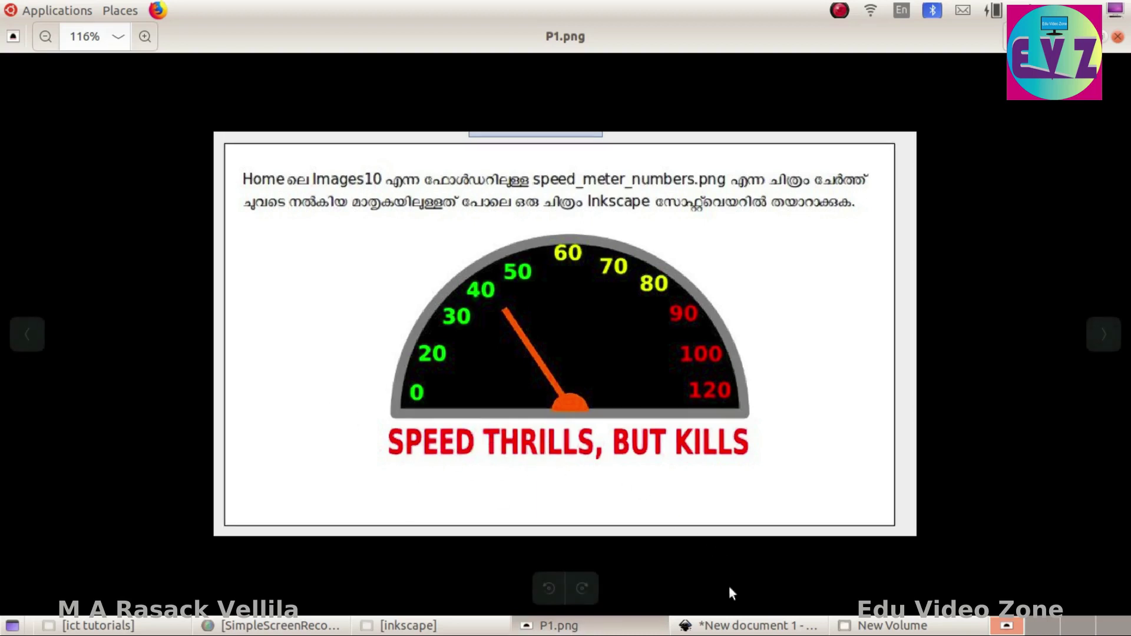
{"action": "left_click", "coordinate": [739, 625]}
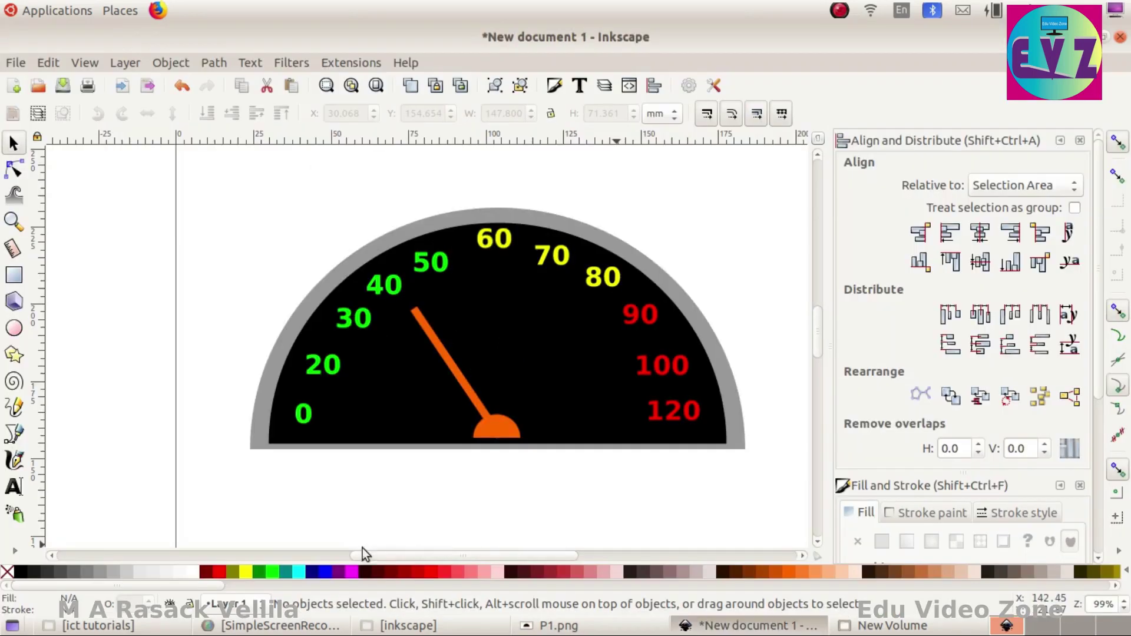
{"action": "left_click", "coordinate": [14, 487]}
{"action": "left_click", "coordinate": [332, 474]}
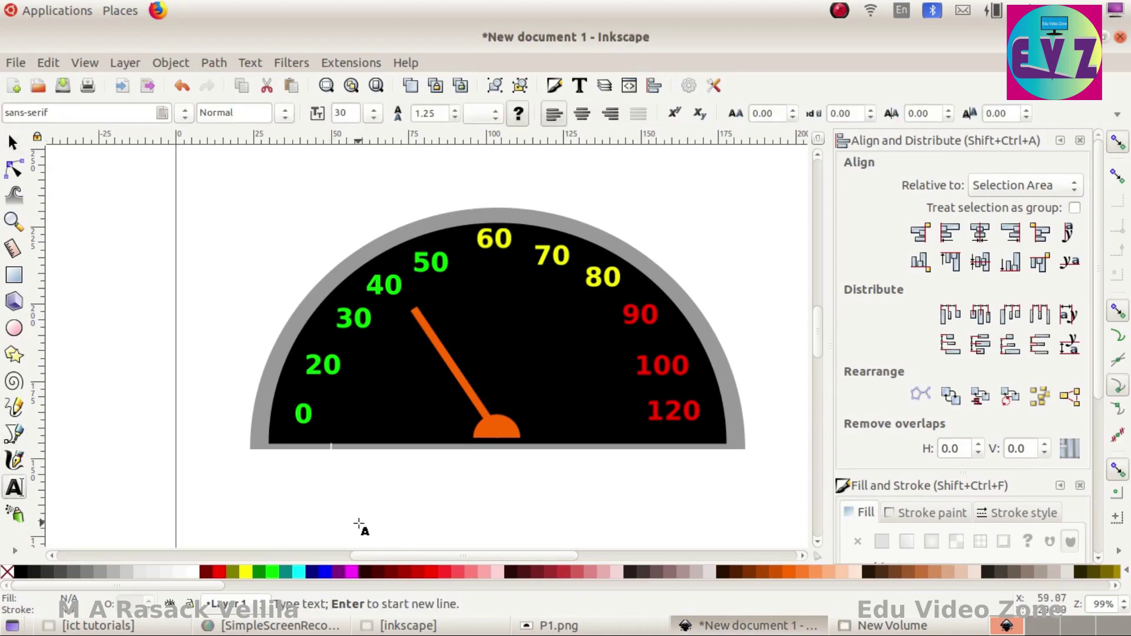
{"action": "type", "text": "SPEED "}
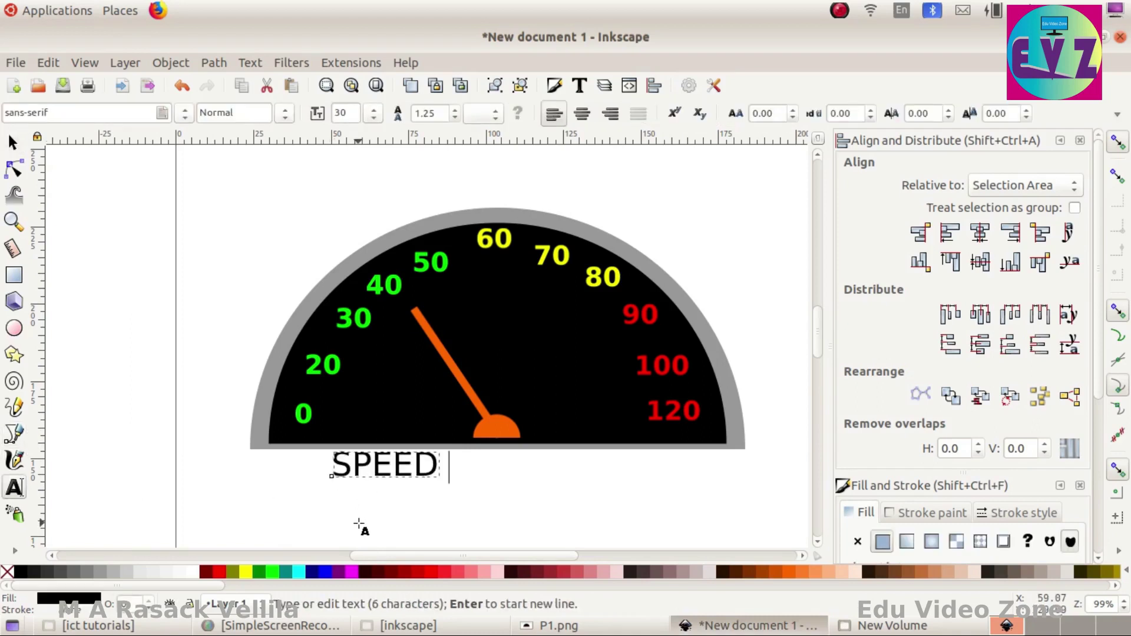
{"action": "type", "text": "THRILLS, BUT KILLS"}
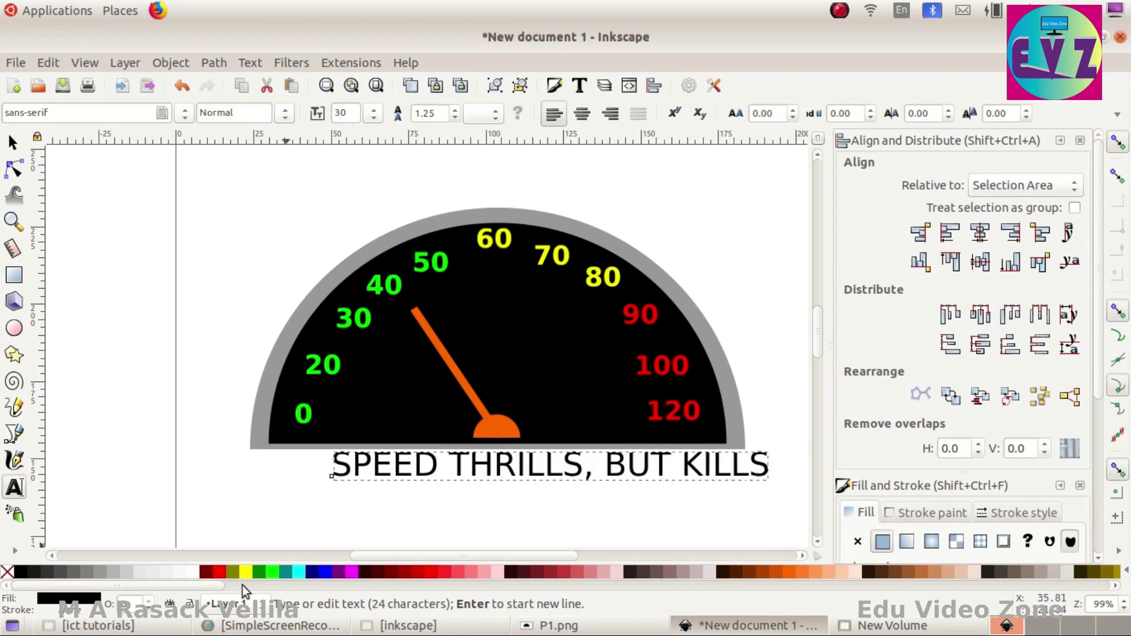
Colour the slogan red, then place it beneath the speedometer at about 148 by 11 mm, checking P1.png.
{"action": "left_click", "coordinate": [219, 571]}
{"action": "left_click", "coordinate": [13, 143]}
{"action": "left_click_drag", "start_coordinate": [422, 469], "coordinate": [357, 478]}
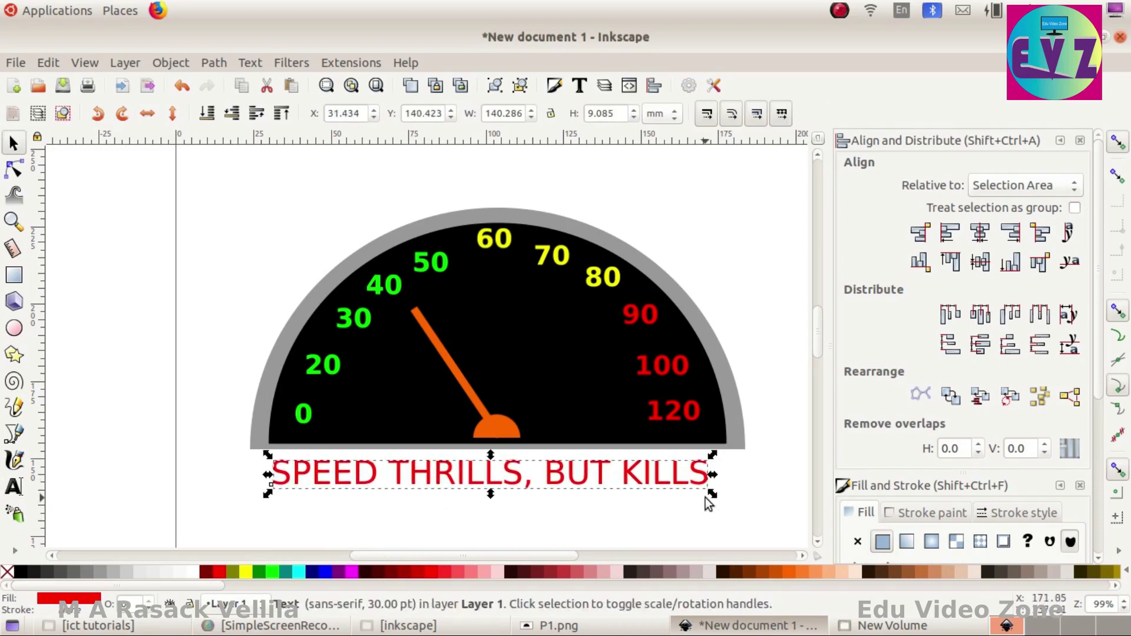
{"action": "left_click", "coordinate": [603, 627]}
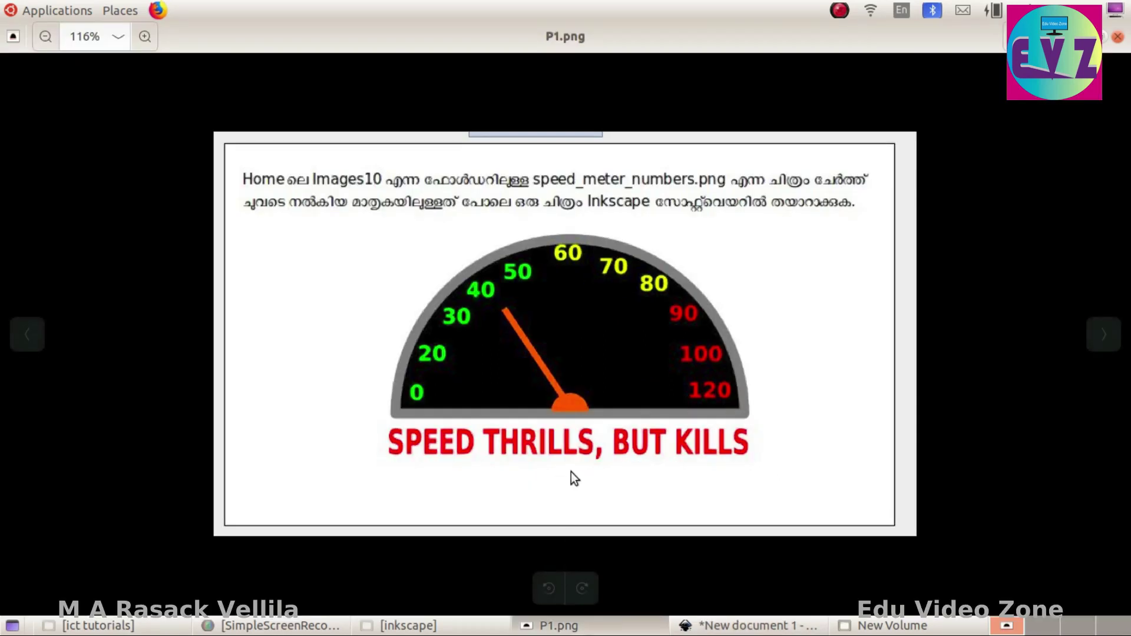
{"action": "left_click", "coordinate": [764, 628]}
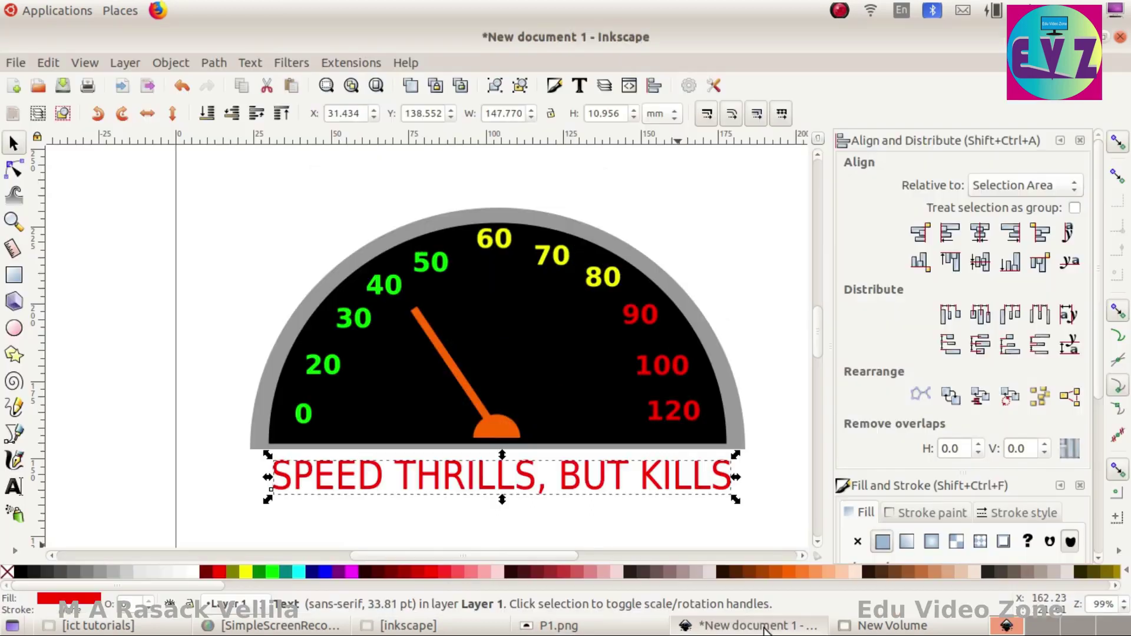
Make the whole slogan bold and narrow it to about 150 mm wide.
{"action": "double_click", "coordinate": [294, 482]}
{"action": "key", "text": "ctrl+a"}
{"action": "left_click", "coordinate": [286, 114]}
{"action": "left_click", "coordinate": [225, 176]}
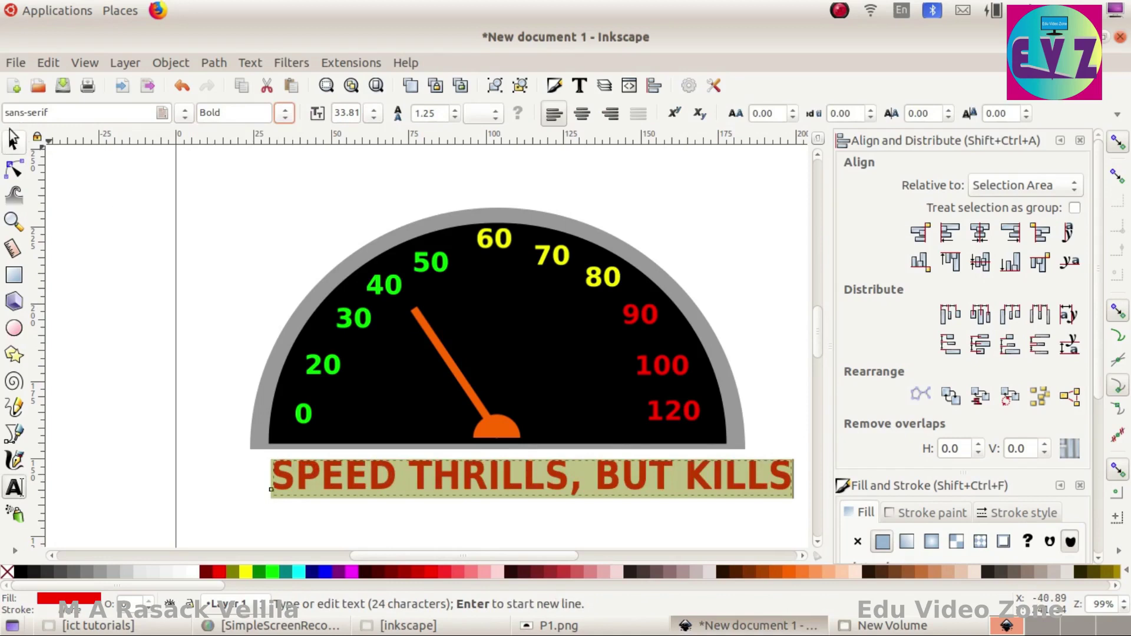
{"action": "left_click", "coordinate": [13, 143]}
{"action": "scroll", "coordinate": [98, 175], "scroll_direction": "down", "scroll_amount": 3}
{"action": "left_click_drag", "start_coordinate": [794, 413], "coordinate": [740, 412]}
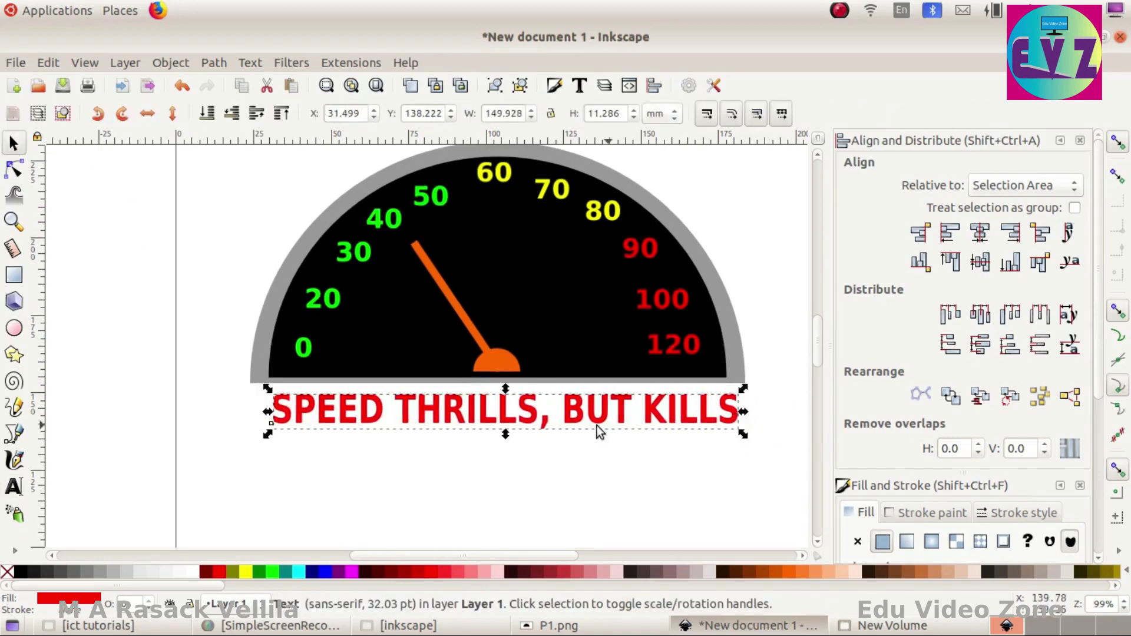
Centre the slogan and all the speedometer parts horizontally on a common vertical axis.
{"action": "left_click", "coordinate": [356, 381], "text": "shift"}
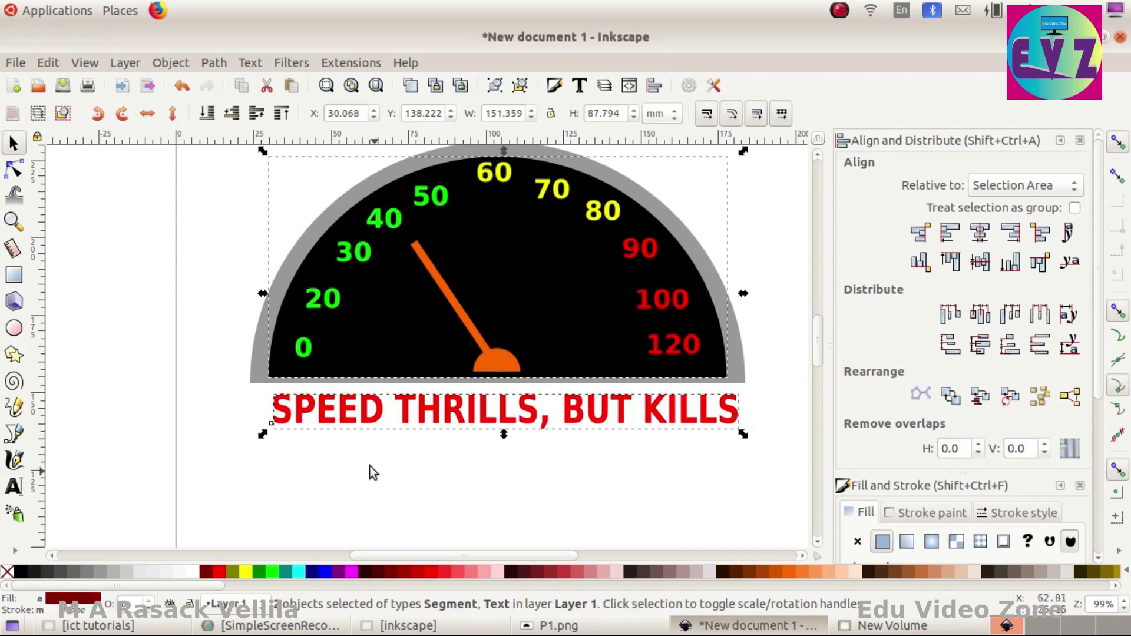
{"action": "left_click", "coordinate": [982, 248]}
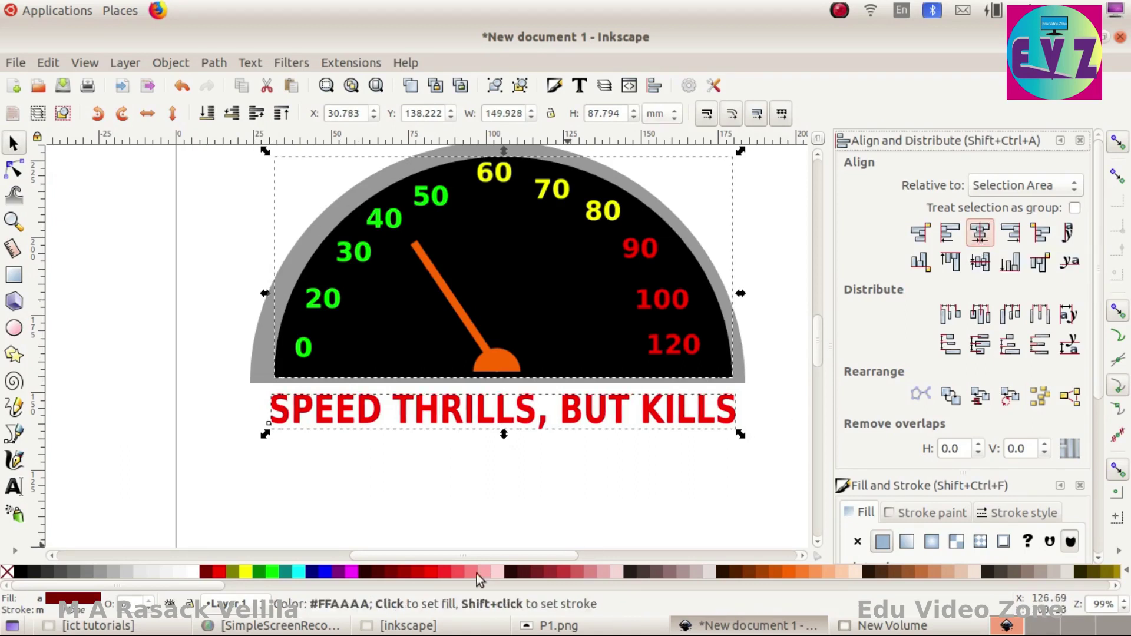
{"action": "left_click", "coordinate": [394, 459]}
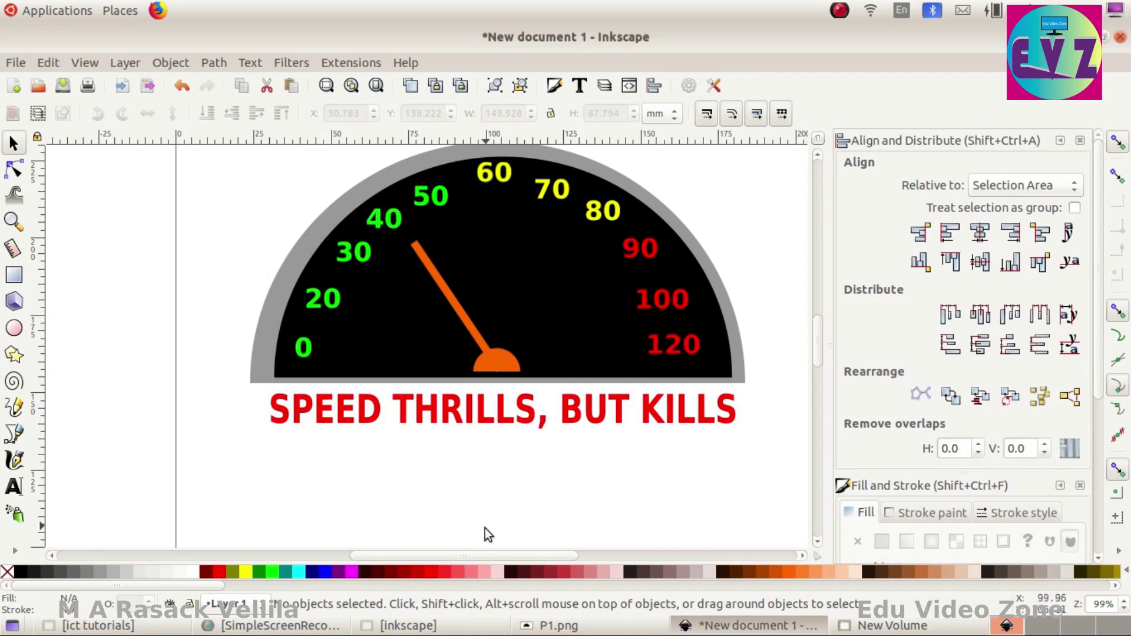
{"action": "scroll", "coordinate": [482, 545], "scroll_direction": "down", "scroll_amount": 1, "text": "ctrl"}
{"action": "left_click_drag", "start_coordinate": [274, 229], "coordinate": [712, 550]}
{"action": "left_click", "coordinate": [980, 234]}
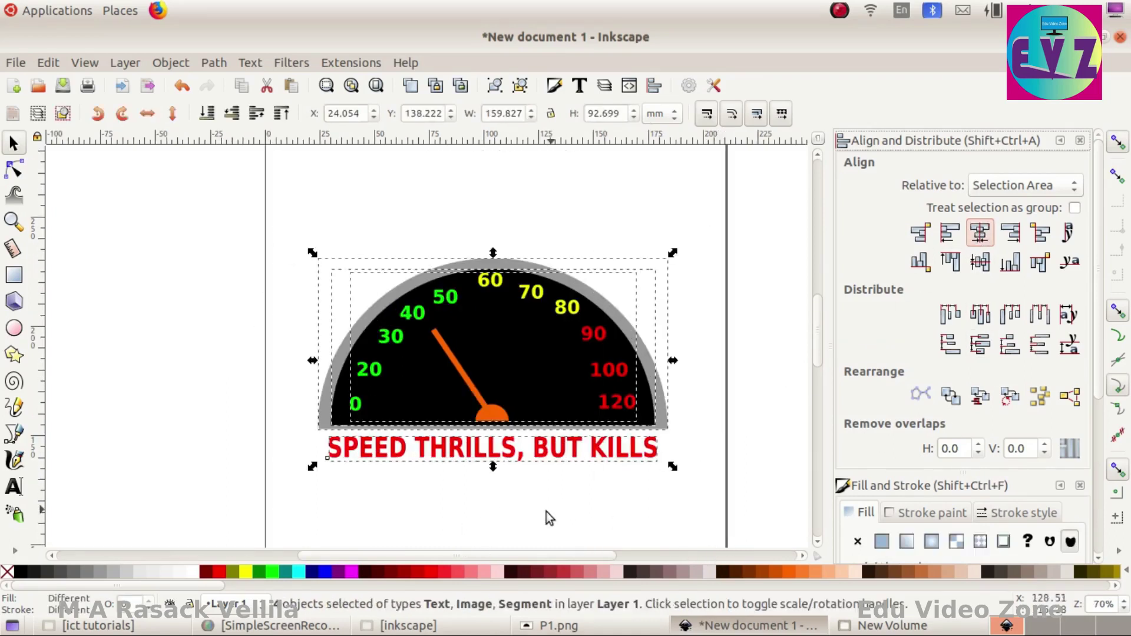
Group the speedometer with its slogan and move the group off the page, beside the key drawing.
{"action": "scroll", "coordinate": [530, 500], "scroll_direction": "down", "scroll_amount": 2, "text": "ctrl"}
{"action": "left_click", "coordinate": [353, 307]}
{"action": "left_click_drag", "start_coordinate": [383, 283], "coordinate": [708, 490]}
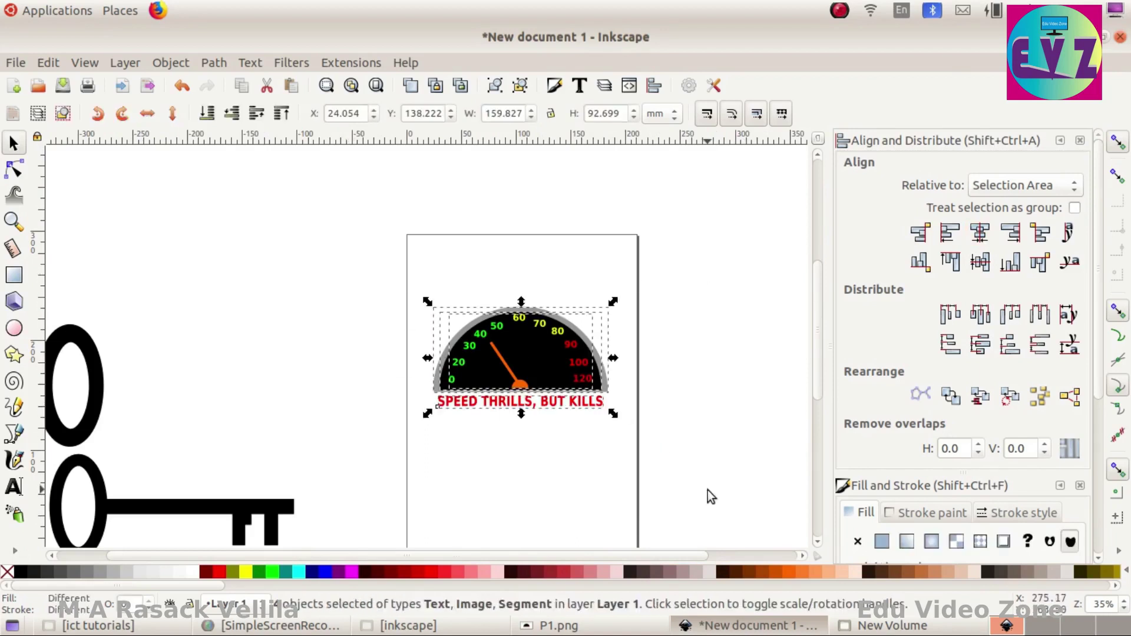
{"action": "key", "text": "ctrl+g"}
{"action": "left_click_drag", "start_coordinate": [541, 379], "coordinate": [279, 359]}
{"action": "left_click", "coordinate": [377, 436]}
Consult the next reference image, P2.png, and draw a half-ellipse about 146 by 57 mm on the emptied page.
{"action": "left_click", "coordinate": [591, 631]}
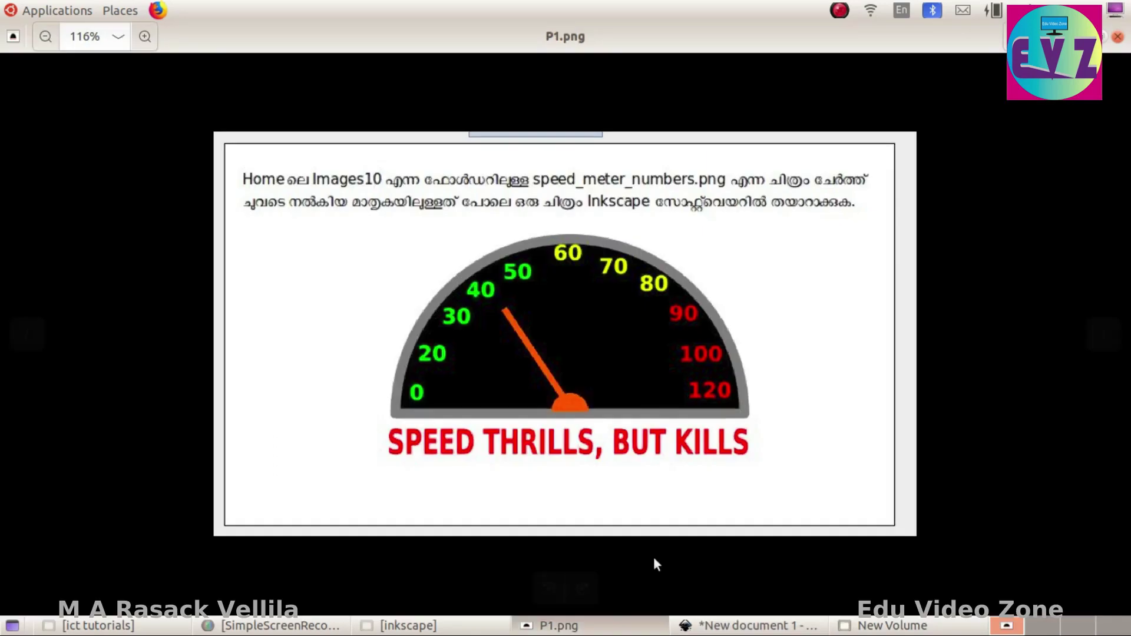
{"action": "left_click", "coordinate": [1101, 334]}
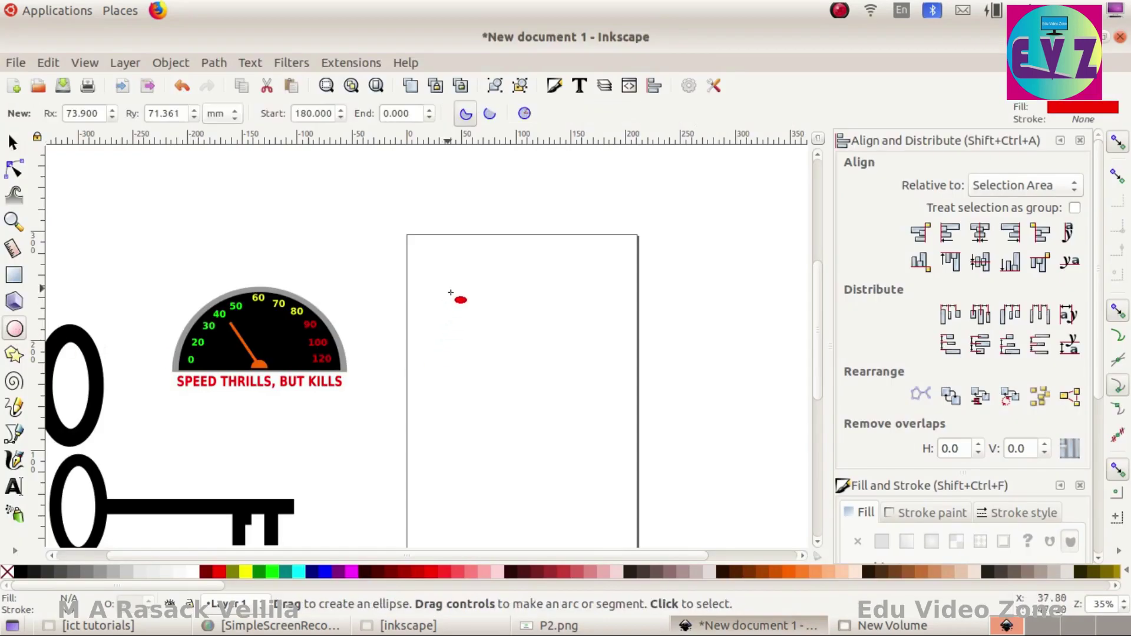
{"action": "left_click_drag", "start_coordinate": [449, 289], "coordinate": [594, 405]}
{"action": "left_click", "coordinate": [895, 627]}
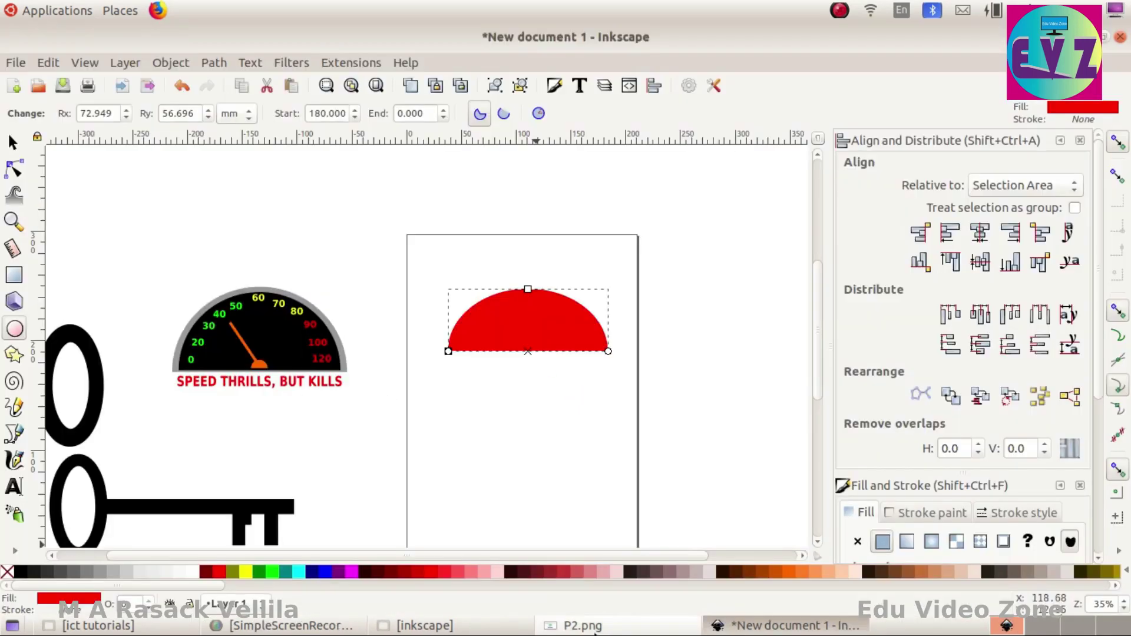
{"action": "left_click", "coordinate": [619, 626]}
{"action": "left_click", "coordinate": [742, 627]}
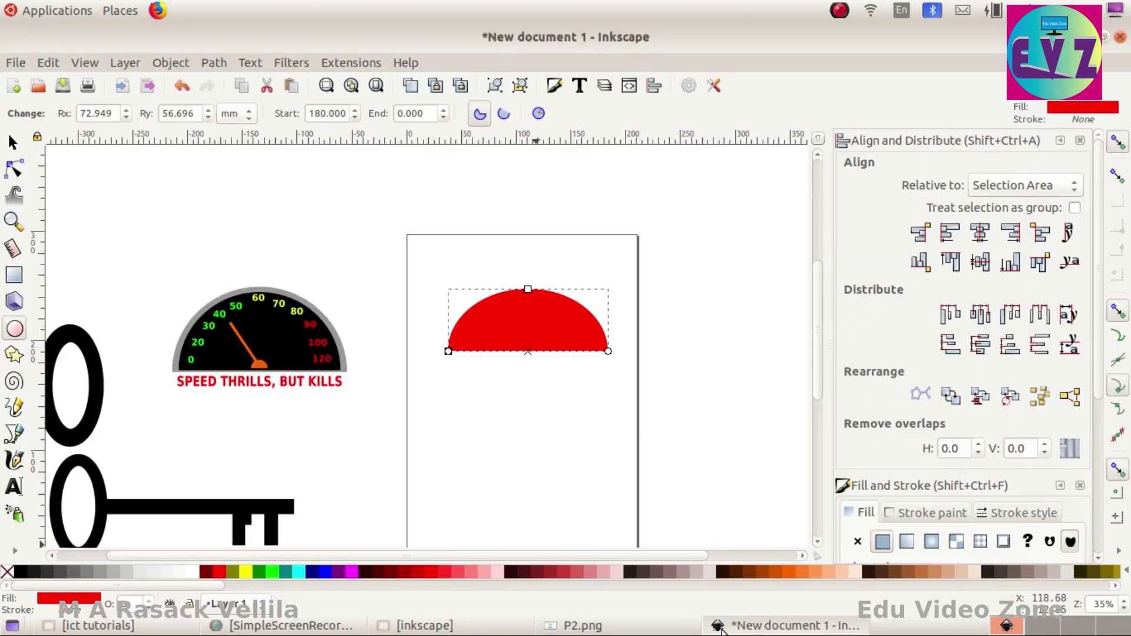
Fill the new half-ellipse dark green, following P2.png.
{"action": "left_click", "coordinate": [13, 143]}
{"action": "left_click", "coordinate": [272, 571]}
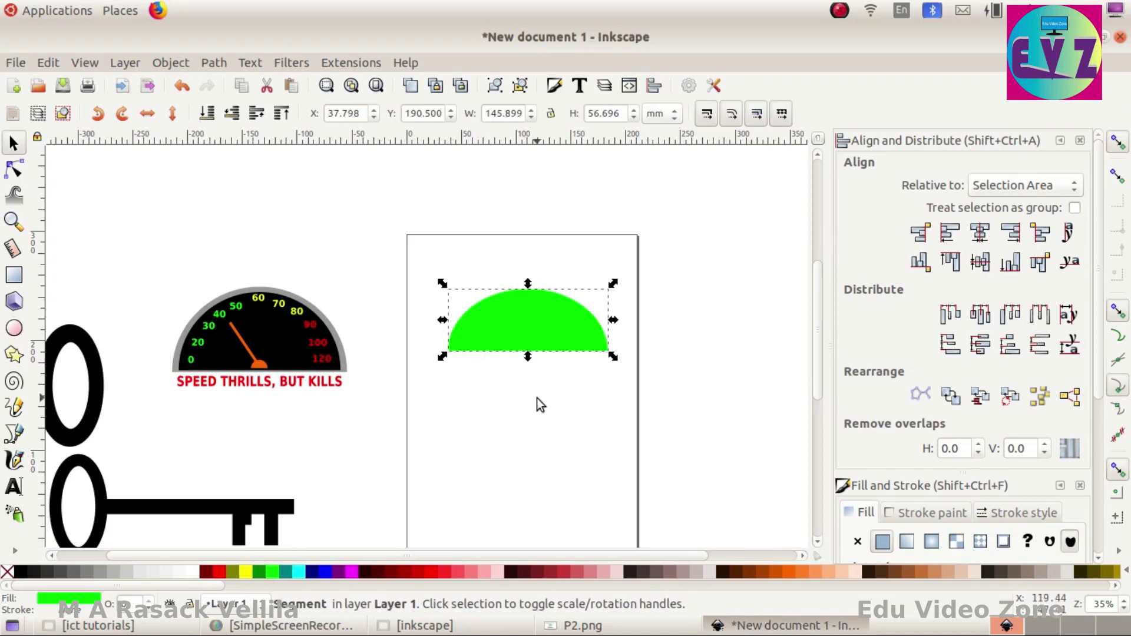
{"action": "left_click", "coordinate": [574, 626]}
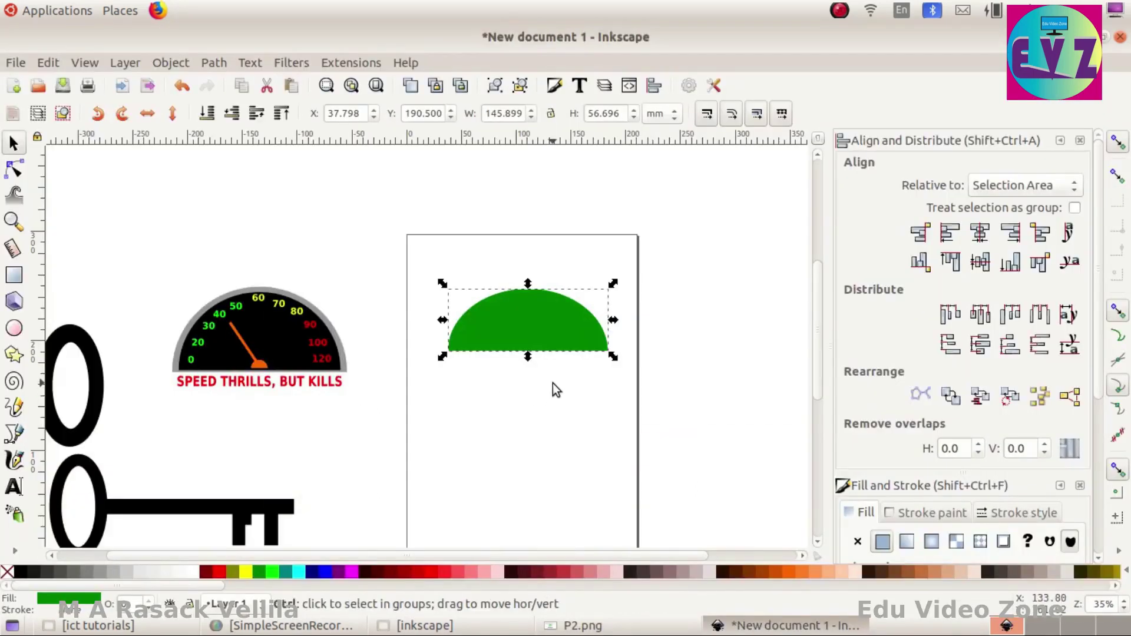
Place a purple duplicate of the green half-ellipse, about 143 by 57 mm, slightly below the original.
{"action": "left_click_drag", "start_coordinate": [611, 285], "coordinate": [609, 295]}
{"action": "left_click_drag", "start_coordinate": [539, 316], "coordinate": [542, 339]}
{"action": "left_click", "coordinate": [341, 574]}
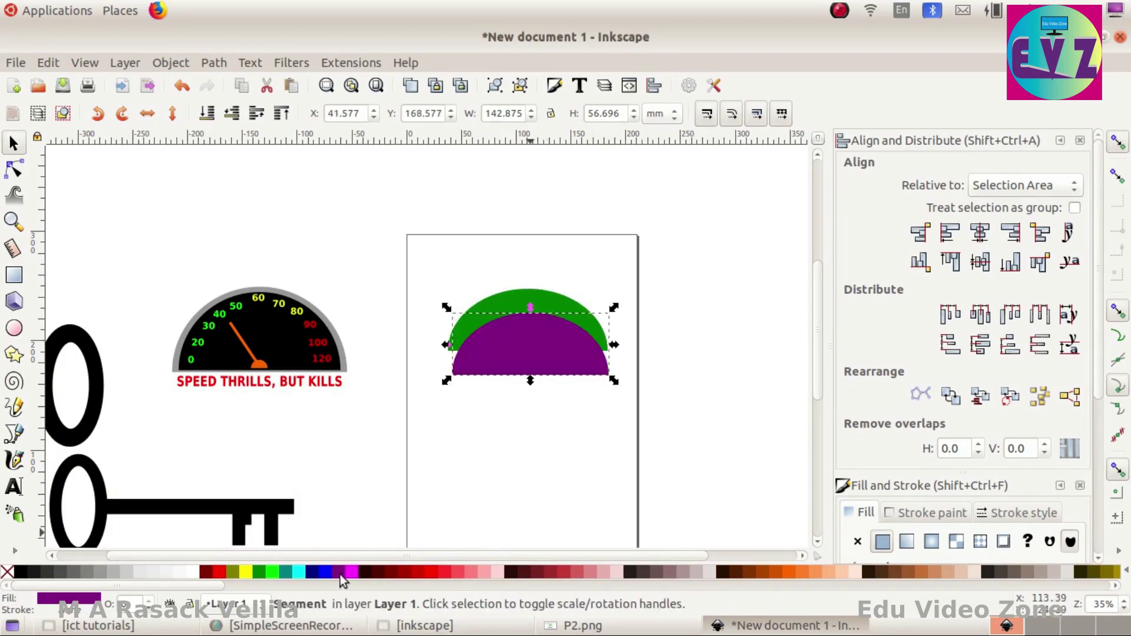
Increase the purple half-ellipse's height to about 62 mm and reposition it over the green one, leaving a green rim.
{"action": "scroll", "coordinate": [428, 399], "scroll_direction": "up", "scroll_amount": 2}
{"action": "scroll", "coordinate": [488, 403], "scroll_direction": "down", "scroll_amount": 3}
{"action": "scroll", "coordinate": [510, 341], "scroll_direction": "up", "scroll_amount": 2}
{"action": "mouse_move", "coordinate": [519, 272]}
{"action": "left_mouse_down"}
{"action": "mouse_move", "coordinate": [516, 250]}
{"action": "mouse_move", "coordinate": [512, 259]}
{"action": "left_mouse_up"}
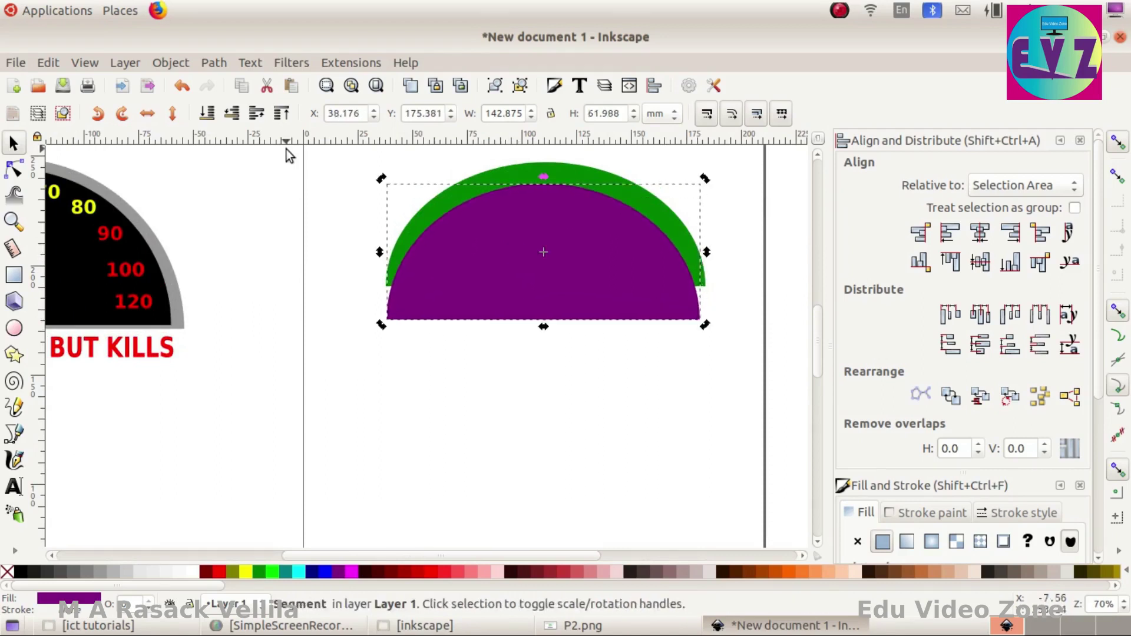
{"action": "left_click", "coordinate": [286, 149]}
Subtract the purple half-ellipse from the green one with the Difference path operation.
{"action": "scroll", "coordinate": [365, 352], "scroll_direction": "down", "scroll_amount": 3}
{"action": "scroll", "coordinate": [363, 341], "scroll_direction": "up", "scroll_amount": 6}
{"action": "left_click_drag", "start_coordinate": [321, 201], "coordinate": [799, 472]}
{"action": "left_click", "coordinate": [218, 62]}
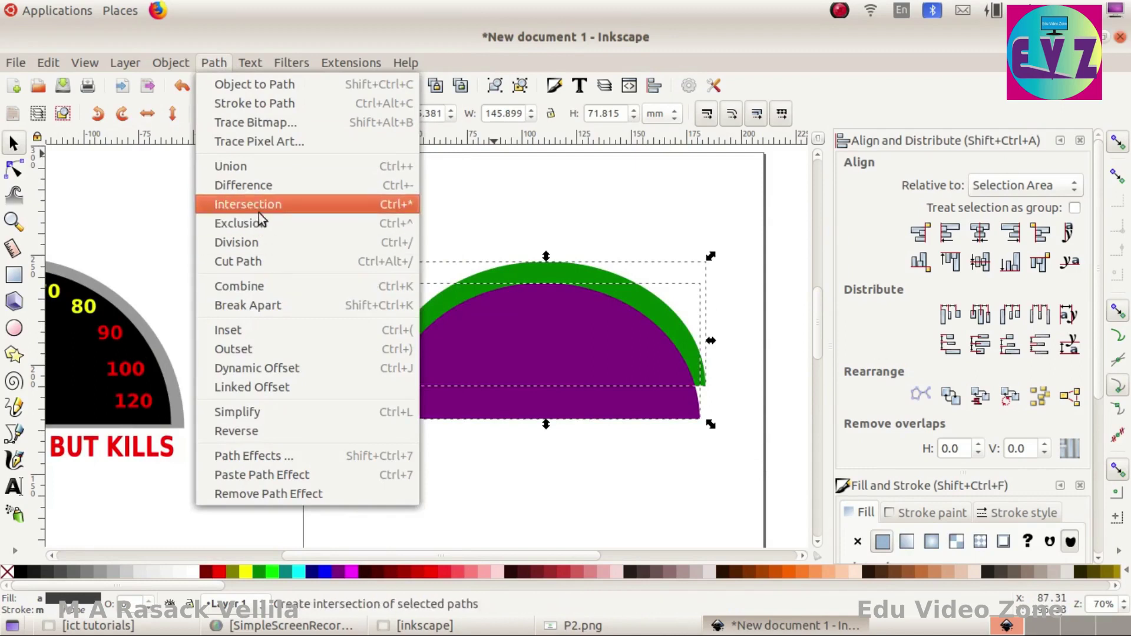
{"action": "left_click", "coordinate": [259, 190]}
{"action": "left_click", "coordinate": [537, 511]}
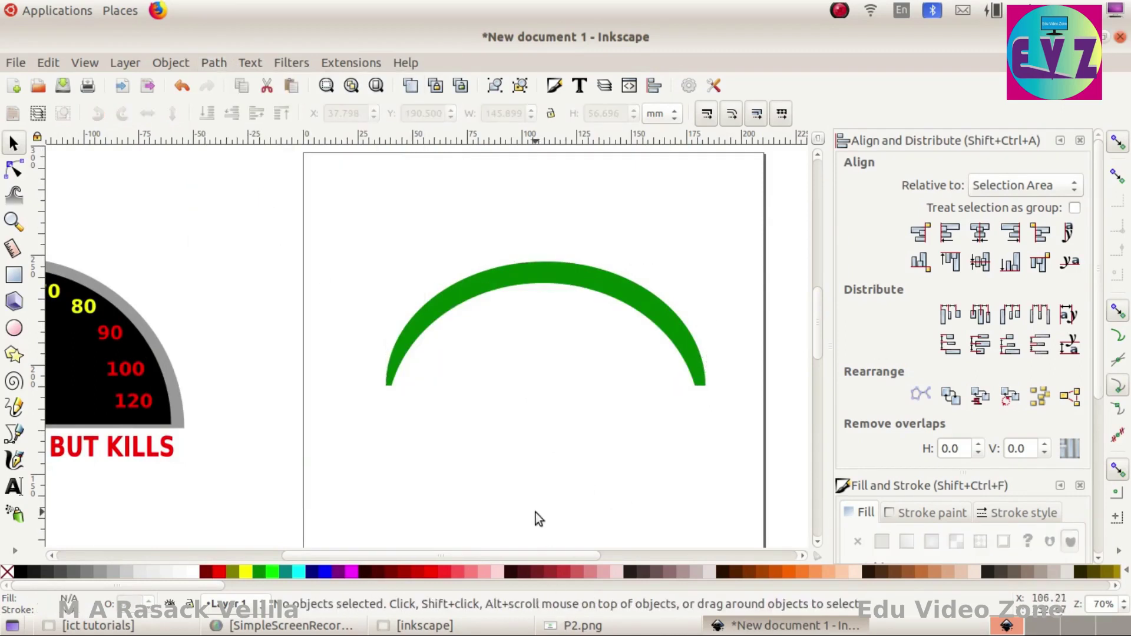
Draw a rectangle about 182 by 32 mm across the lower ends of the green arch, checking the shape against P2.png.
{"action": "left_click_drag", "start_coordinate": [350, 359], "coordinate": [737, 422]}
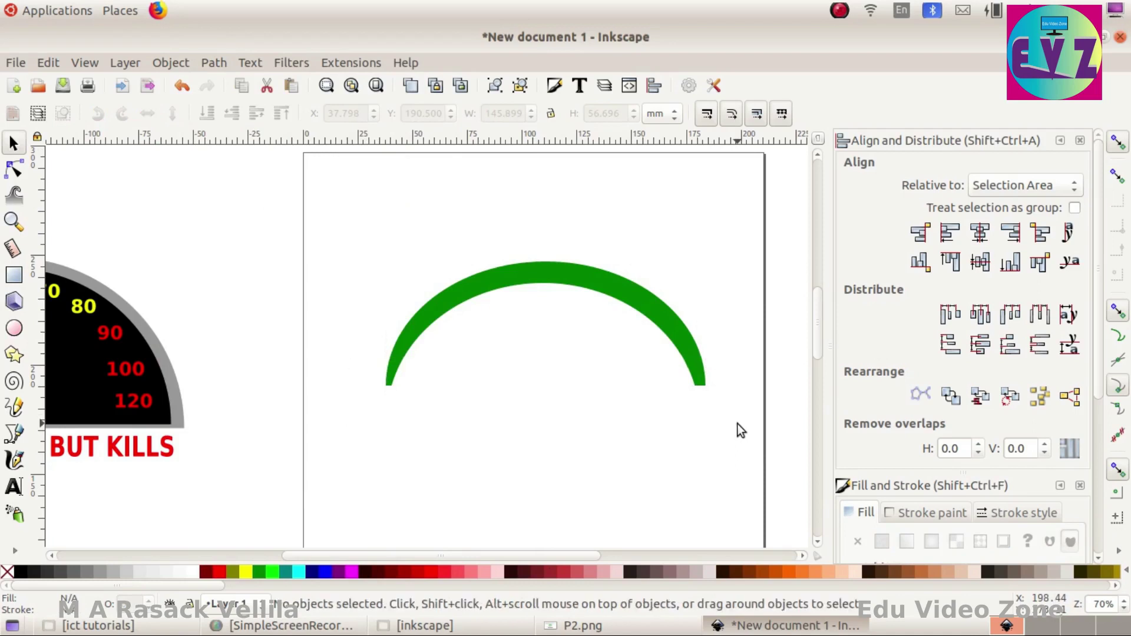
{"action": "left_click", "coordinate": [14, 274]}
{"action": "mouse_move", "coordinate": [357, 345]}
{"action": "left_mouse_down"}
{"action": "mouse_move", "coordinate": [766, 420]}
{"action": "mouse_move", "coordinate": [757, 415]}
{"action": "left_mouse_up"}
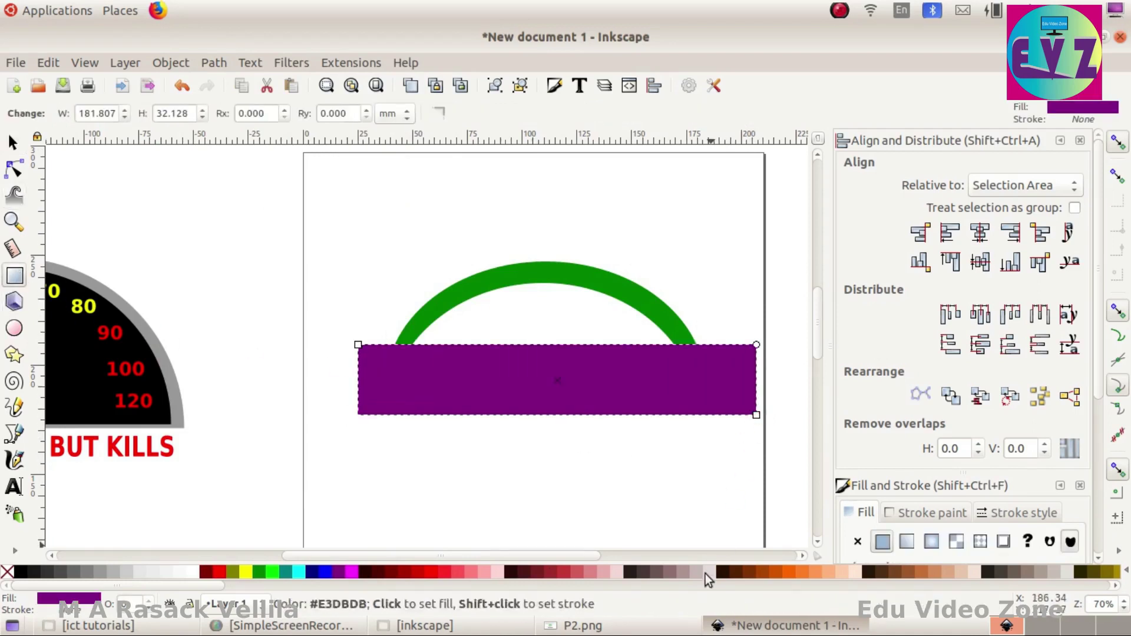
{"action": "left_click", "coordinate": [631, 629]}
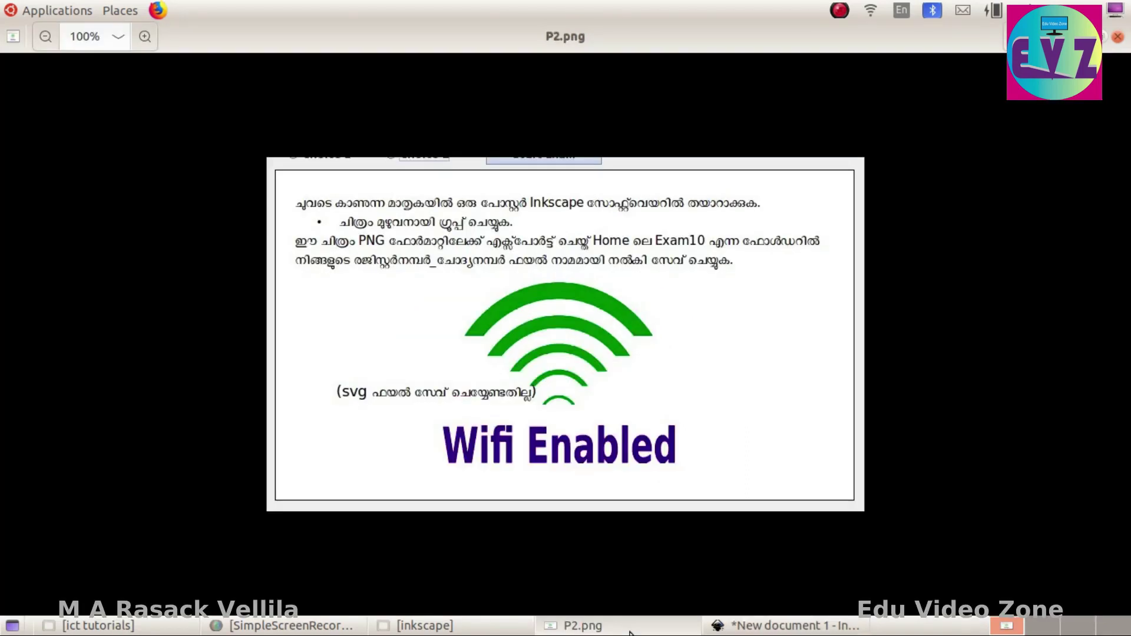
{"action": "left_click", "coordinate": [629, 629]}
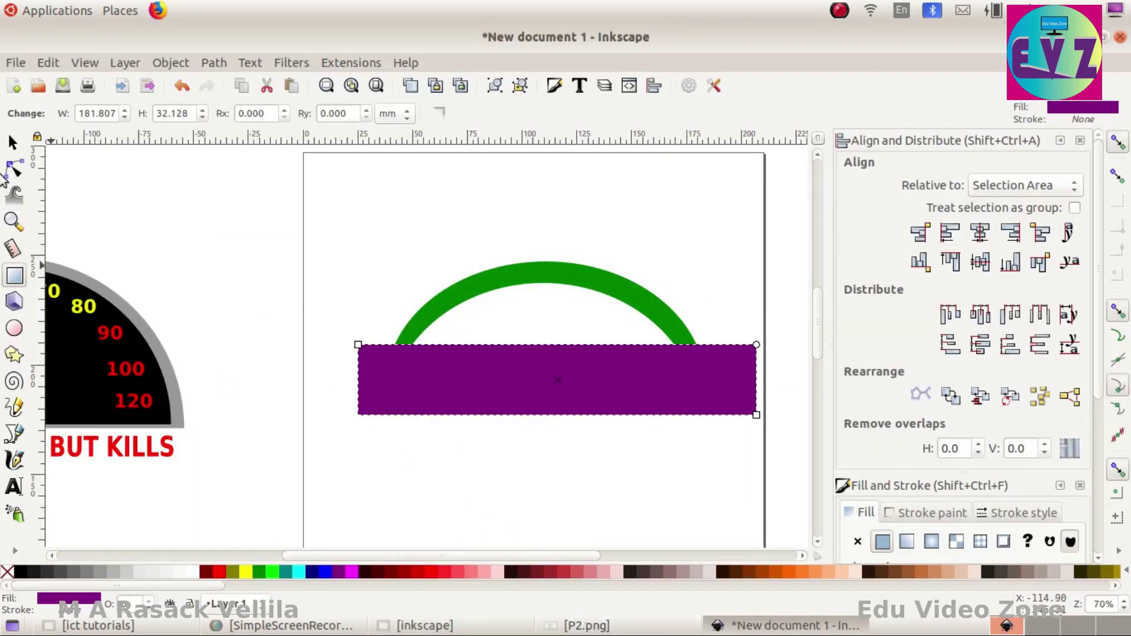
Cut the rectangle out of the arch with the Difference path operation, shift the trimmed arch slightly left and compare it with P2.png.
{"action": "left_click", "coordinate": [12, 142]}
{"action": "left_click_drag", "start_coordinate": [323, 250], "coordinate": [804, 504]}
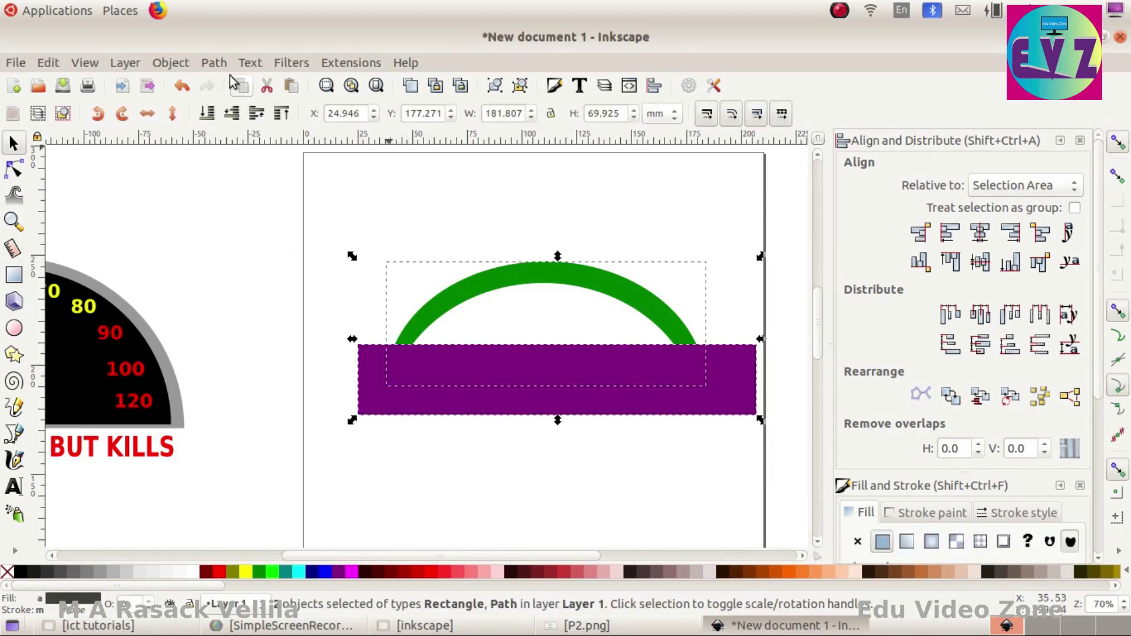
{"action": "left_click", "coordinate": [214, 63]}
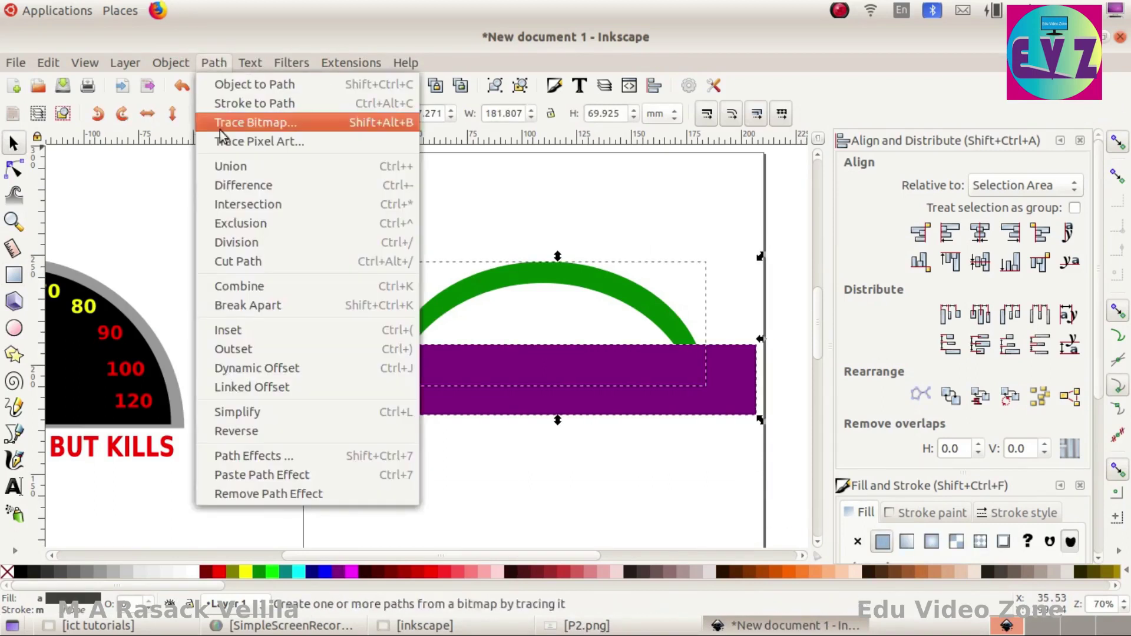
{"action": "left_click", "coordinate": [261, 180]}
{"action": "left_click", "coordinate": [327, 292]}
{"action": "left_click", "coordinate": [510, 287]}
{"action": "left_click_drag", "start_coordinate": [551, 283], "coordinate": [539, 282]}
{"action": "left_click", "coordinate": [683, 626]}
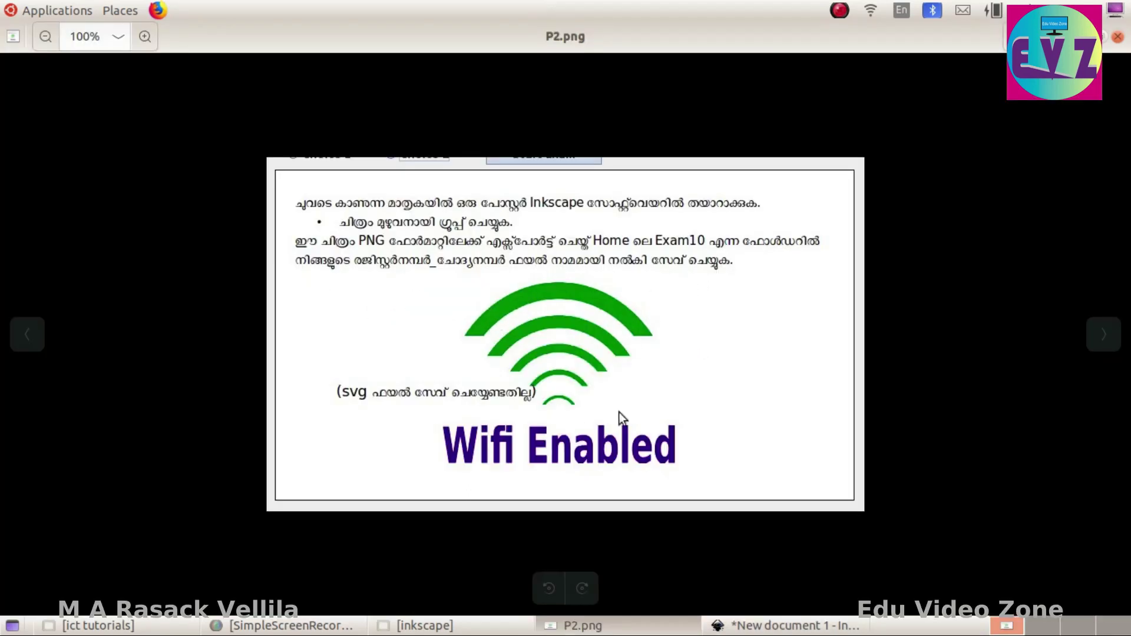
{"action": "left_click", "coordinate": [613, 628]}
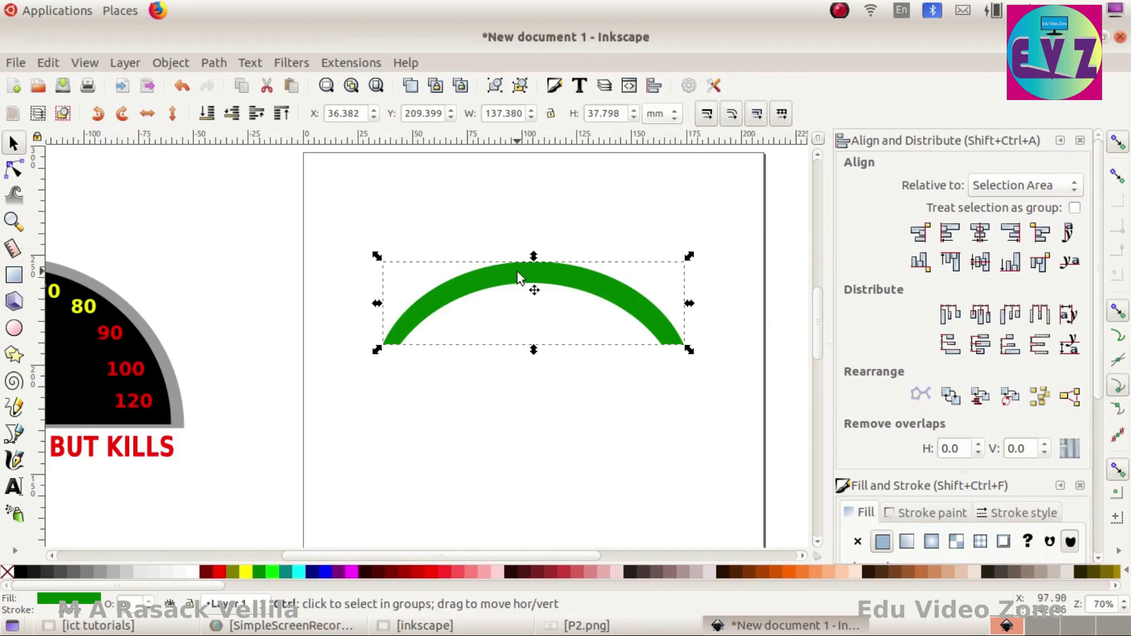
Duplicate the trimmed arch below the original and scale the copy down to about 116 by 25 mm.
{"action": "key", "text": "ctrl+d"}
{"action": "left_click_drag", "start_coordinate": [527, 266], "coordinate": [529, 310]}
{"action": "left_click_drag", "start_coordinate": [691, 294], "coordinate": [667, 311]}
Duplicate the second arch directly beneath it and scale the copy down slightly to form the third arch.
{"action": "key", "text": "ctrl+d"}
{"action": "left_click_drag", "start_coordinate": [553, 337], "coordinate": [559, 391]}
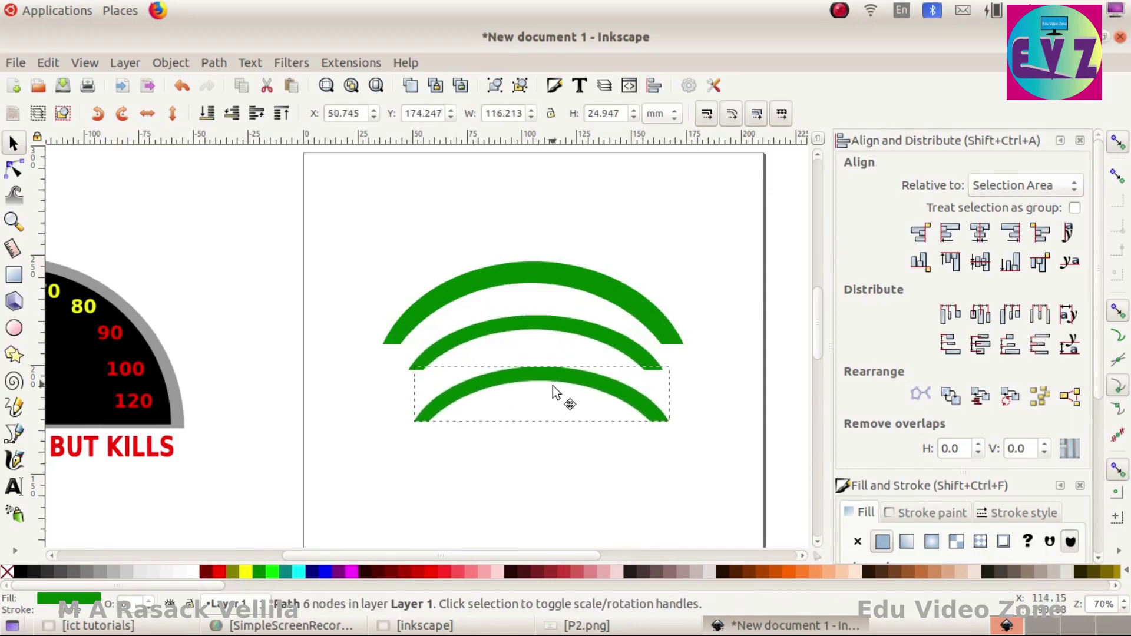
{"action": "left_click_drag", "start_coordinate": [673, 365], "coordinate": [657, 372]}
Make a smaller fourth arch, about 88 by 17 mm, from a duplicate of the third, stretching both arches slightly taller.
{"action": "key", "text": "ctrl+d"}
{"action": "left_click_drag", "start_coordinate": [541, 395], "coordinate": [544, 441]}
{"action": "left_click_drag", "start_coordinate": [659, 424], "coordinate": [643, 430]}
{"action": "left_click_drag", "start_coordinate": [538, 426], "coordinate": [538, 412]}
{"action": "left_click", "coordinate": [543, 394]}
{"action": "left_click_drag", "start_coordinate": [538, 374], "coordinate": [537, 361]}
{"action": "left_click", "coordinate": [532, 419]}
Duplicate the fourth arch below it and resize the copy to about 74 by 15 mm as the fifth arch.
{"action": "key", "text": "ctrl+d"}
{"action": "left_click_drag", "start_coordinate": [546, 435], "coordinate": [547, 468]}
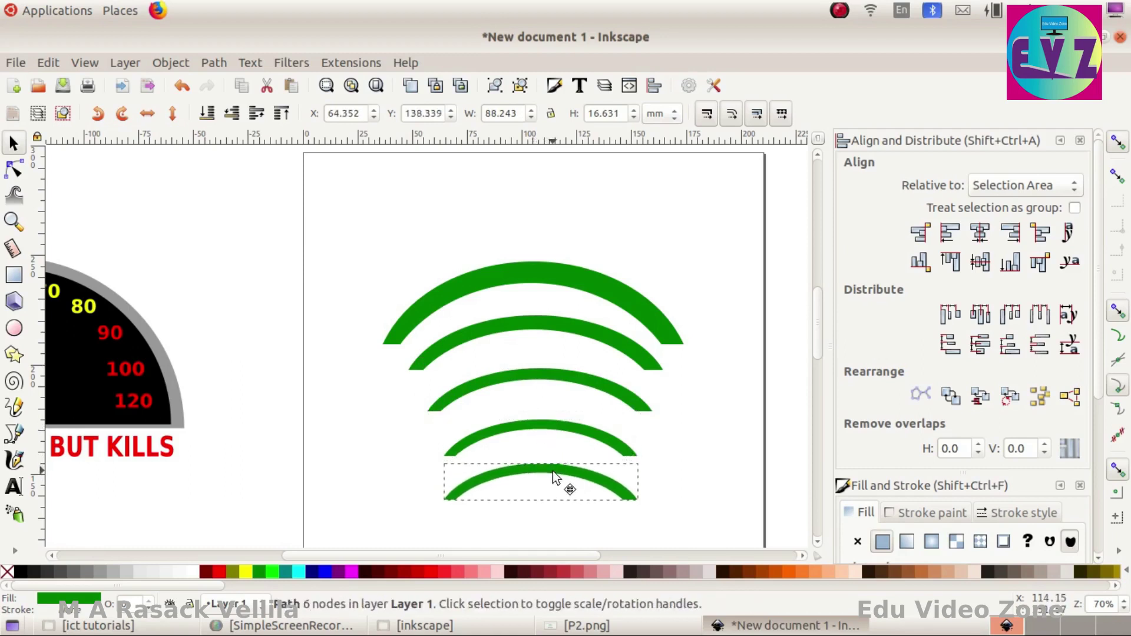
{"action": "left_click_drag", "start_coordinate": [643, 459], "coordinate": [628, 466]}
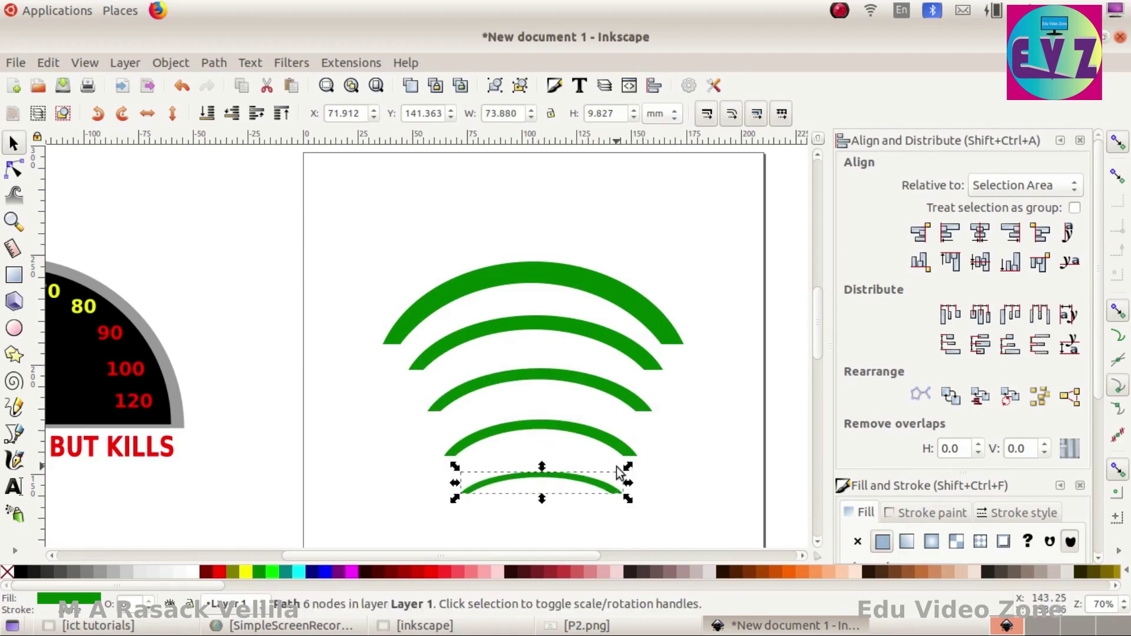
{"action": "left_click_drag", "start_coordinate": [542, 469], "coordinate": [542, 455]}
{"action": "left_click", "coordinate": [527, 511]}
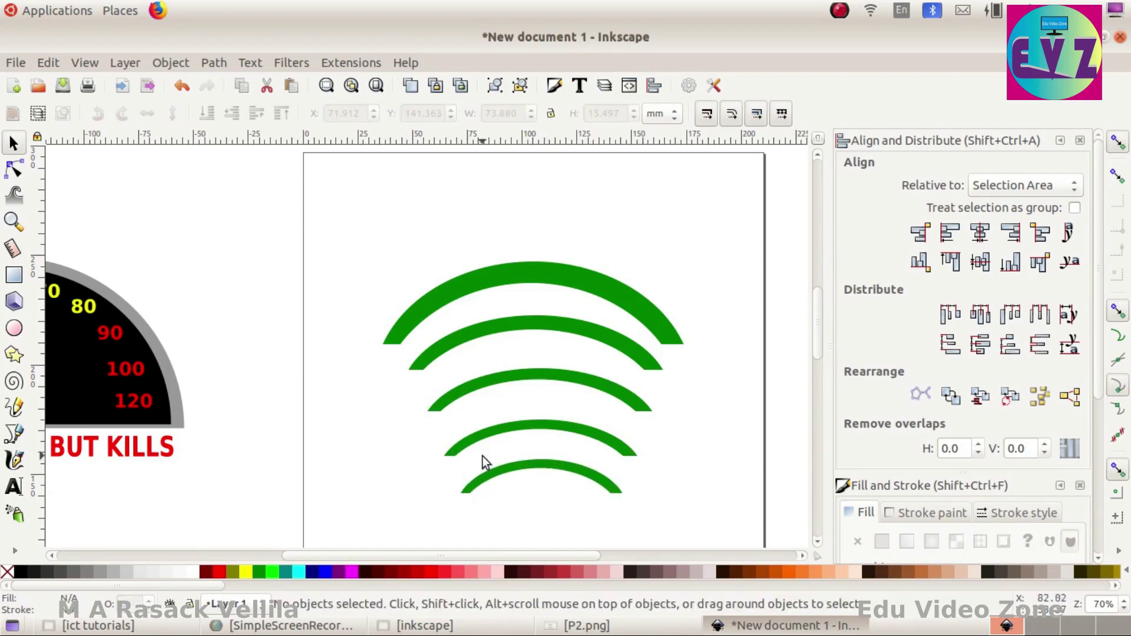
Narrow the arches to follow P2.png, including the two smallest ones, with the top arch about 127 mm wide.
{"action": "left_click", "coordinate": [621, 628]}
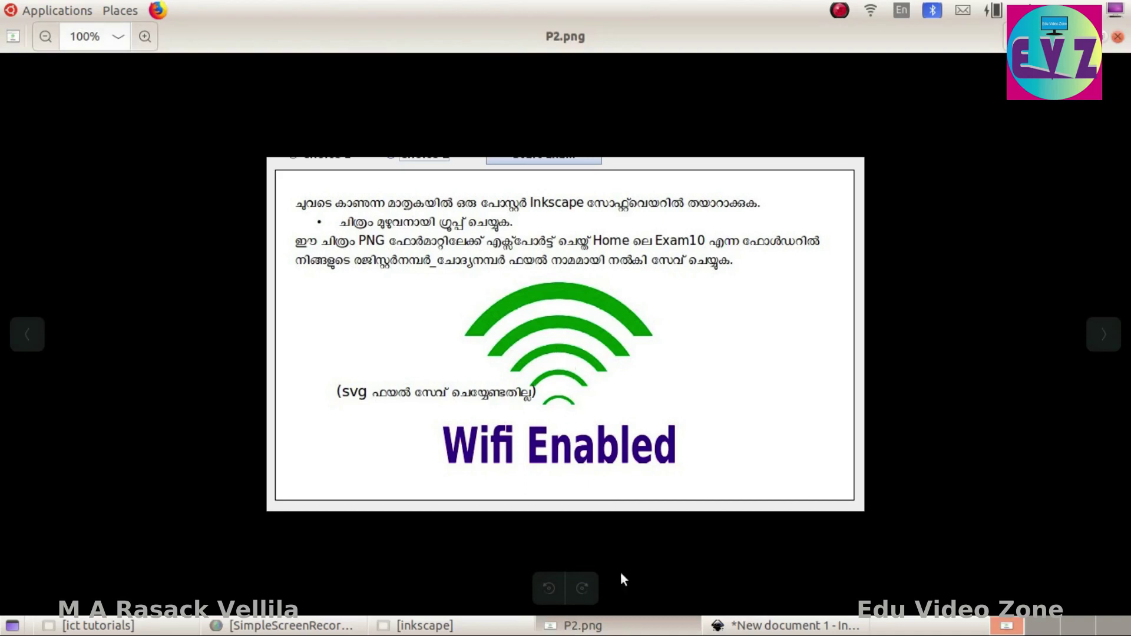
{"action": "left_click", "coordinate": [759, 627]}
{"action": "left_click", "coordinate": [536, 470]}
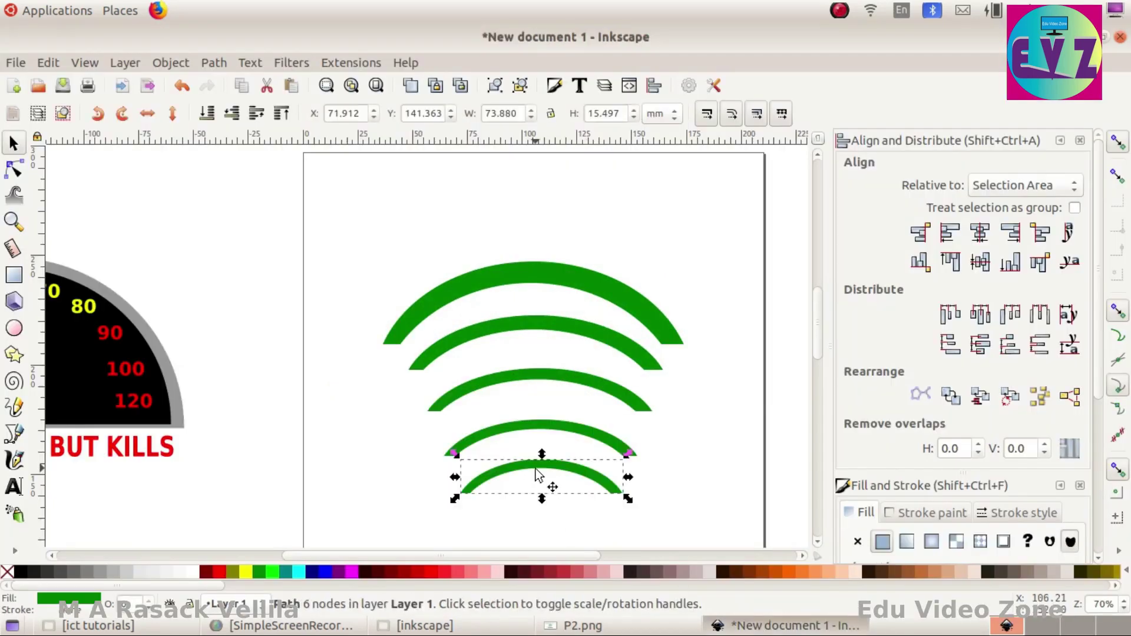
{"action": "left_click_drag", "start_coordinate": [628, 482], "coordinate": [613, 483]}
{"action": "left_click", "coordinate": [611, 440]}
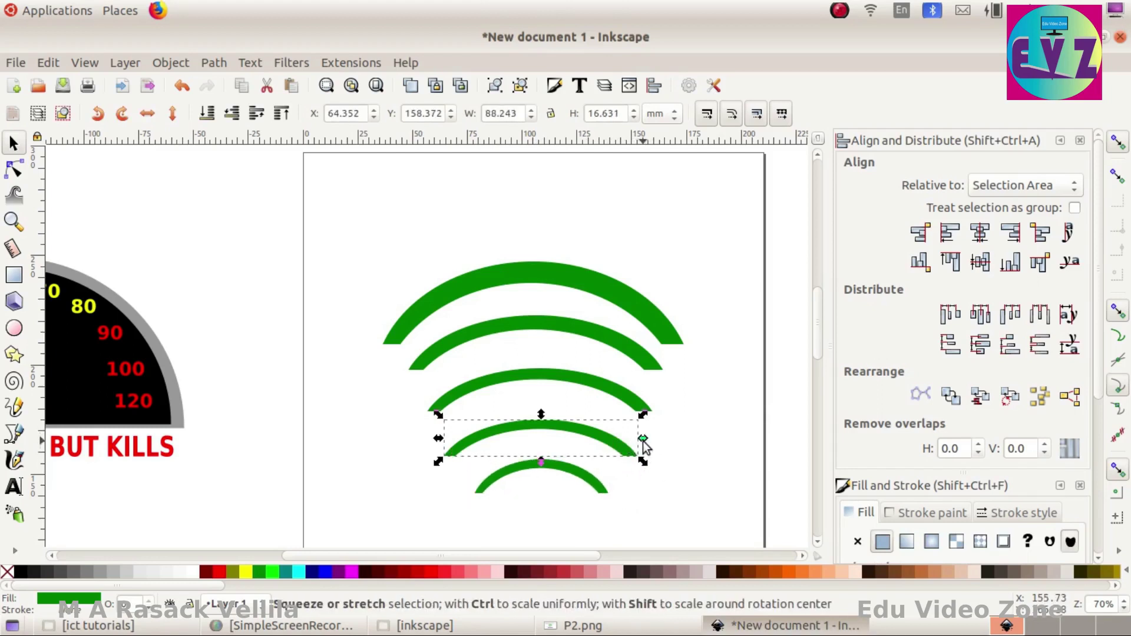
{"action": "left_click_drag", "start_coordinate": [643, 441], "coordinate": [621, 440]}
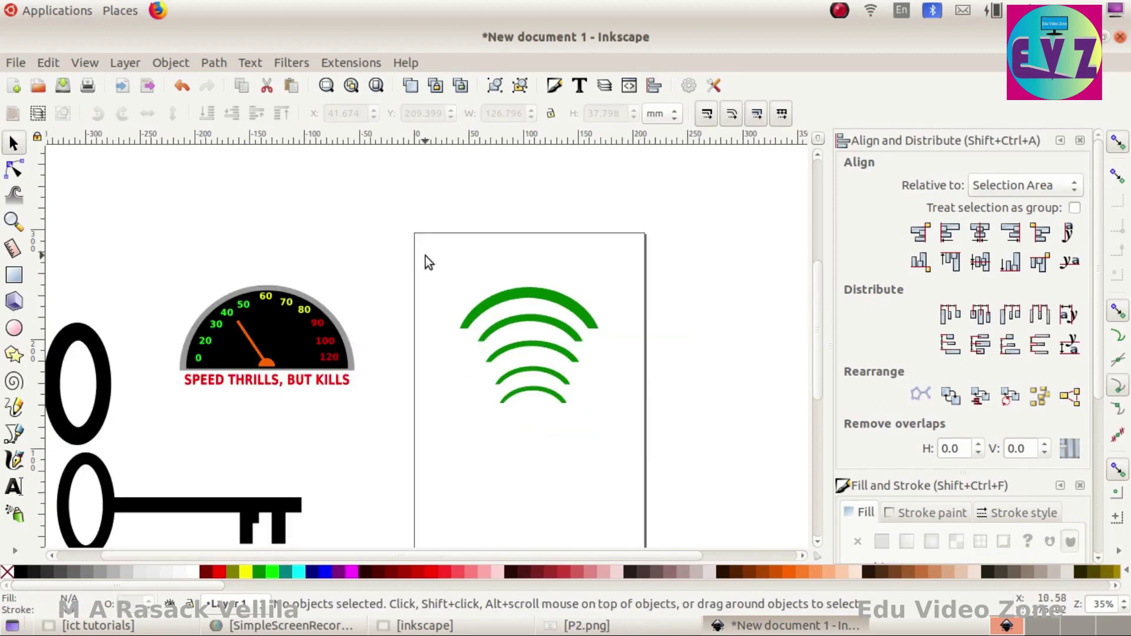
Center all five arches on a common vertical axis.
{"action": "left_click_drag", "start_coordinate": [428, 257], "coordinate": [627, 444]}
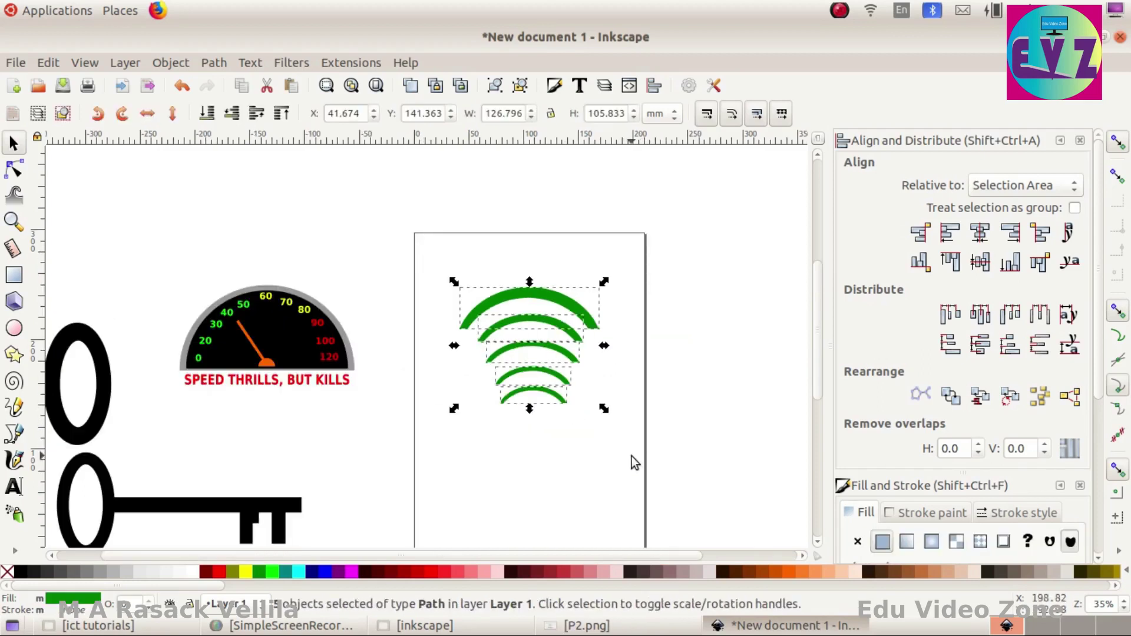
{"action": "left_click", "coordinate": [980, 235]}
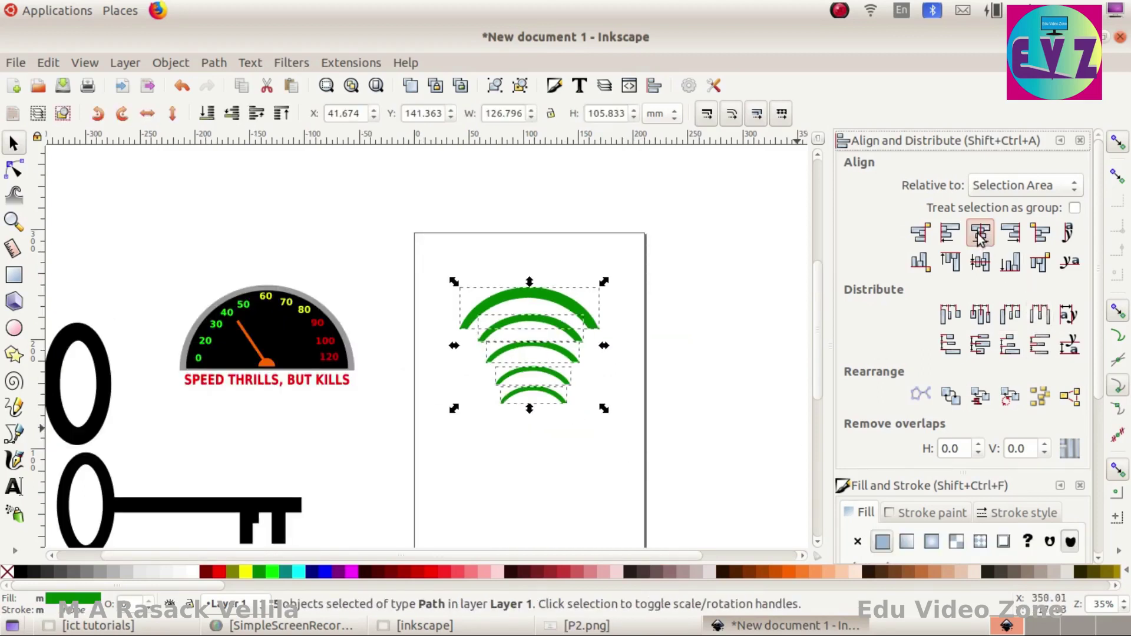
{"action": "left_click", "coordinate": [557, 468]}
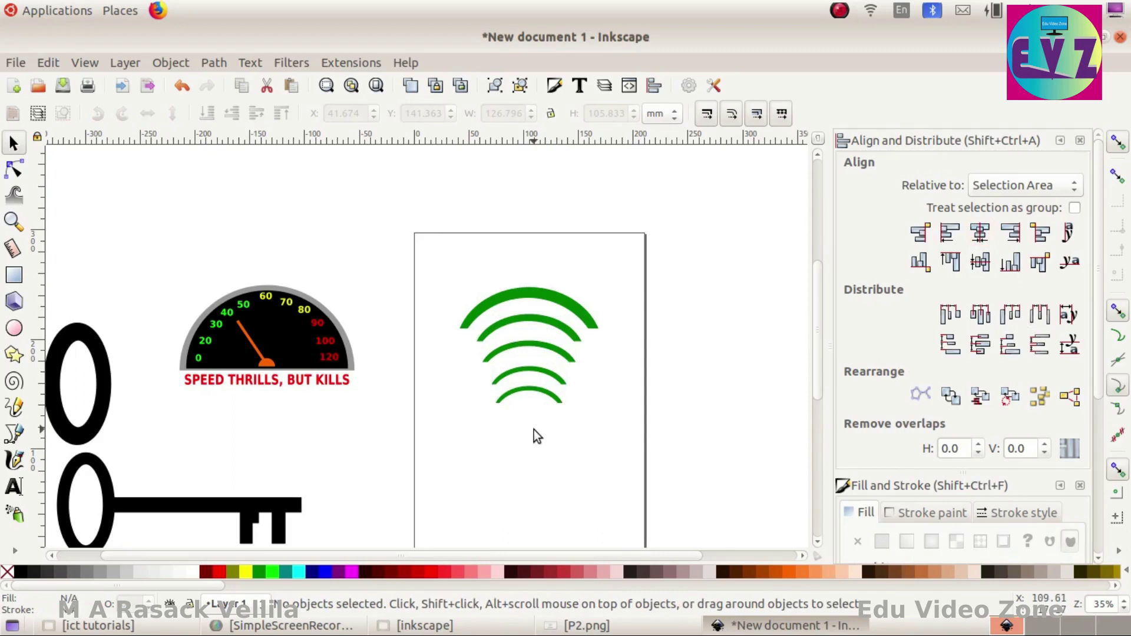
Compare the arches with P2.png and narrow the whole set to about 103 mm wide.
{"action": "scroll", "coordinate": [534, 429], "scroll_direction": "down", "scroll_amount": 2, "text": "ctrl"}
{"action": "scroll", "coordinate": [535, 433], "scroll_direction": "up", "scroll_amount": 2, "text": "ctrl"}
{"action": "scroll", "coordinate": [537, 428], "scroll_direction": "up", "scroll_amount": 1, "text": "ctrl"}
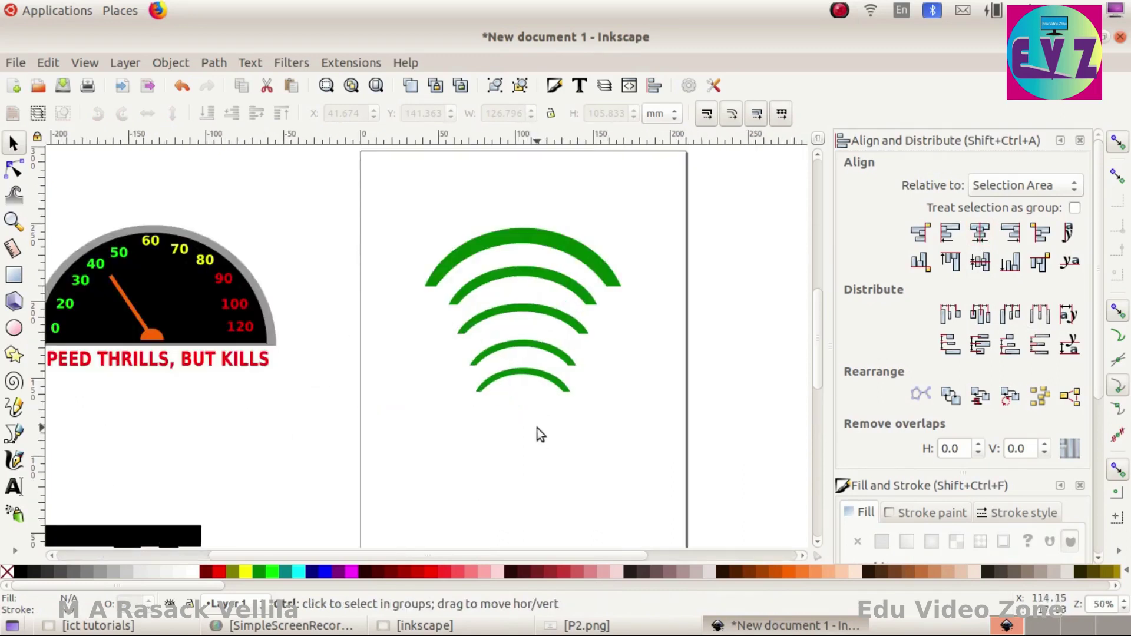
{"action": "left_click", "coordinate": [647, 632]}
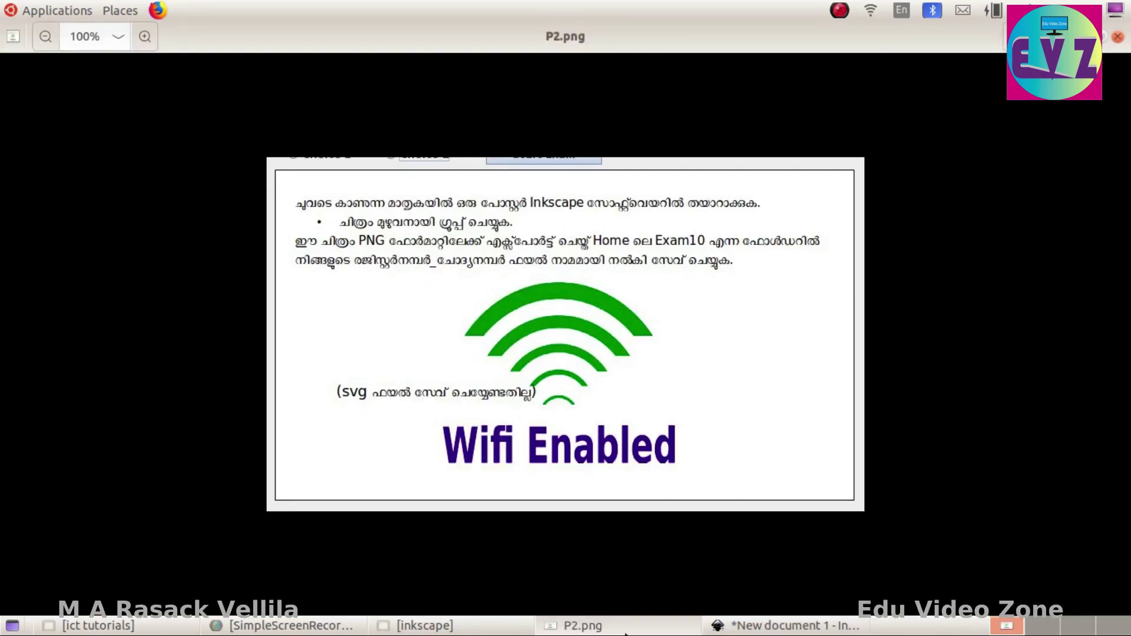
{"action": "left_click", "coordinate": [625, 634]}
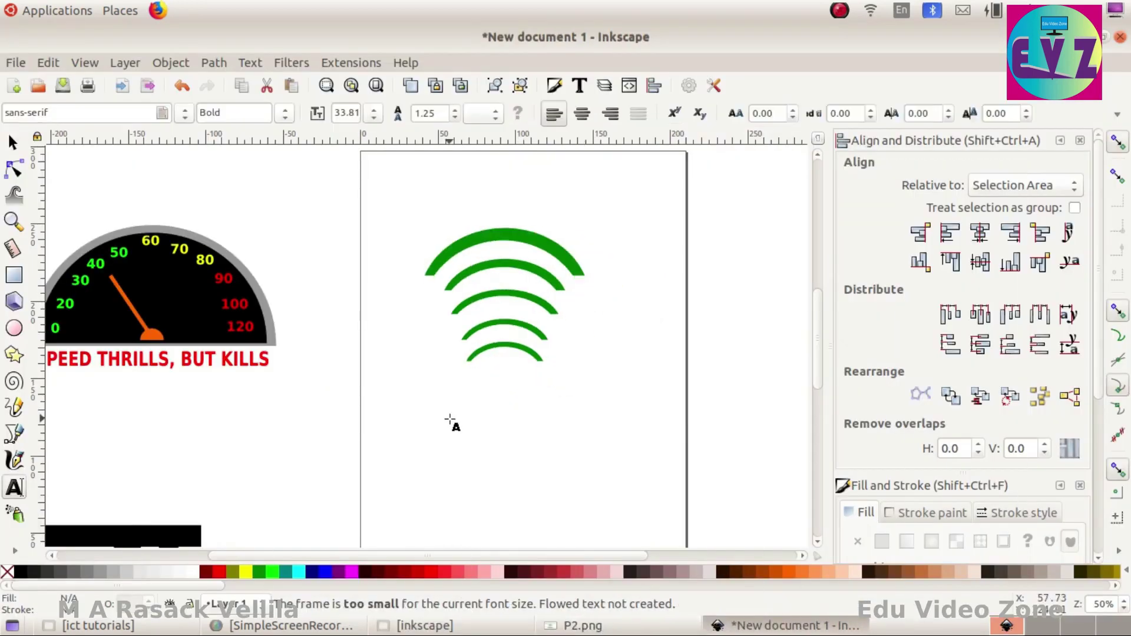
Add the flowed text "Wifi Enabled" in sans-serif, size 30, below the arches.
{"action": "left_click_drag", "start_coordinate": [448, 409], "coordinate": [489, 459]}
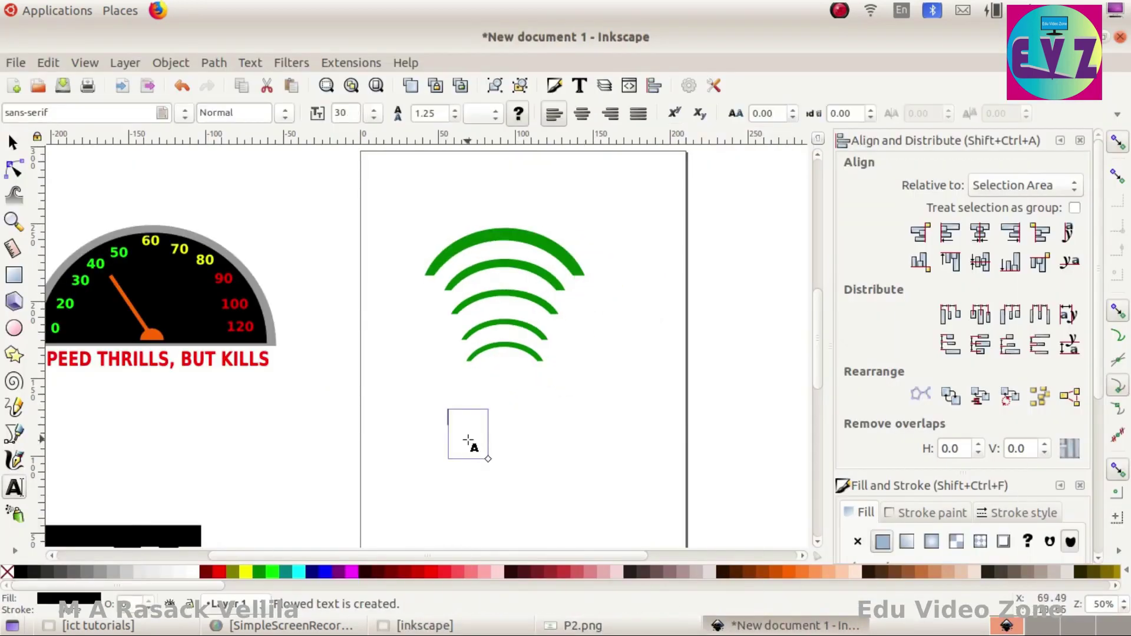
{"action": "type", "text": "Wifi"}
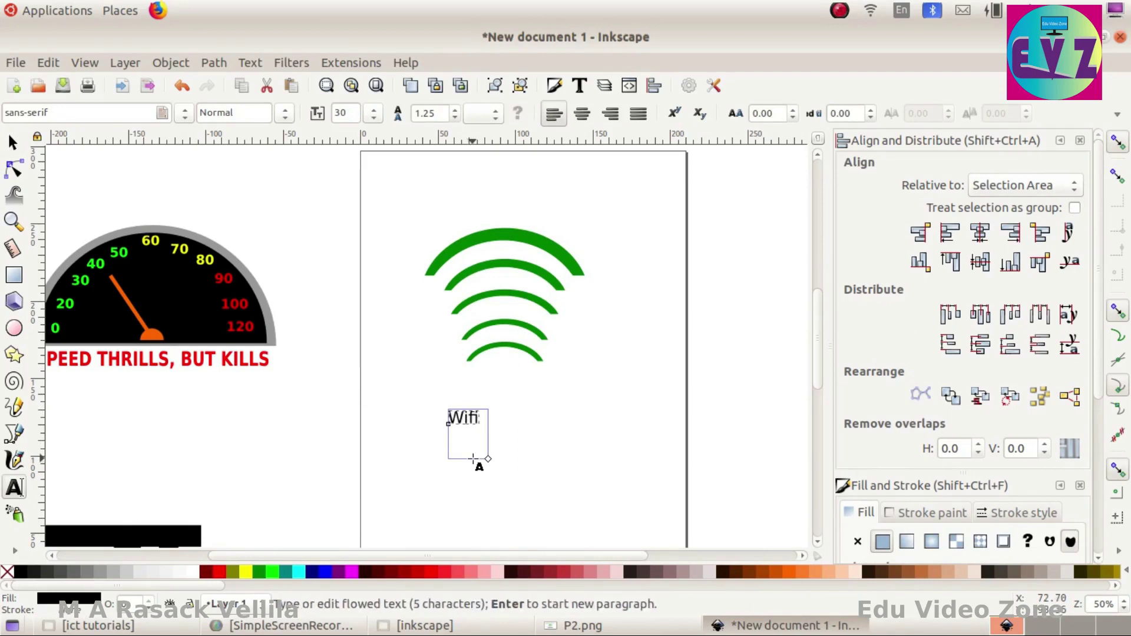
{"action": "type", "text": " Enabled"}
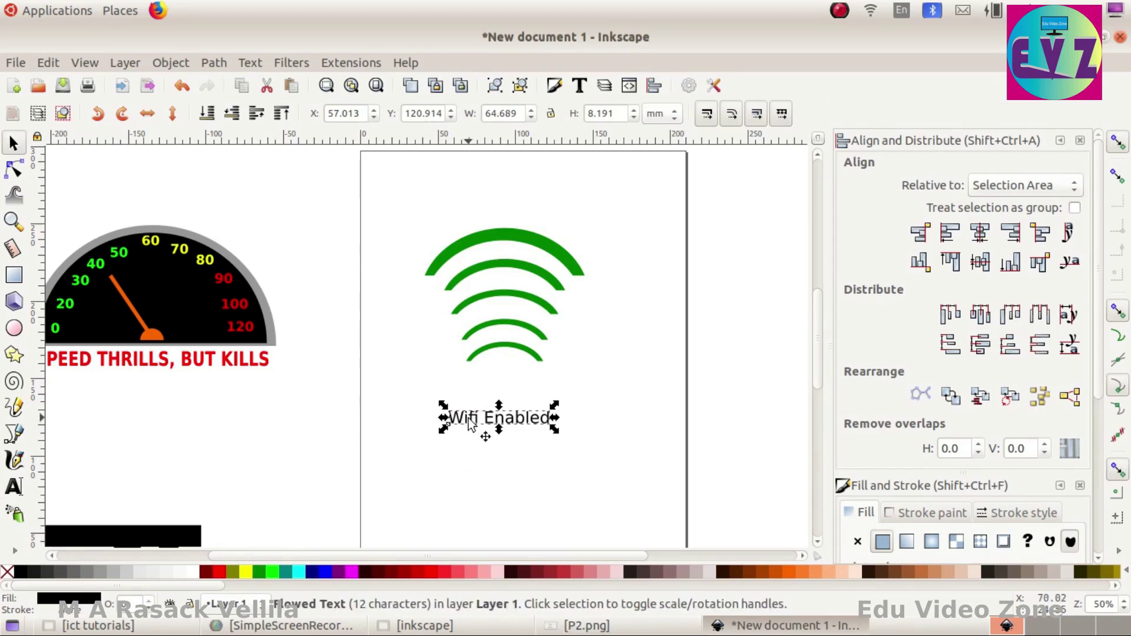
Color the "Wifi Enabled" text navy and set its style to Bold.
{"action": "left_click", "coordinate": [470, 423]}
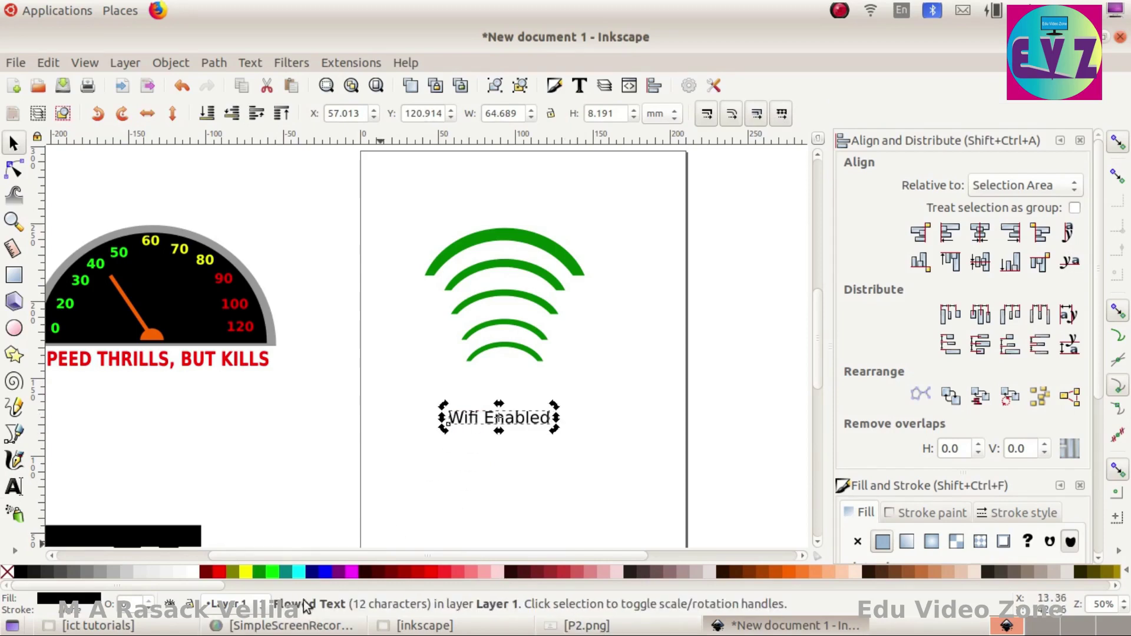
{"action": "left_click", "coordinate": [301, 572]}
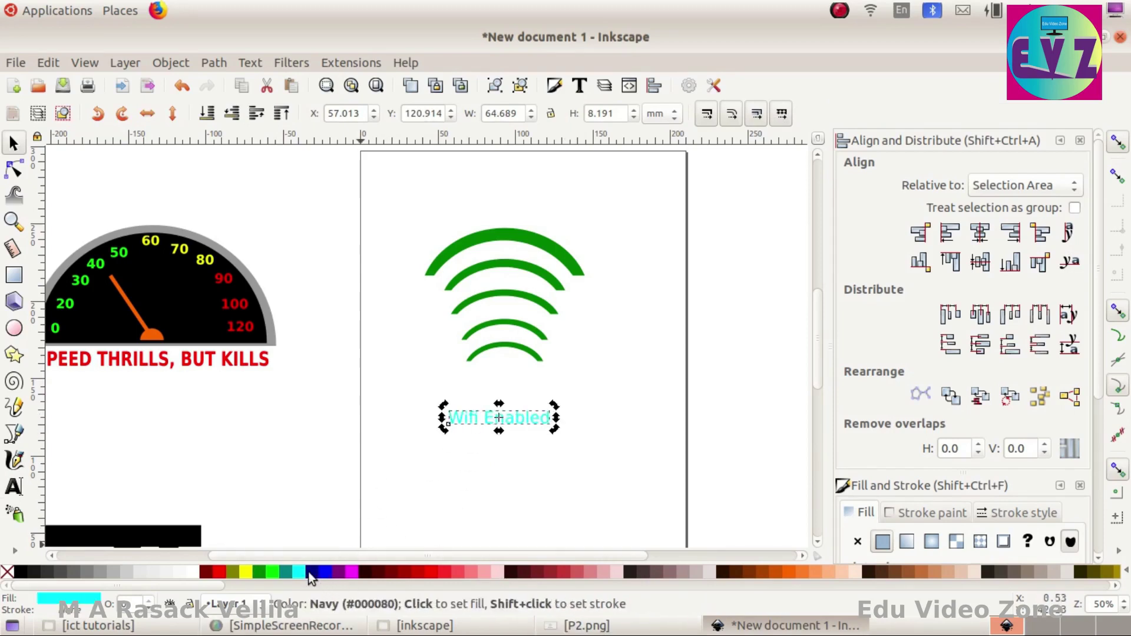
{"action": "left_click", "coordinate": [308, 571]}
{"action": "double_click", "coordinate": [473, 419]}
{"action": "key", "text": "ctrl+a"}
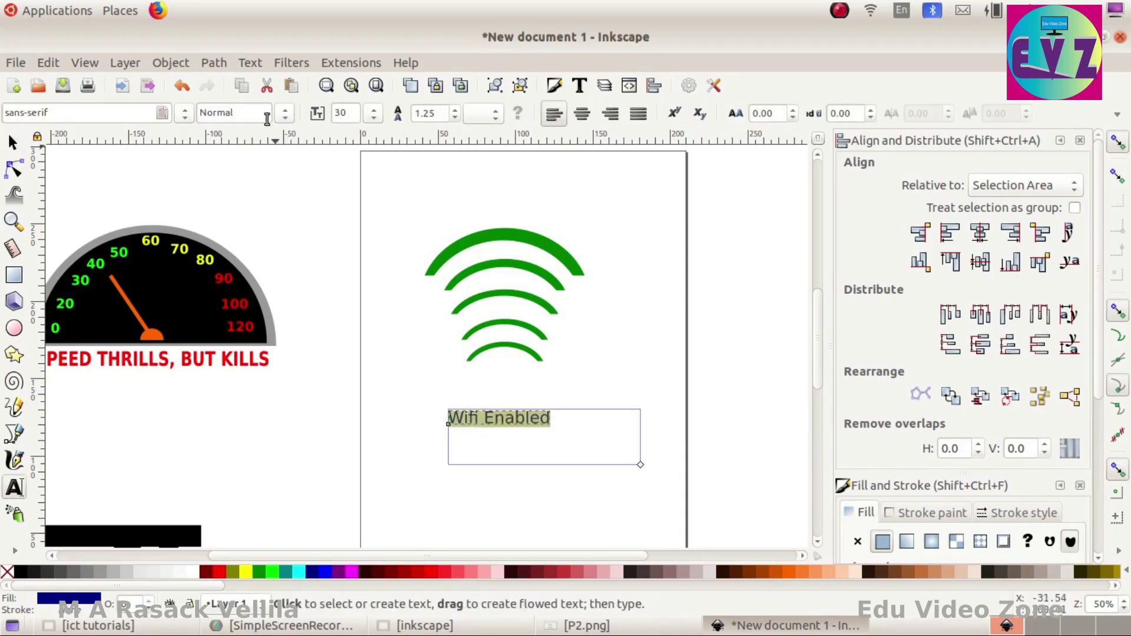
{"action": "left_click", "coordinate": [285, 114]}
{"action": "left_click", "coordinate": [232, 182]}
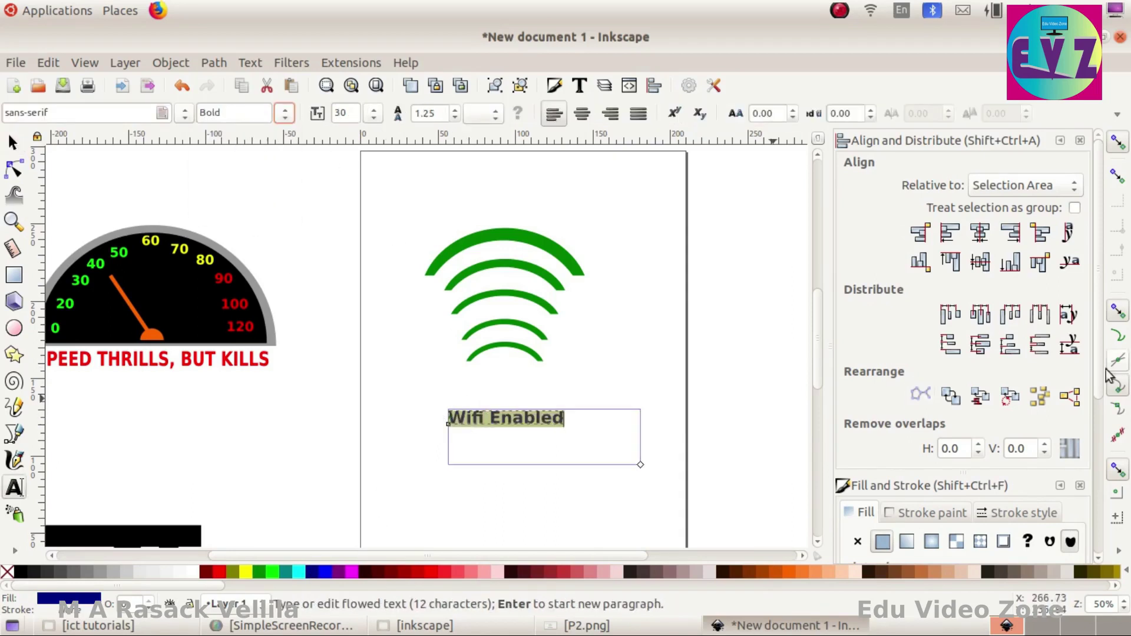
Move the "Wifi Enabled" text up so it sits centered just beneath the smallest arch.
{"action": "left_click", "coordinate": [13, 143]}
{"action": "left_click_drag", "start_coordinate": [525, 419], "coordinate": [519, 389]}
{"action": "left_click", "coordinate": [518, 443]}
{"action": "scroll", "coordinate": [443, 343], "scroll_direction": "down", "scroll_amount": 1}
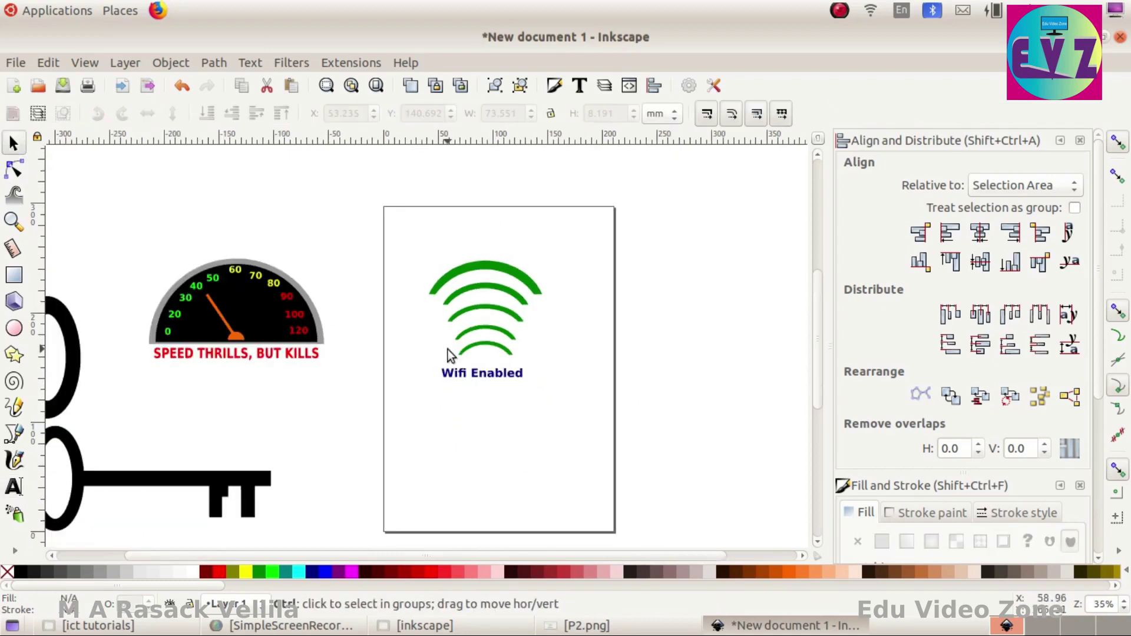
Group the five arches with the text and move the group off the page to its right.
{"action": "left_click_drag", "start_coordinate": [374, 226], "coordinate": [612, 500]}
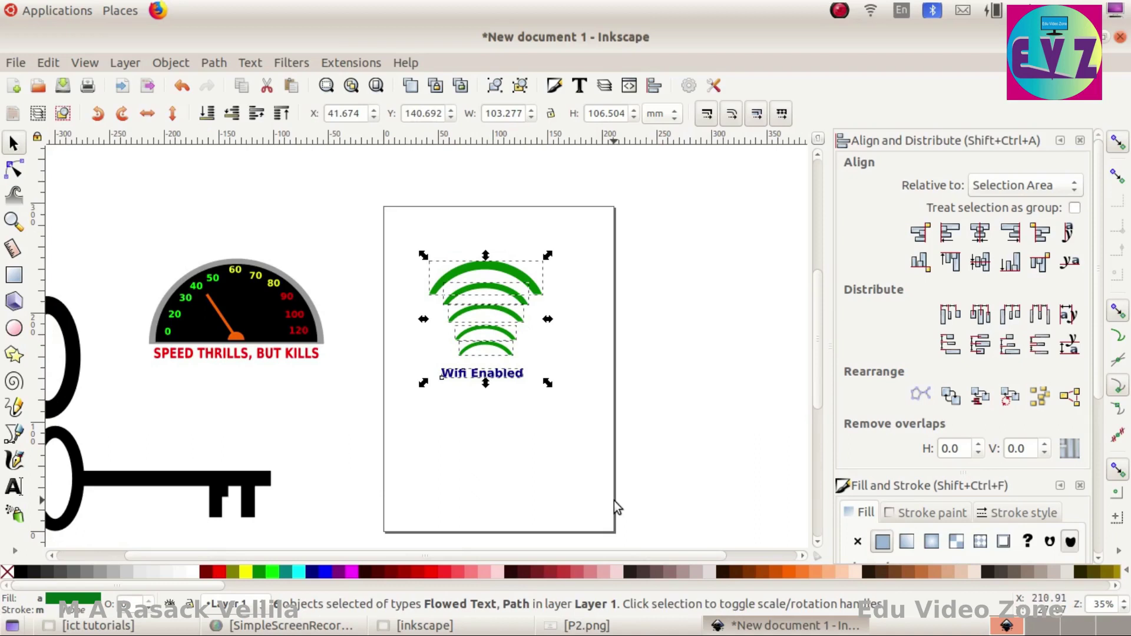
{"action": "left_click", "coordinate": [403, 246]}
{"action": "left_click_drag", "start_coordinate": [403, 246], "coordinate": [580, 426]}
{"action": "key", "text": "ctrl+g"}
{"action": "left_click_drag", "start_coordinate": [517, 335], "coordinate": [738, 283]}
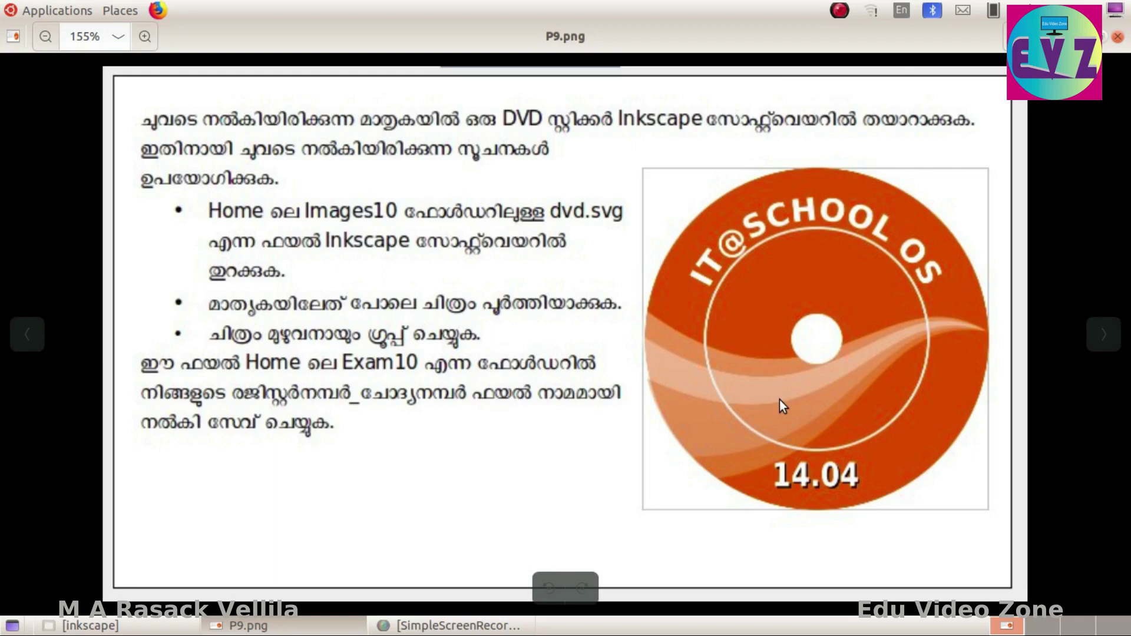
Launch Inkscape Vector Graphics Editor for the DVD sticker task shown in P9.png.
{"action": "left_click", "coordinate": [64, 13]}
{"action": "mouse_move", "coordinate": [84, 136]}
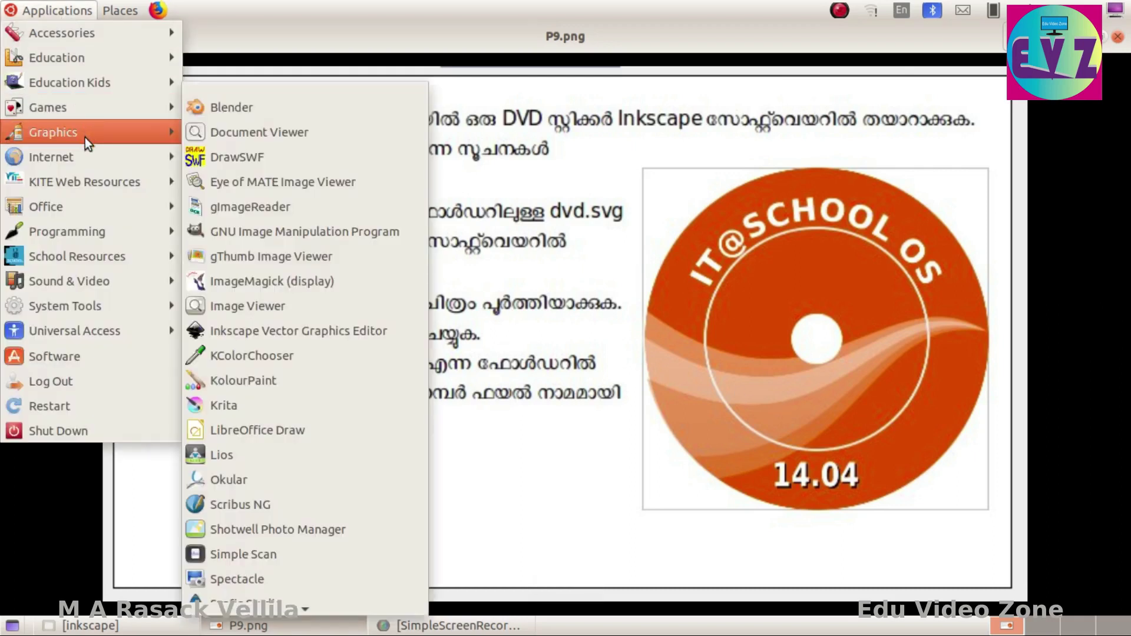
{"action": "left_click", "coordinate": [281, 335]}
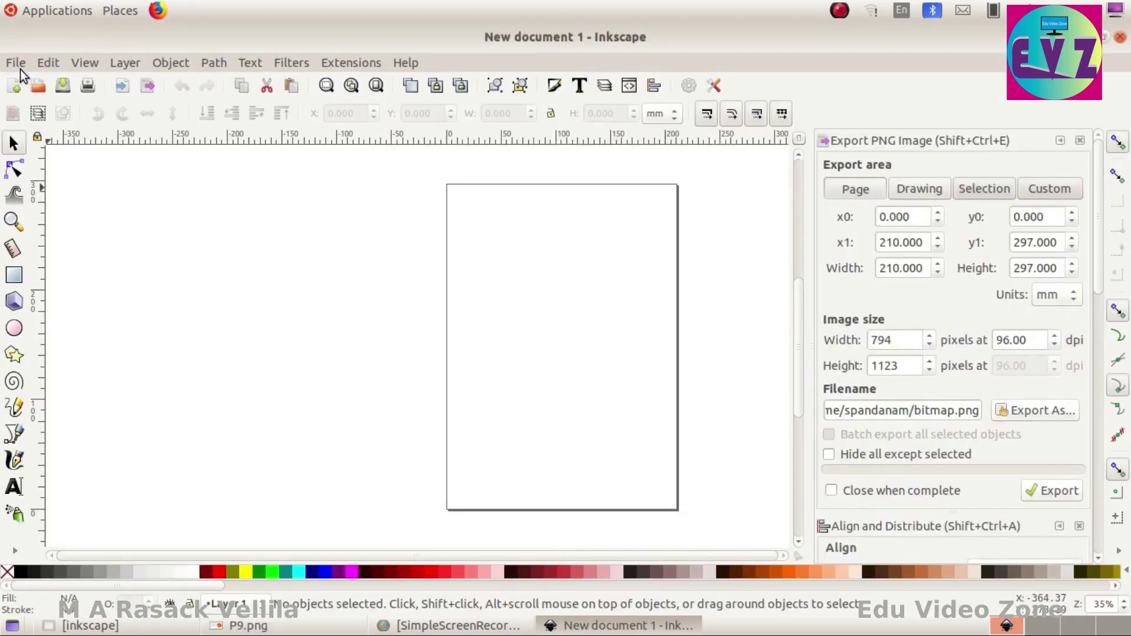
Open dvd.svg from the Images10 folder in the home directory.
{"action": "left_click", "coordinate": [18, 64]}
{"action": "left_click", "coordinate": [32, 124]}
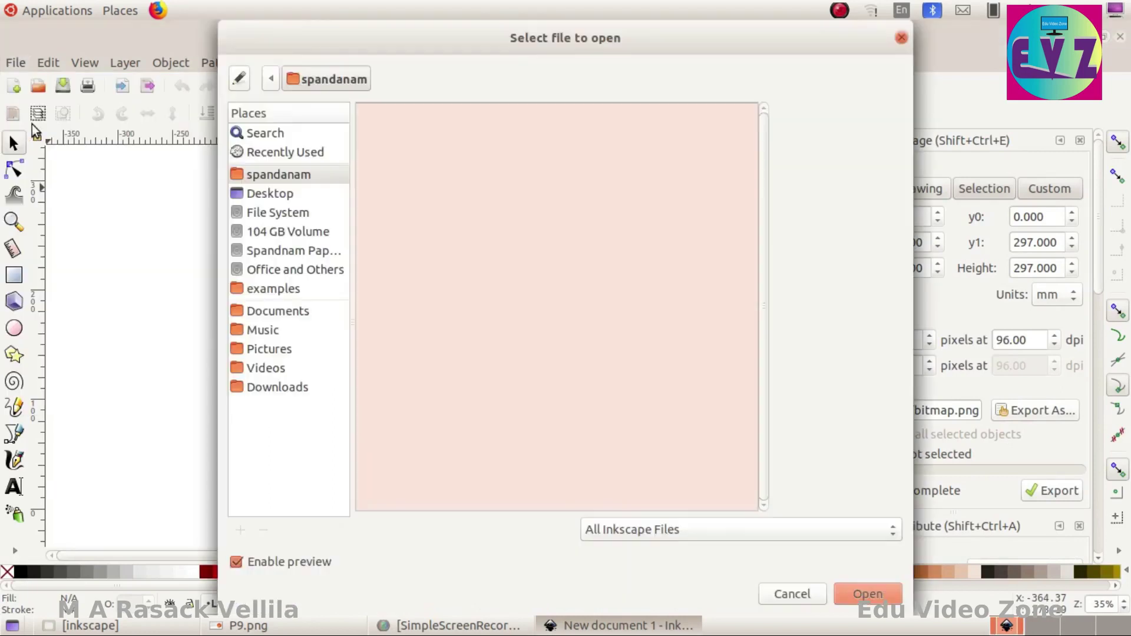
{"action": "left_click", "coordinate": [253, 176]}
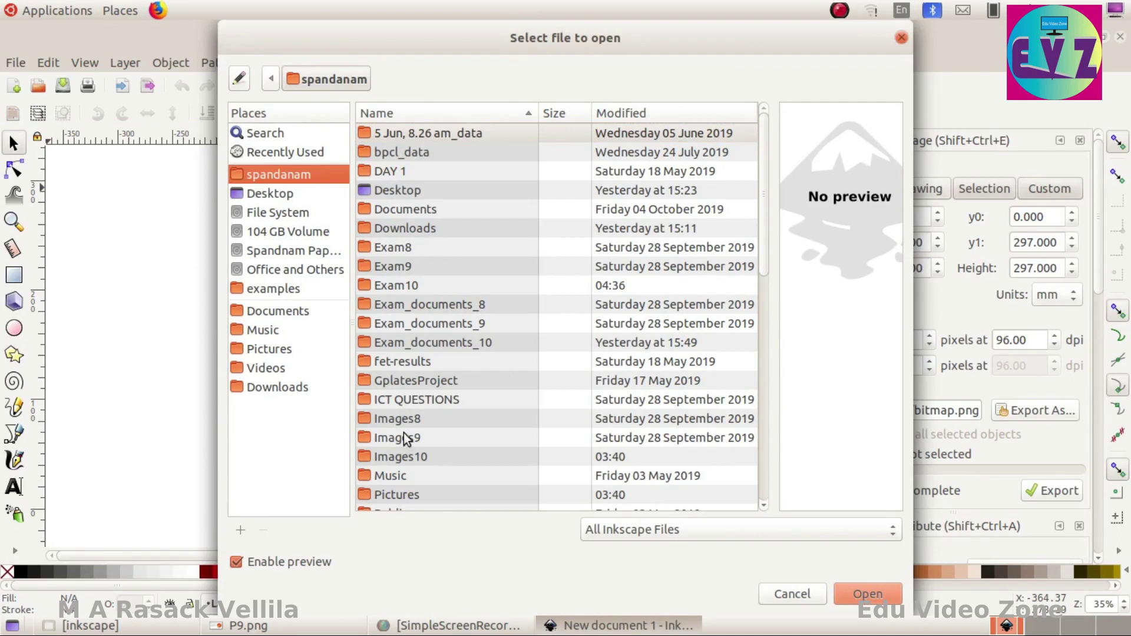
{"action": "double_click", "coordinate": [404, 459]}
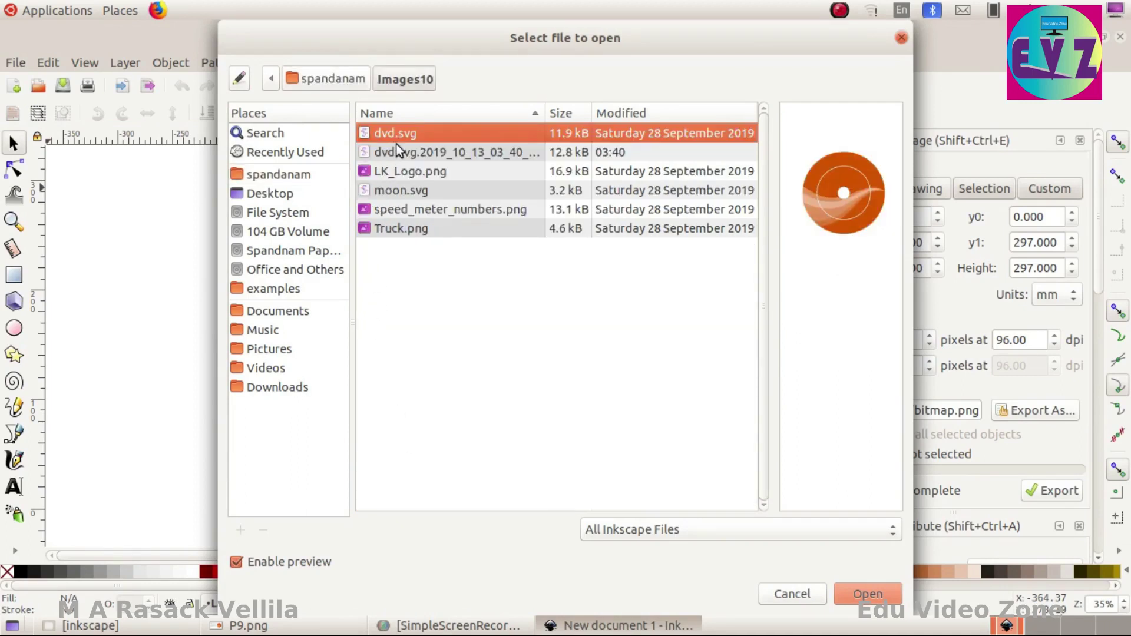
{"action": "left_click", "coordinate": [863, 600]}
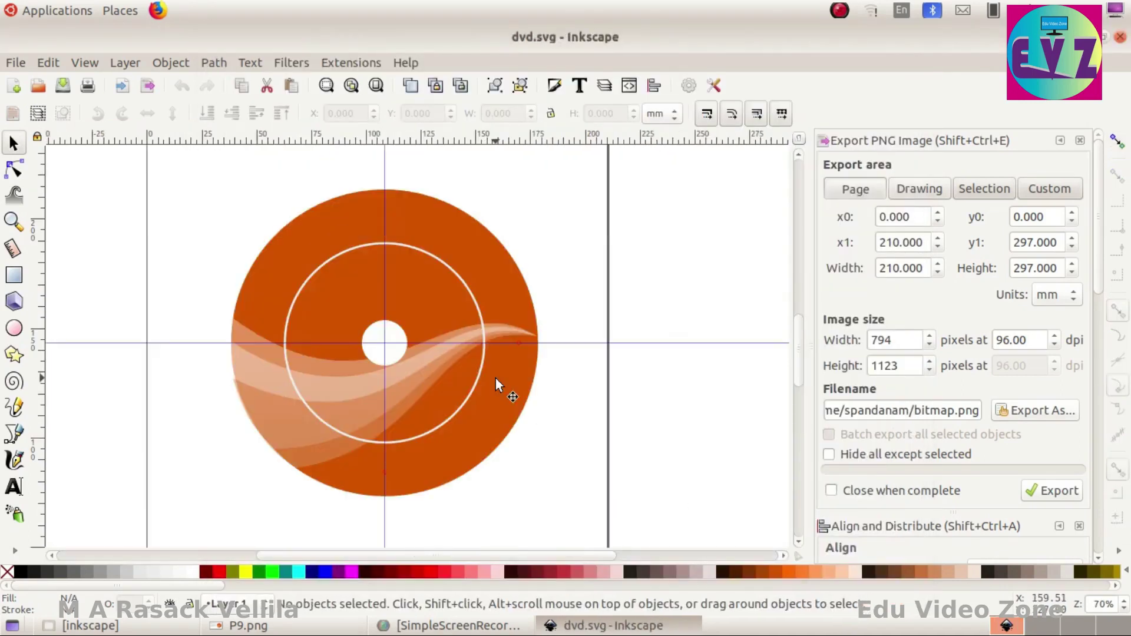
Check the sticker design in P9.png and inspect whether the disc artwork in dvd.svg is a single object.
{"action": "key", "text": "alt+Tab"}
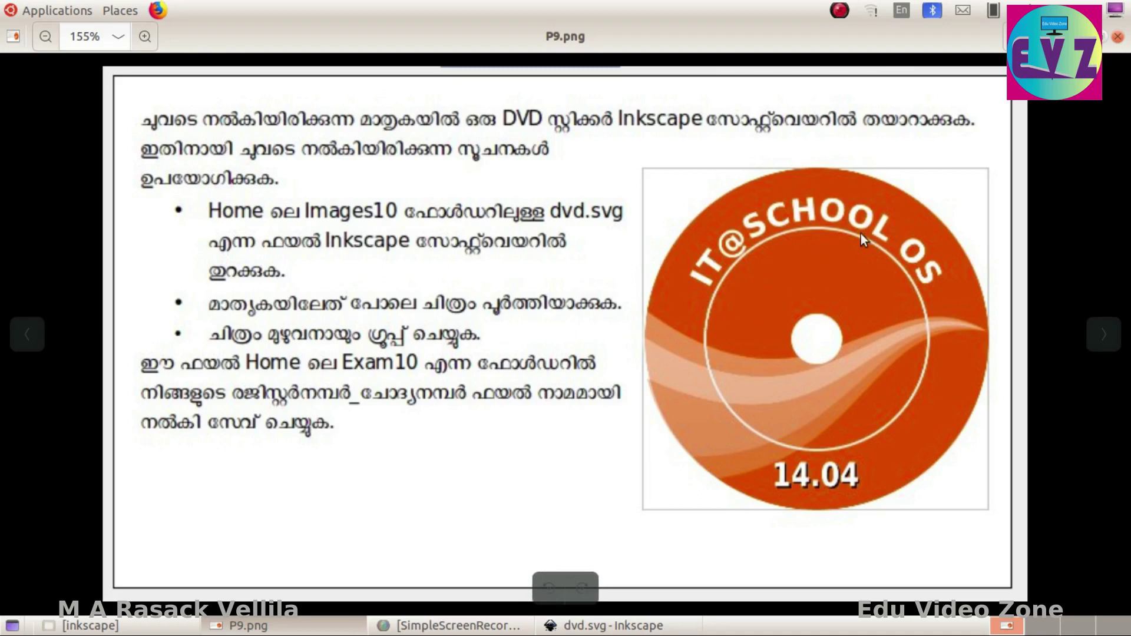
{"action": "key", "text": "alt+Tab"}
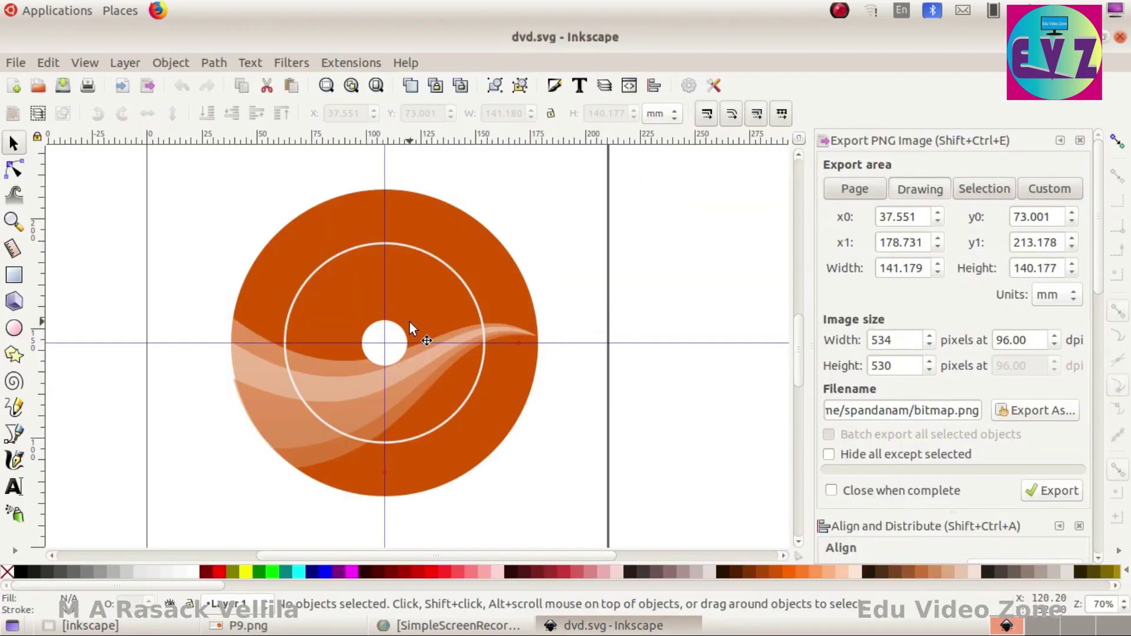
{"action": "left_click", "coordinate": [348, 265]}
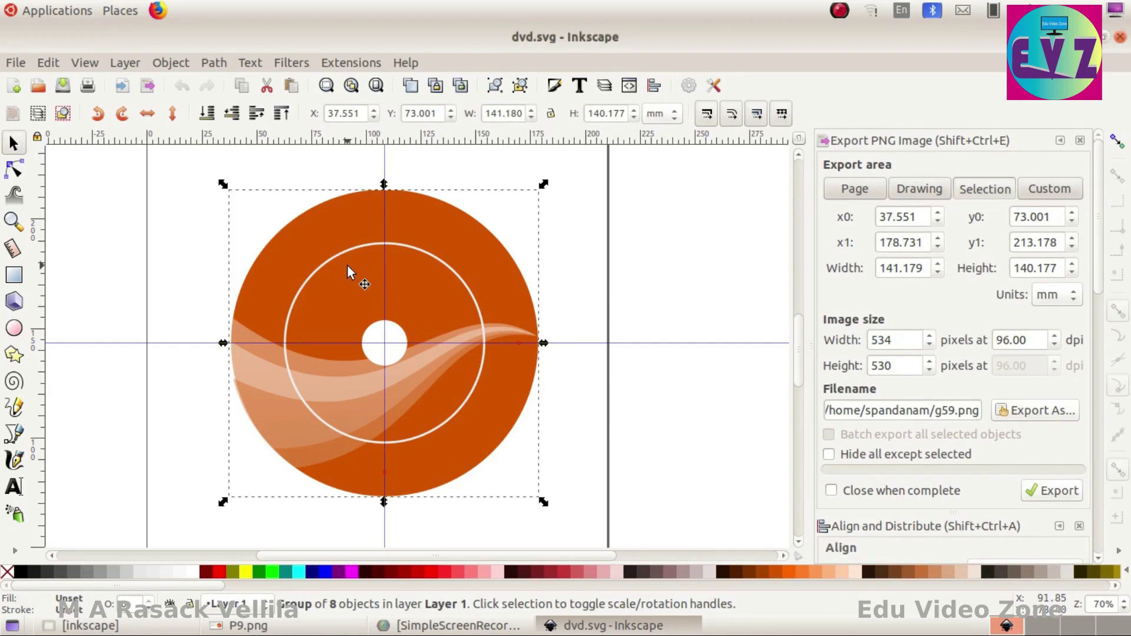
{"action": "left_click", "coordinate": [169, 298]}
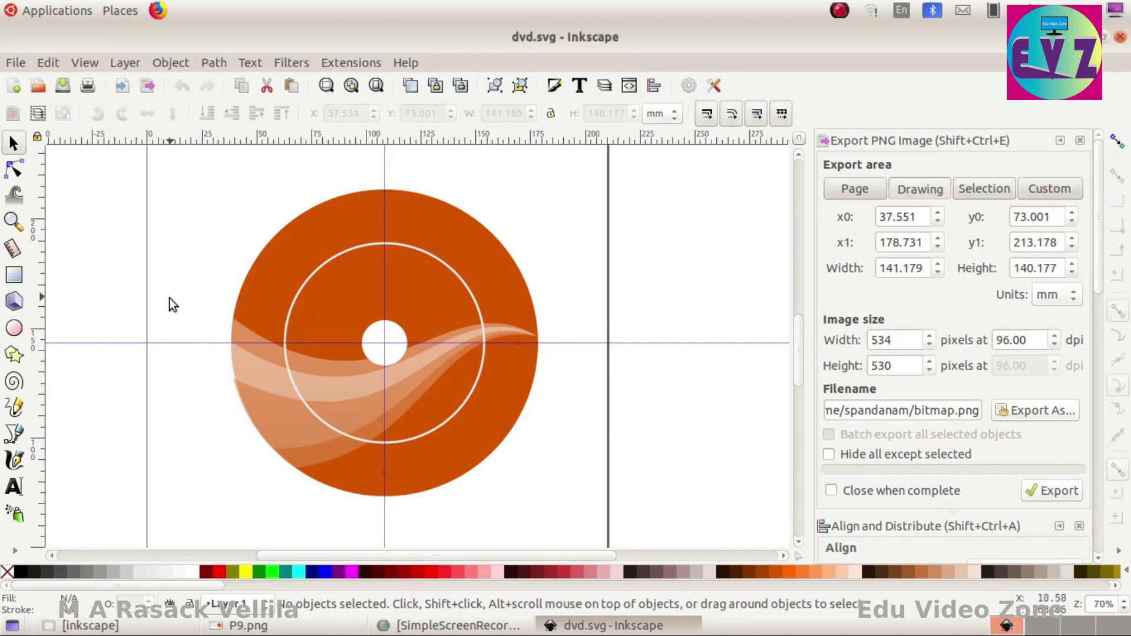
Draw an ellipse about 95 by 92 mm over the disc's white ring, with no fill and a black stroke.
{"action": "left_click", "coordinate": [15, 328]}
{"action": "left_click_drag", "start_coordinate": [297, 259], "coordinate": [505, 458]}
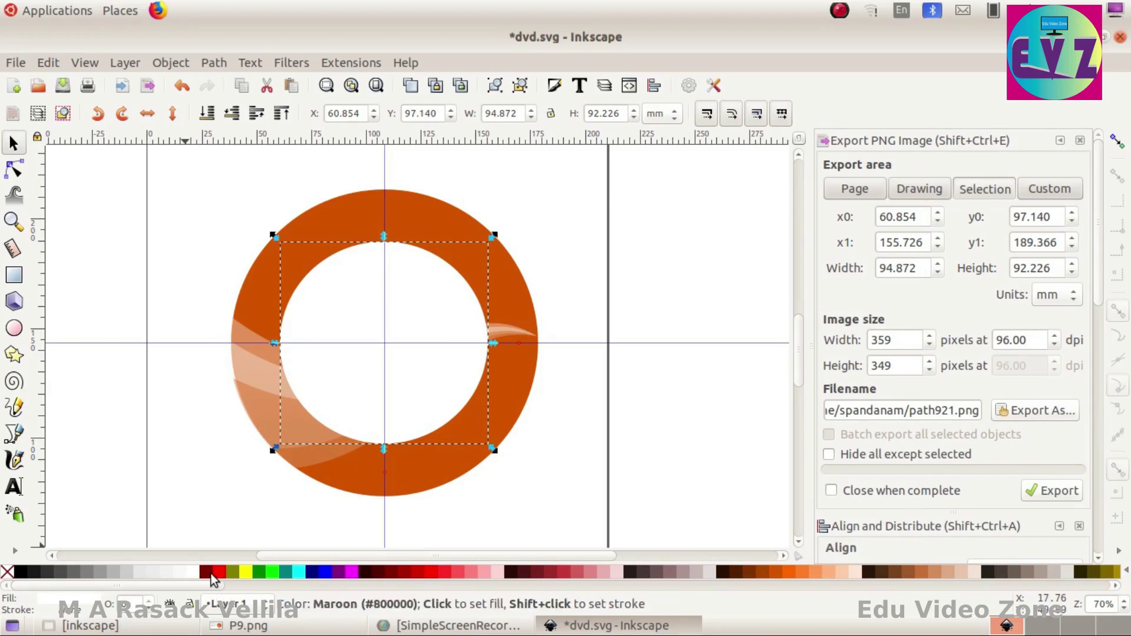
{"action": "left_click", "coordinate": [208, 573]}
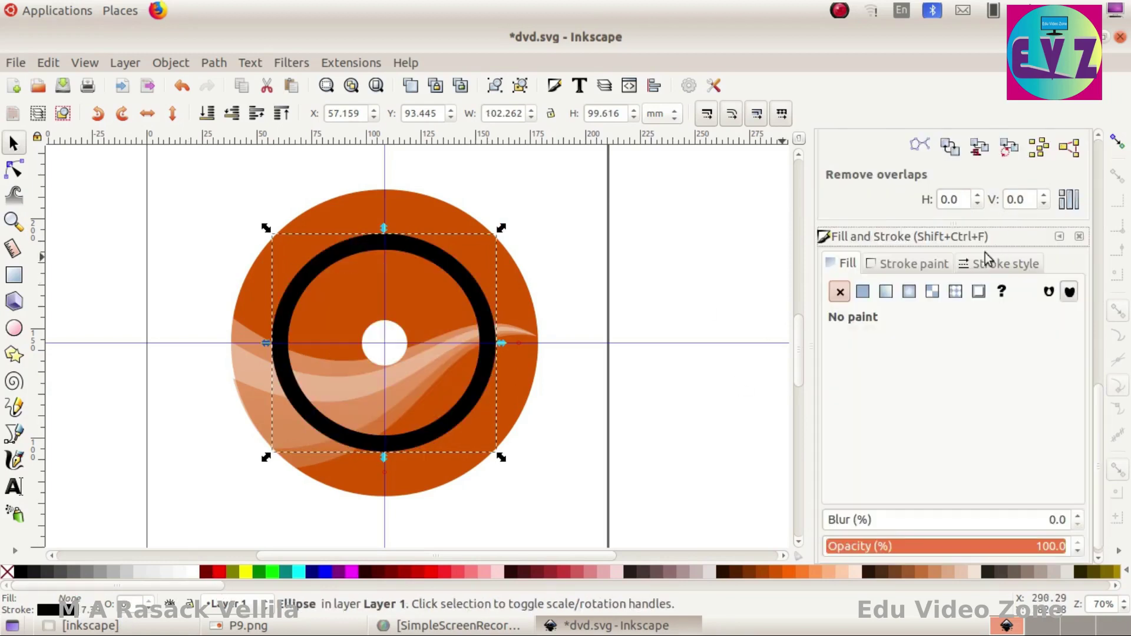
Set the ellipse's stroke width to 1 mm.
{"action": "left_click", "coordinate": [1031, 265]}
{"action": "left_click", "coordinate": [971, 298]}
{"action": "left_click", "coordinate": [968, 288]}
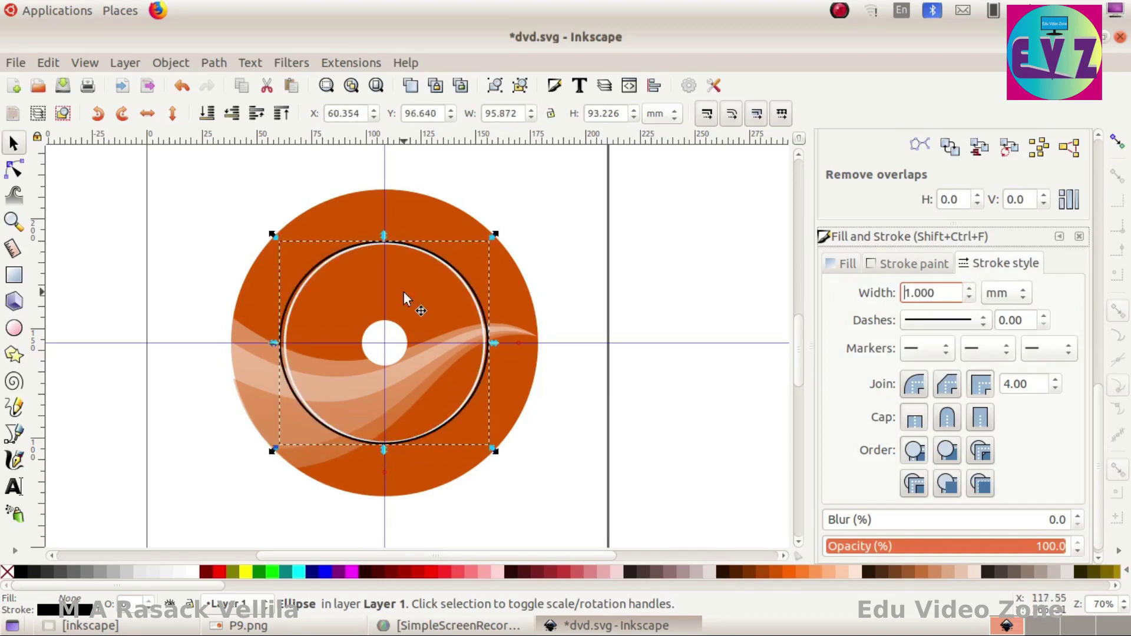
Narrow the black ellipse to about 94 mm wide by pulling in its left edge to match the white ring, and deselect it.
{"action": "scroll", "coordinate": [289, 419], "scroll_direction": "up", "scroll_amount": 3}
{"action": "scroll", "coordinate": [285, 404], "scroll_direction": "down", "scroll_amount": 2}
{"action": "scroll", "coordinate": [282, 369], "scroll_direction": "up", "scroll_amount": 2}
{"action": "left_click_drag", "start_coordinate": [265, 310], "coordinate": [272, 313]}
{"action": "scroll", "coordinate": [283, 341], "scroll_direction": "down", "scroll_amount": 2}
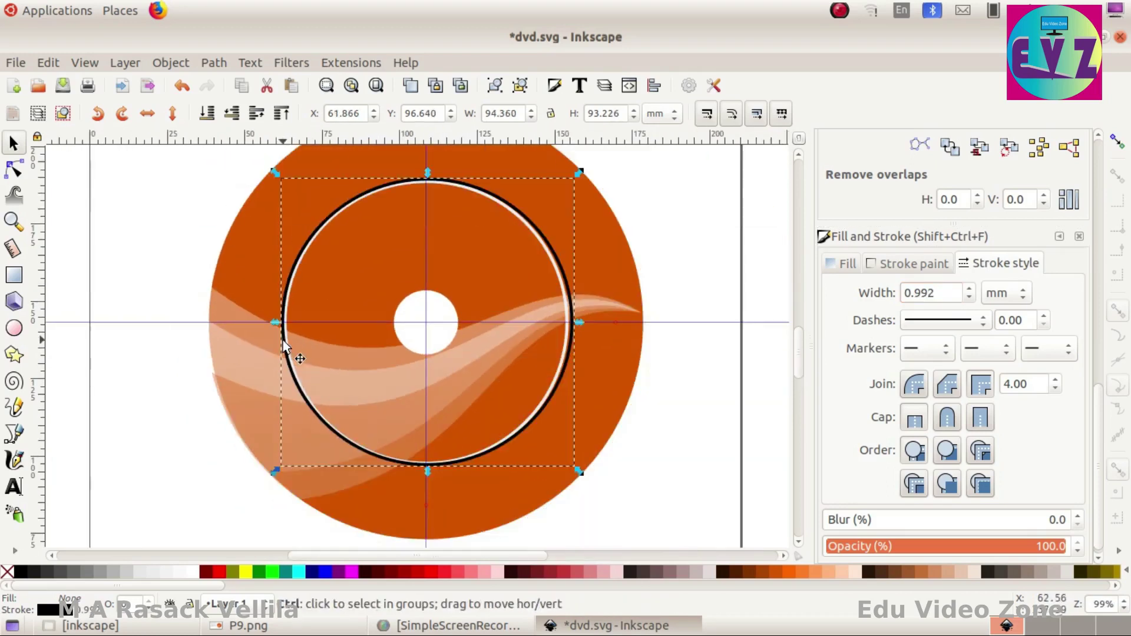
{"action": "left_click", "coordinate": [575, 255]}
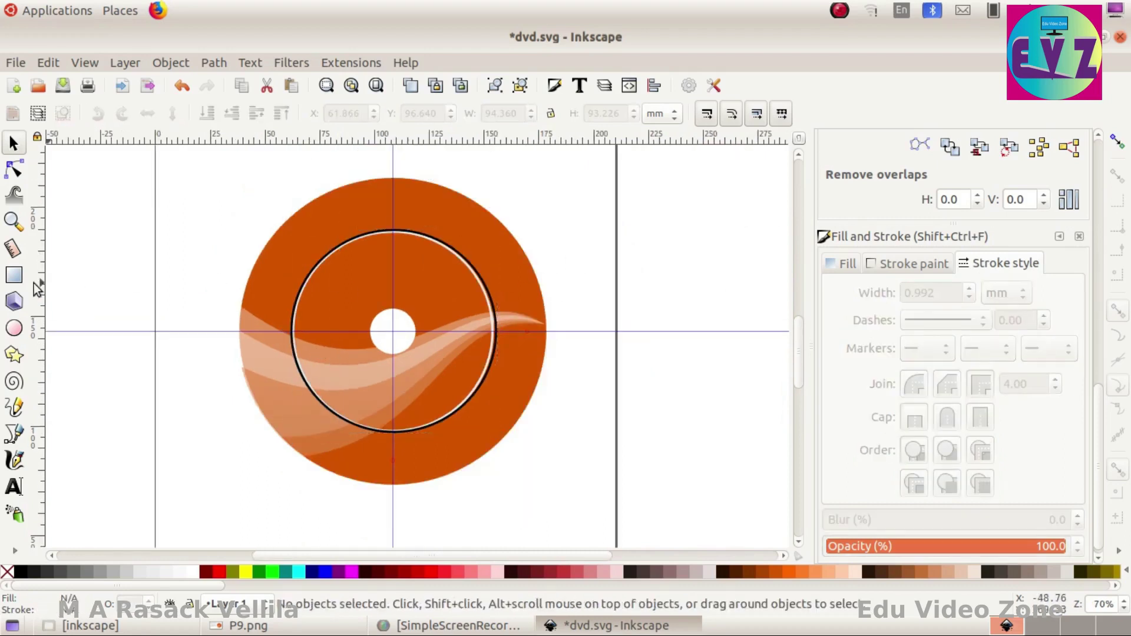
Add the text "IT @ SCHOOL OS" near the disc's lower edge and set its style to Bold.
{"action": "type", "text": "OS"}
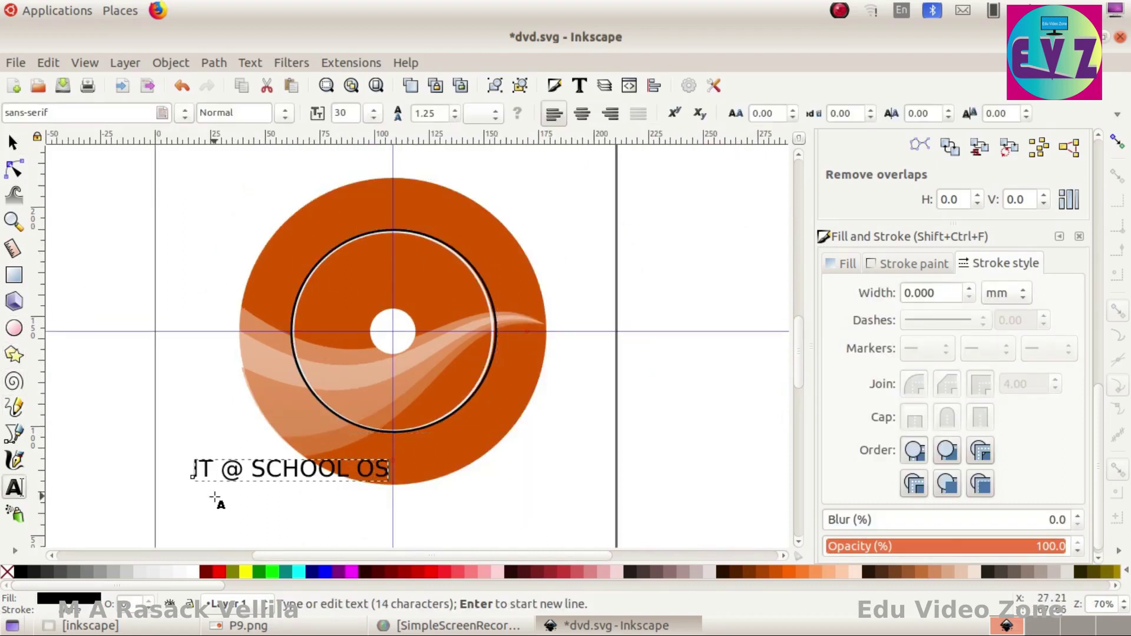
{"action": "left_click", "coordinate": [248, 629]}
{"action": "left_click", "coordinate": [249, 633]}
{"action": "key", "text": "ctrl+a"}
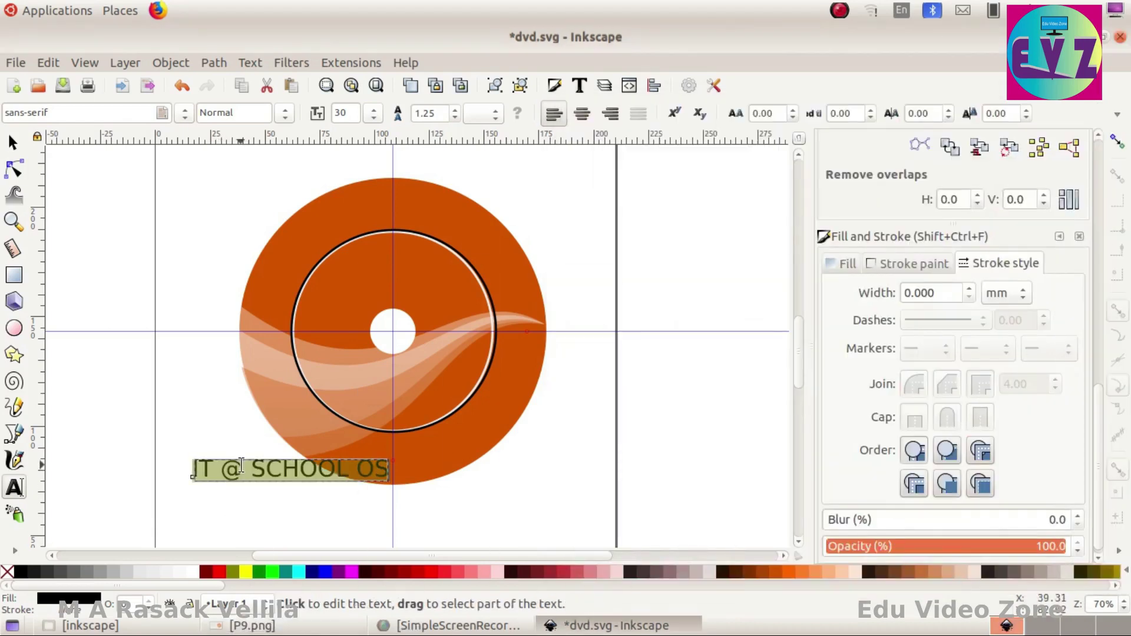
{"action": "left_click", "coordinate": [285, 115]}
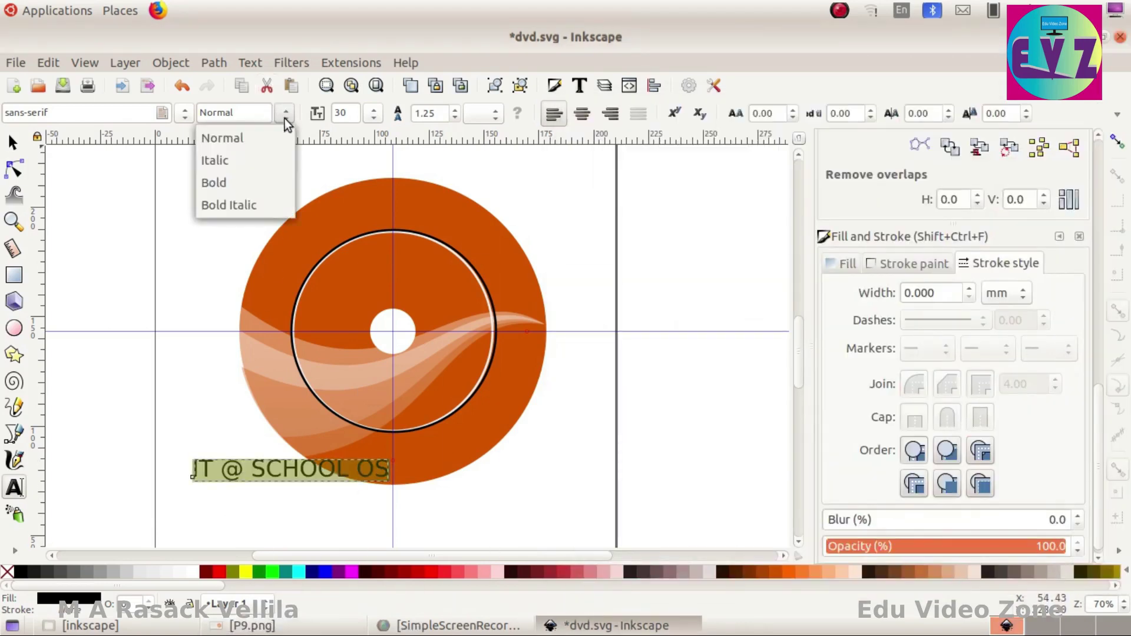
{"action": "left_click", "coordinate": [211, 178]}
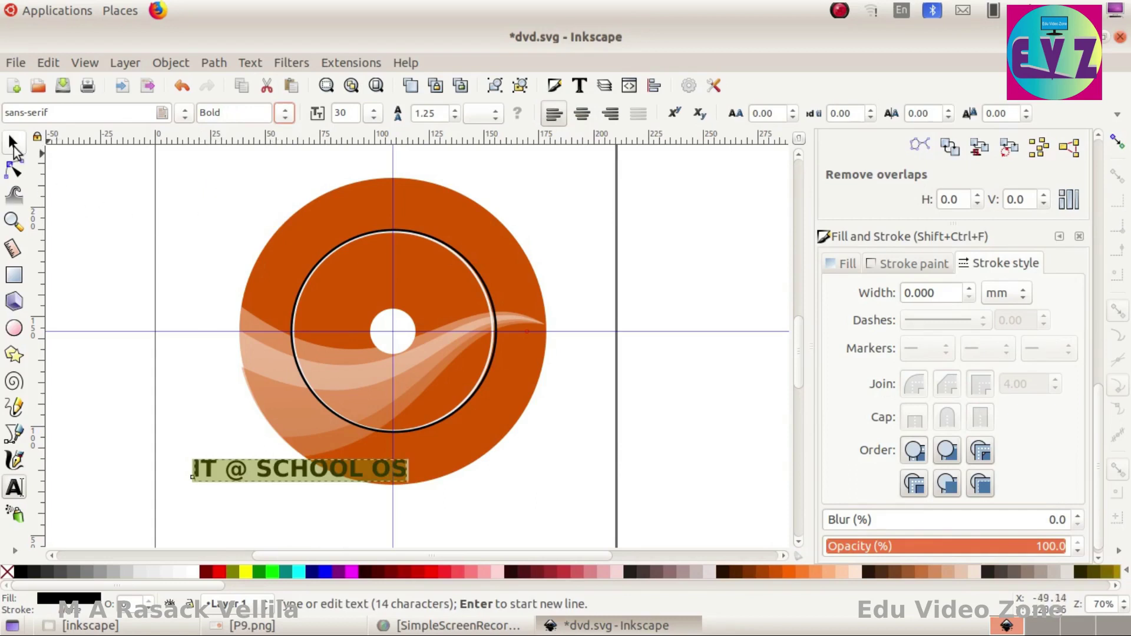
Move the "IT @ SCHOOL OS" text onto the disc just beneath the black ellipse and color it white.
{"action": "left_click", "coordinate": [13, 144]}
{"action": "left_click_drag", "start_coordinate": [347, 474], "coordinate": [388, 449]}
{"action": "left_click", "coordinate": [190, 573]}
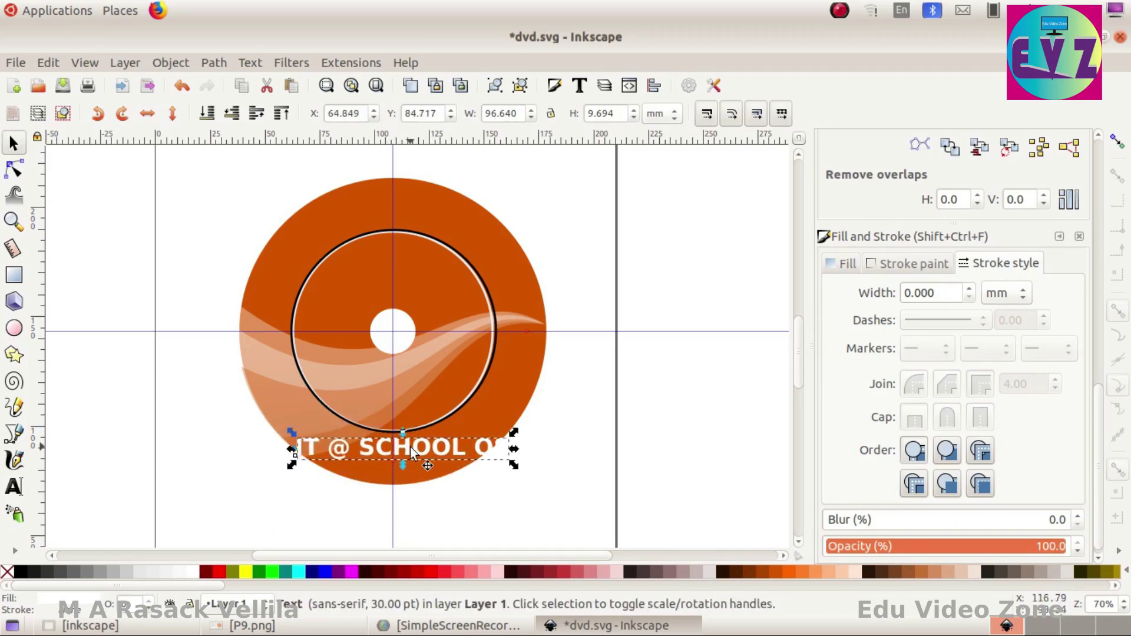
Put the "IT @ SCHOOL OS" text on the black ellipse as its path.
{"action": "left_click", "coordinate": [378, 230], "text": "shift"}
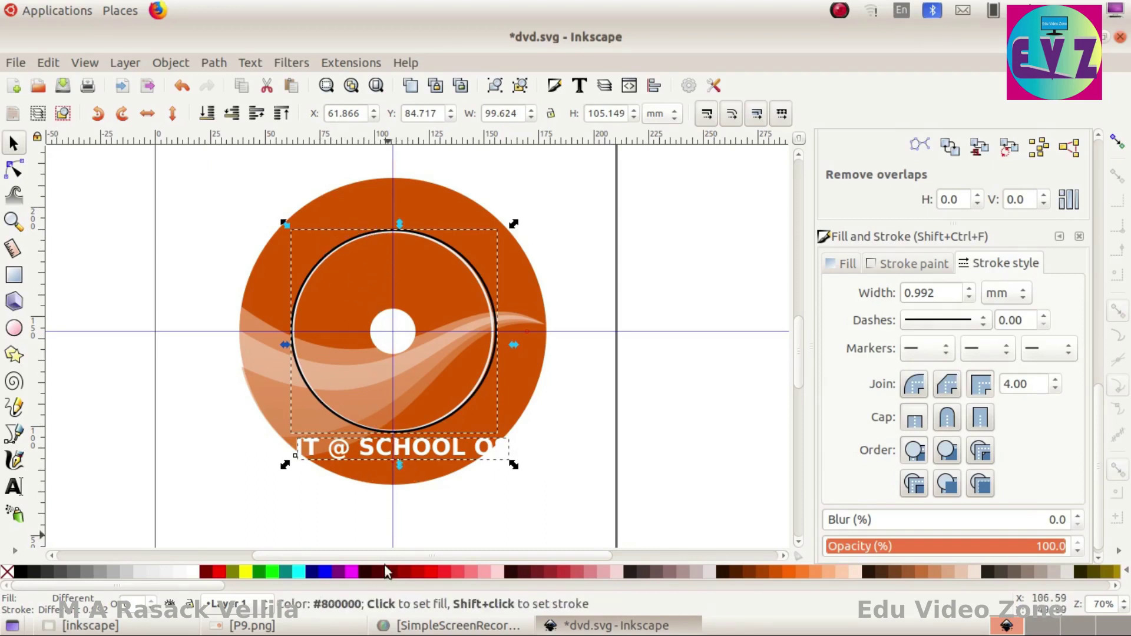
{"action": "left_click", "coordinate": [249, 64]}
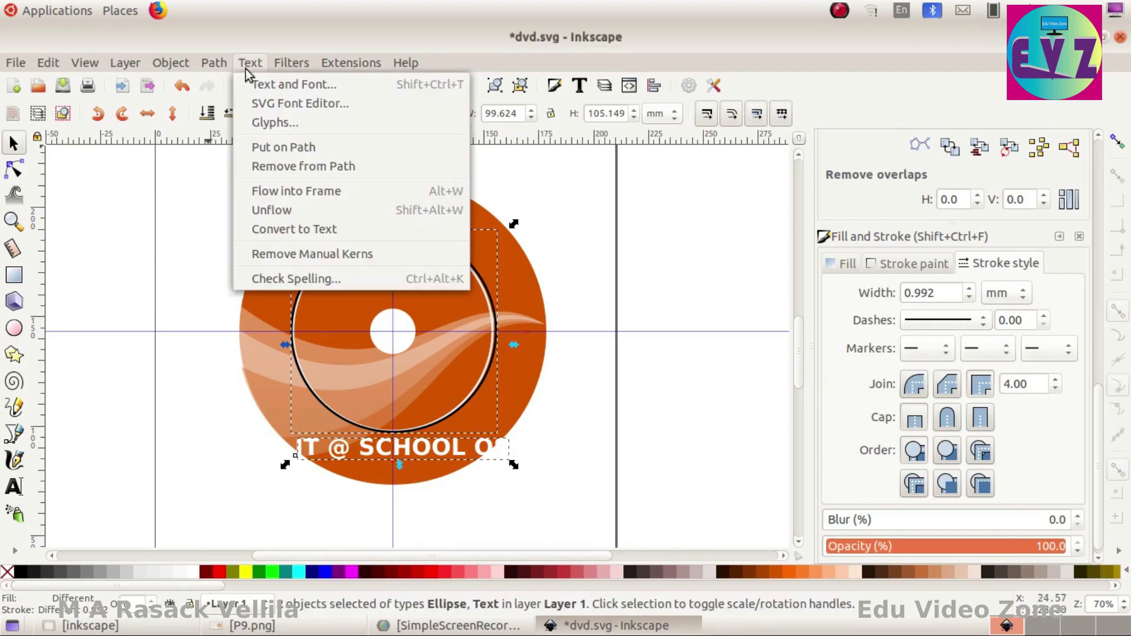
{"action": "left_click", "coordinate": [283, 149]}
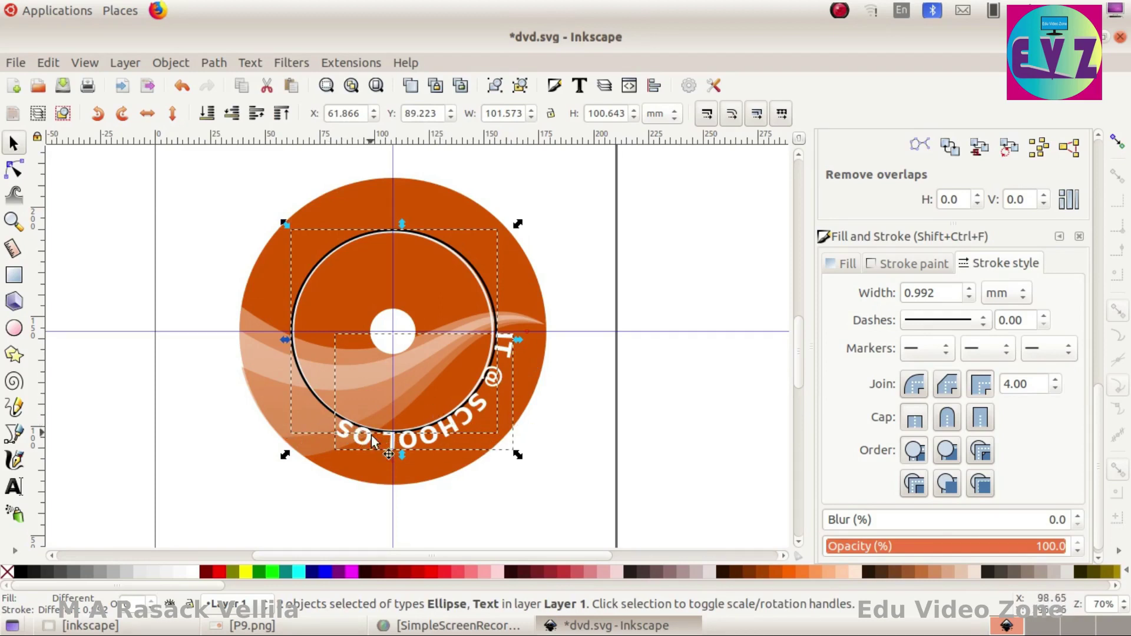
Duplicate the black ellipse and shrink the copy about its center to about 2 mm wide as a center marker.
{"action": "scroll", "coordinate": [375, 472], "scroll_direction": "up", "scroll_amount": 2}
{"action": "scroll", "coordinate": [382, 484], "scroll_direction": "down", "scroll_amount": 2}
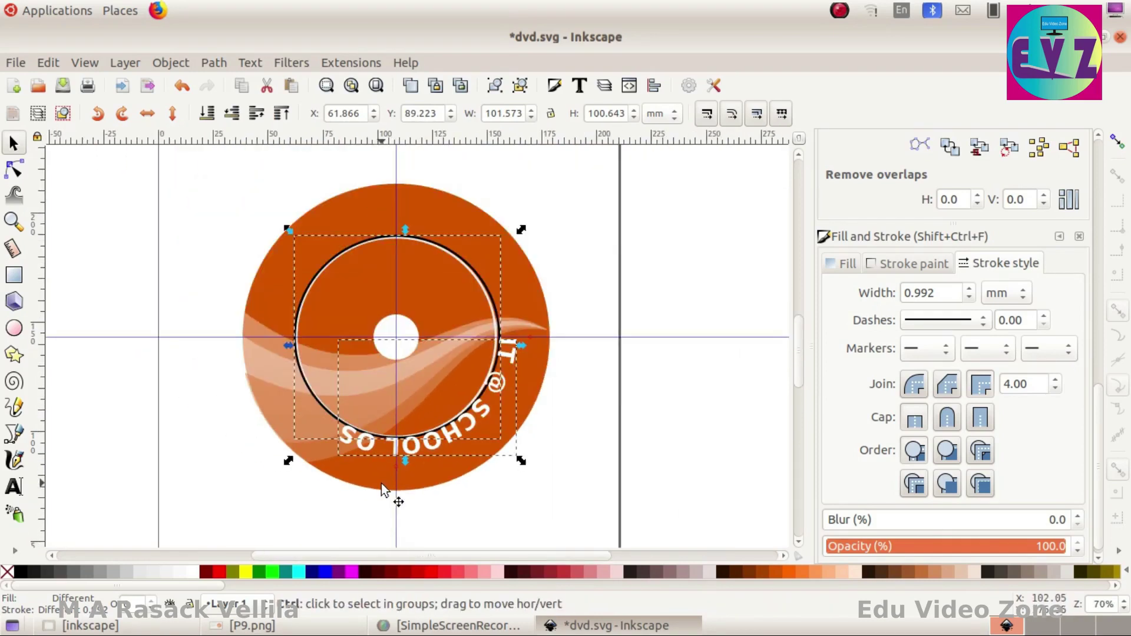
{"action": "scroll", "coordinate": [381, 484], "scroll_direction": "up", "scroll_amount": 1}
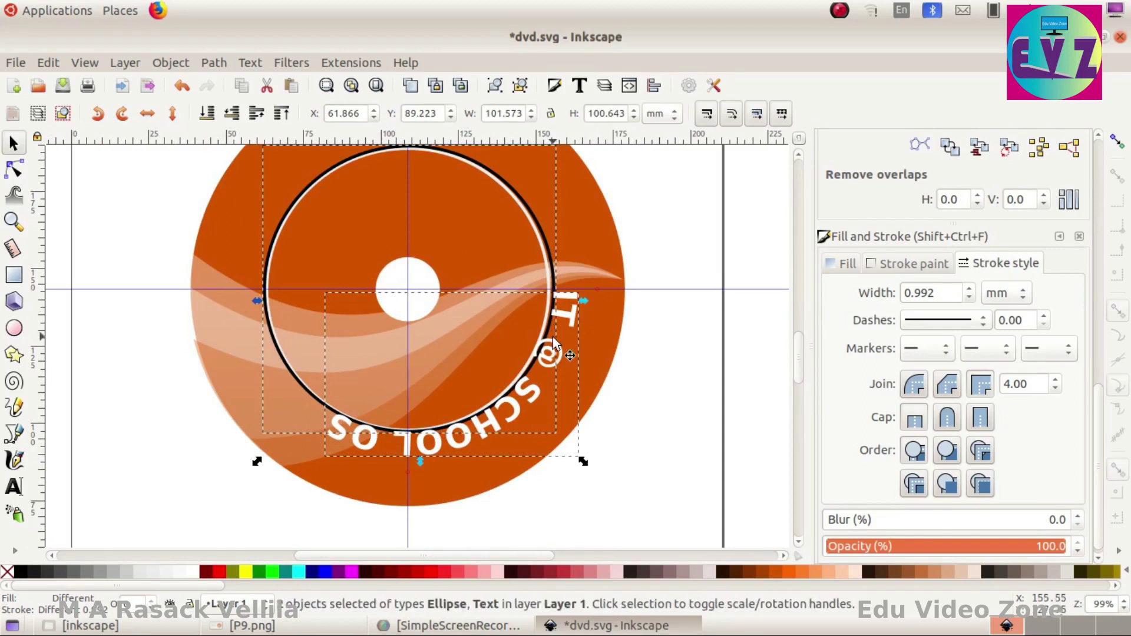
{"action": "scroll", "coordinate": [507, 430], "scroll_direction": "down", "scroll_amount": 1}
{"action": "scroll", "coordinate": [490, 415], "scroll_direction": "up", "scroll_amount": 2}
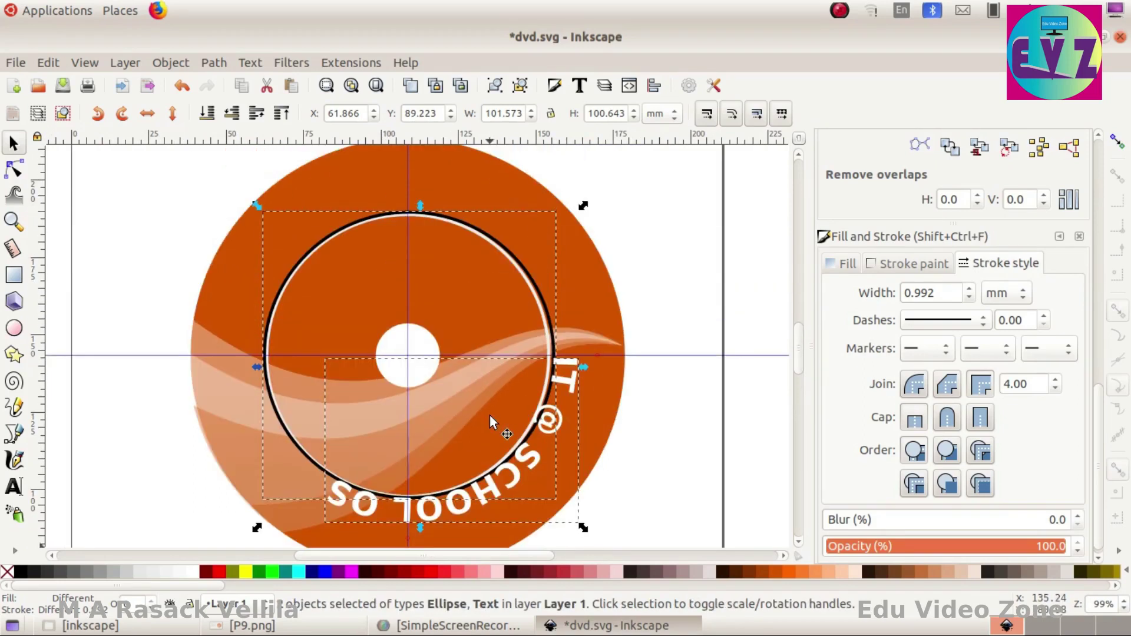
{"action": "left_click", "coordinate": [633, 259]}
{"action": "left_click", "coordinate": [470, 228]}
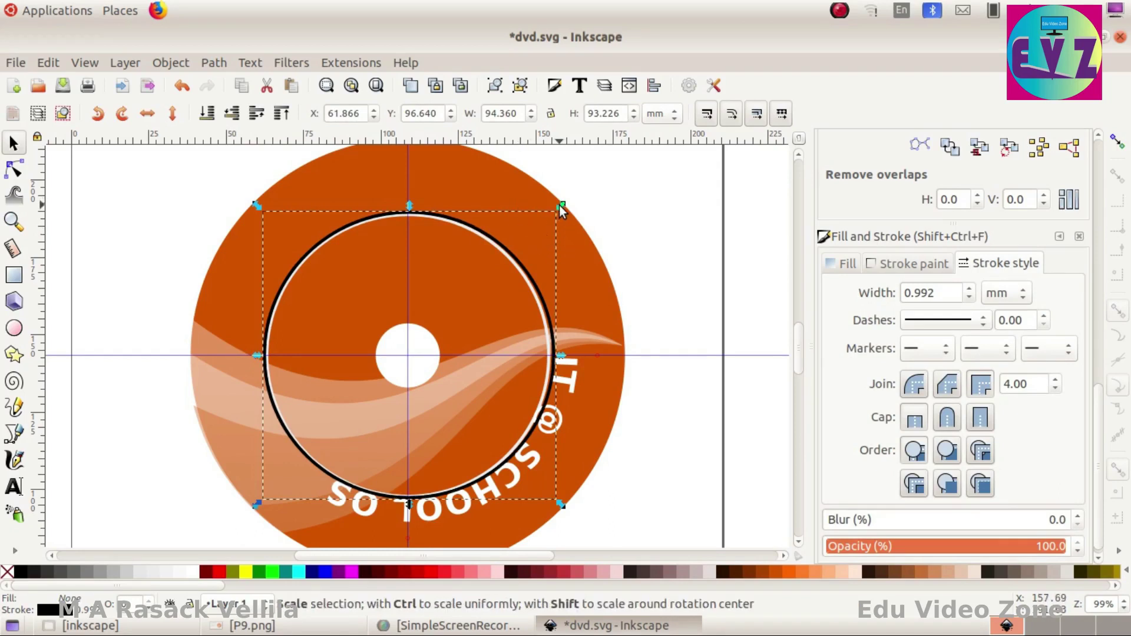
{"action": "left_click_drag", "start_coordinate": [560, 206], "coordinate": [440, 342]}
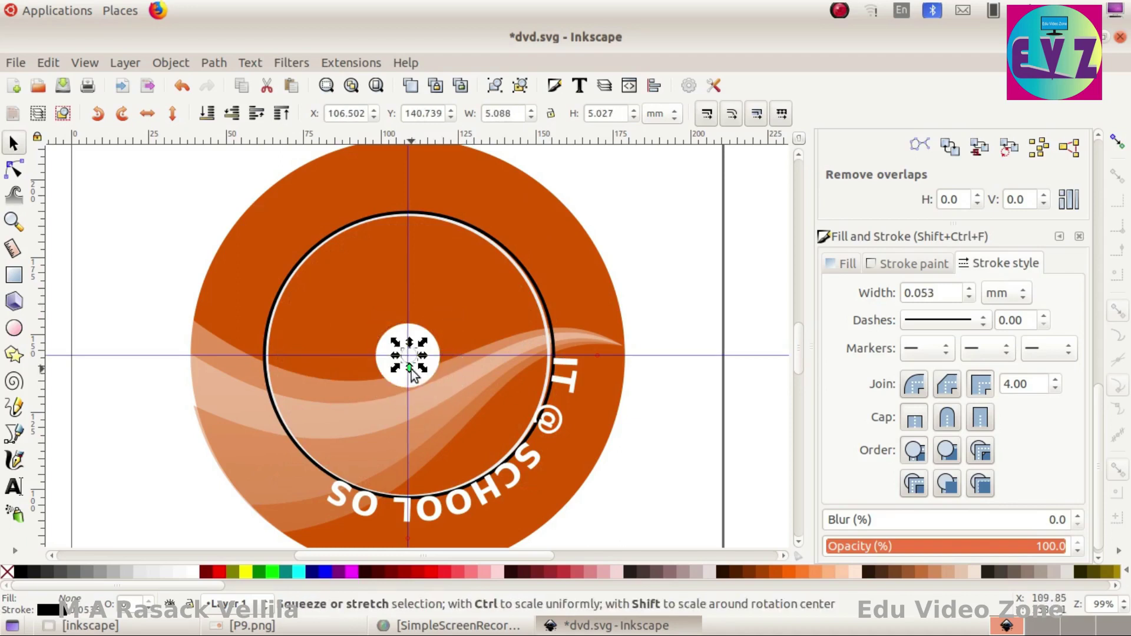
{"action": "scroll", "coordinate": [410, 370], "scroll_direction": "up", "scroll_amount": 4}
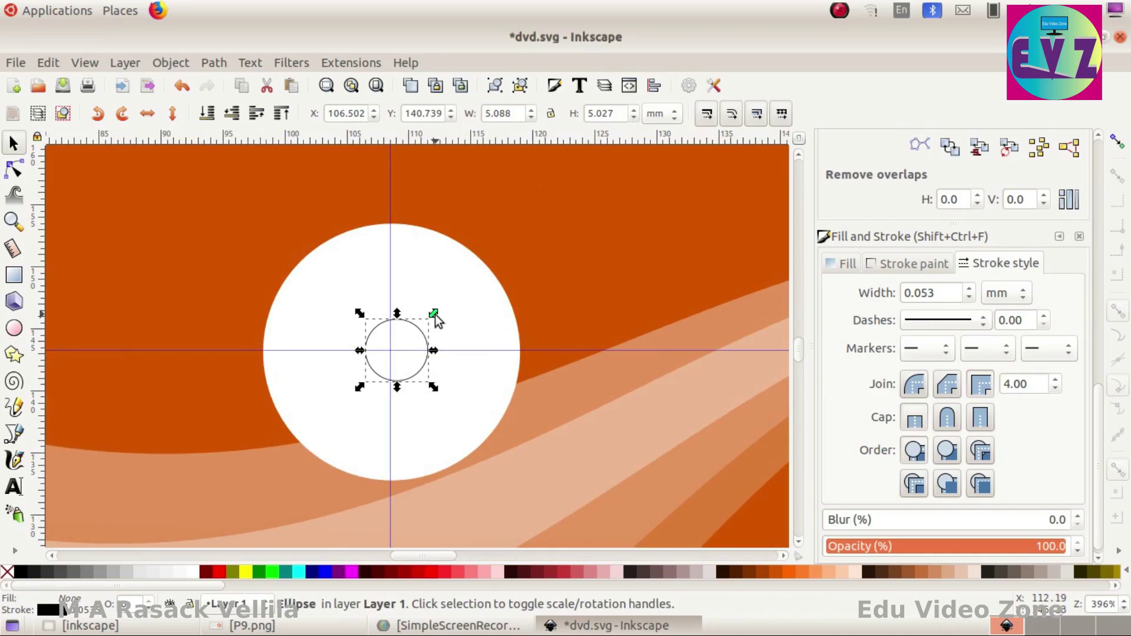
{"action": "left_click_drag", "start_coordinate": [435, 315], "coordinate": [426, 330]}
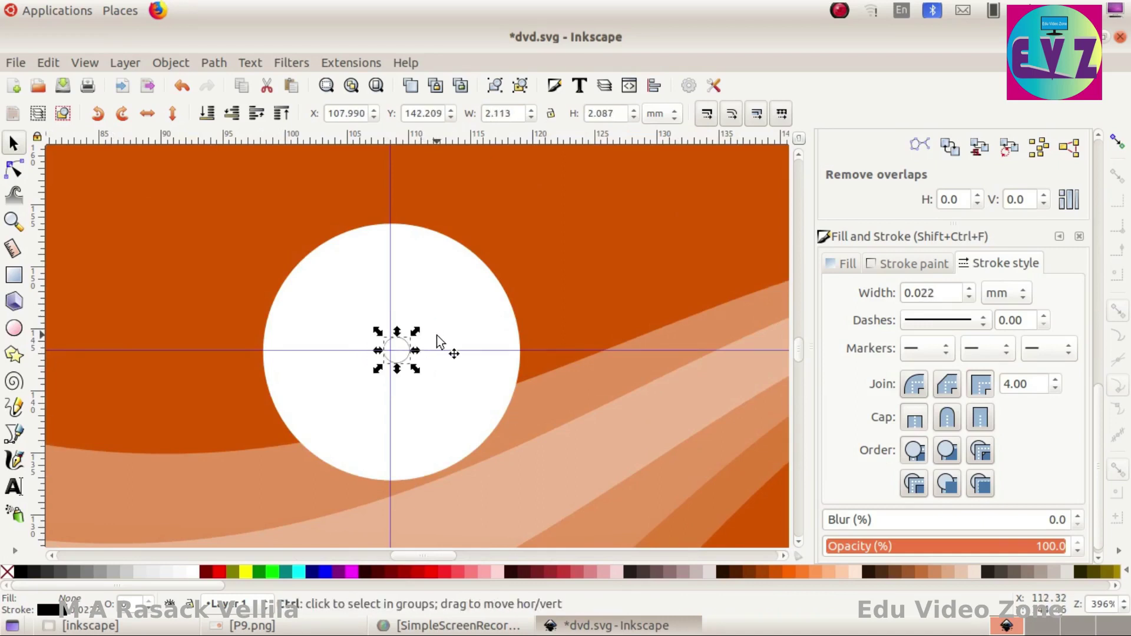
Select the curved text and move its rotation center onto the small marker at the disc's center.
{"action": "scroll", "coordinate": [436, 335], "scroll_direction": "down", "scroll_amount": 3}
{"action": "left_click", "coordinate": [643, 377]}
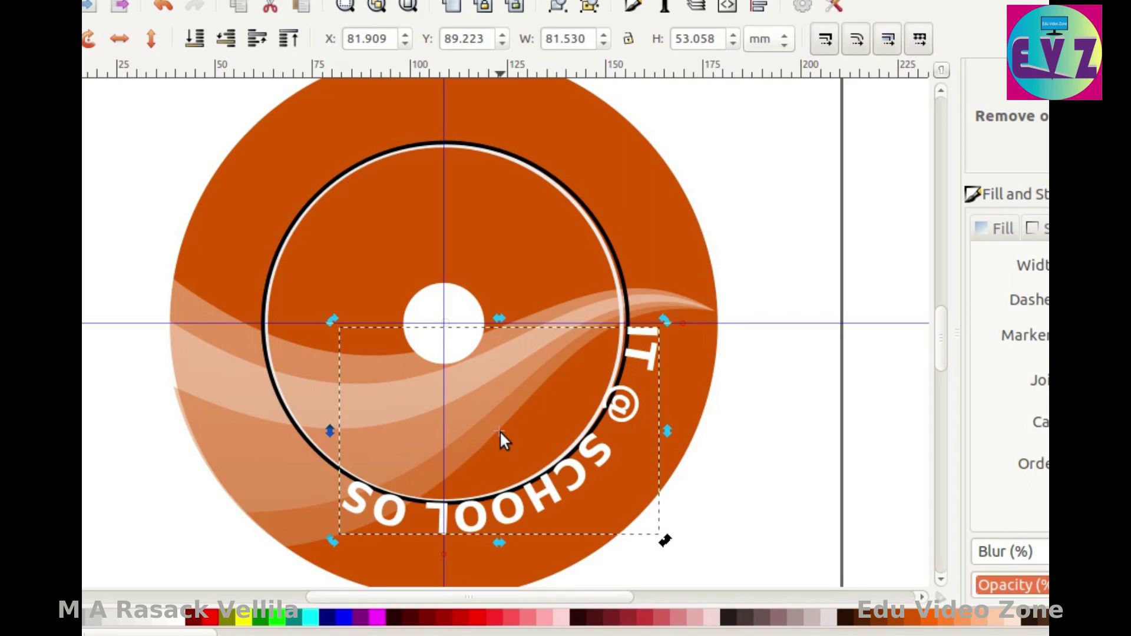
{"action": "left_click_drag", "start_coordinate": [499, 431], "coordinate": [446, 324]}
{"action": "scroll", "coordinate": [445, 321], "scroll_direction": "up", "scroll_amount": 3}
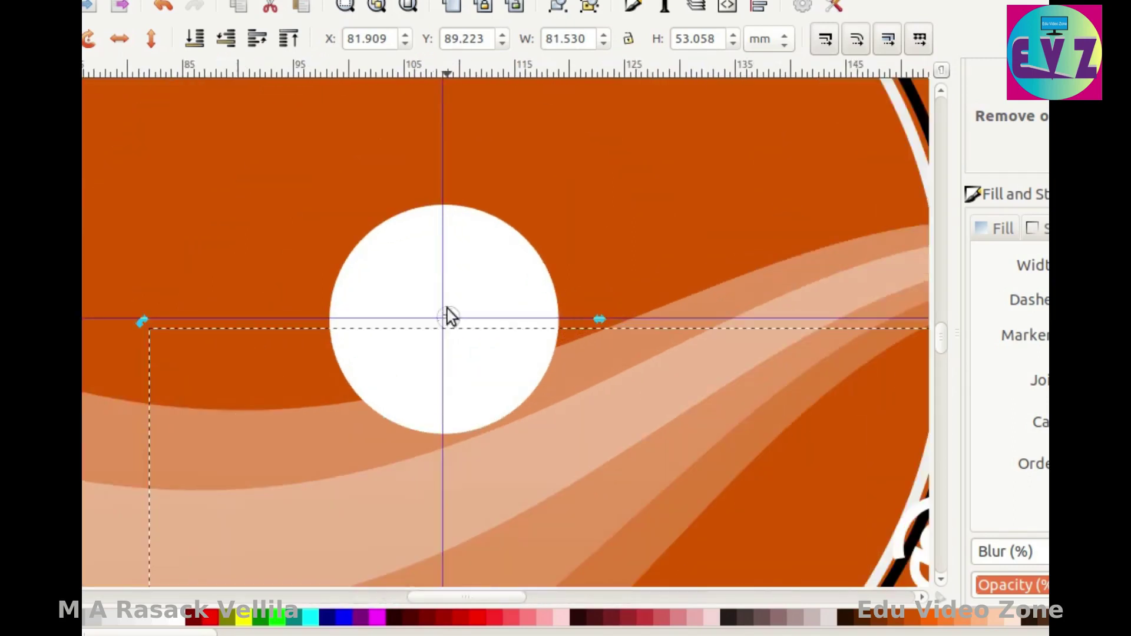
{"action": "scroll", "coordinate": [448, 309], "scroll_direction": "up", "scroll_amount": 3}
{"action": "mouse_move", "coordinate": [433, 297]}
{"action": "left_mouse_down"}
{"action": "mouse_move", "coordinate": [434, 312]}
{"action": "mouse_move", "coordinate": [432, 302]}
{"action": "left_mouse_up"}
{"action": "scroll", "coordinate": [425, 339], "scroll_direction": "down", "scroll_amount": 5}
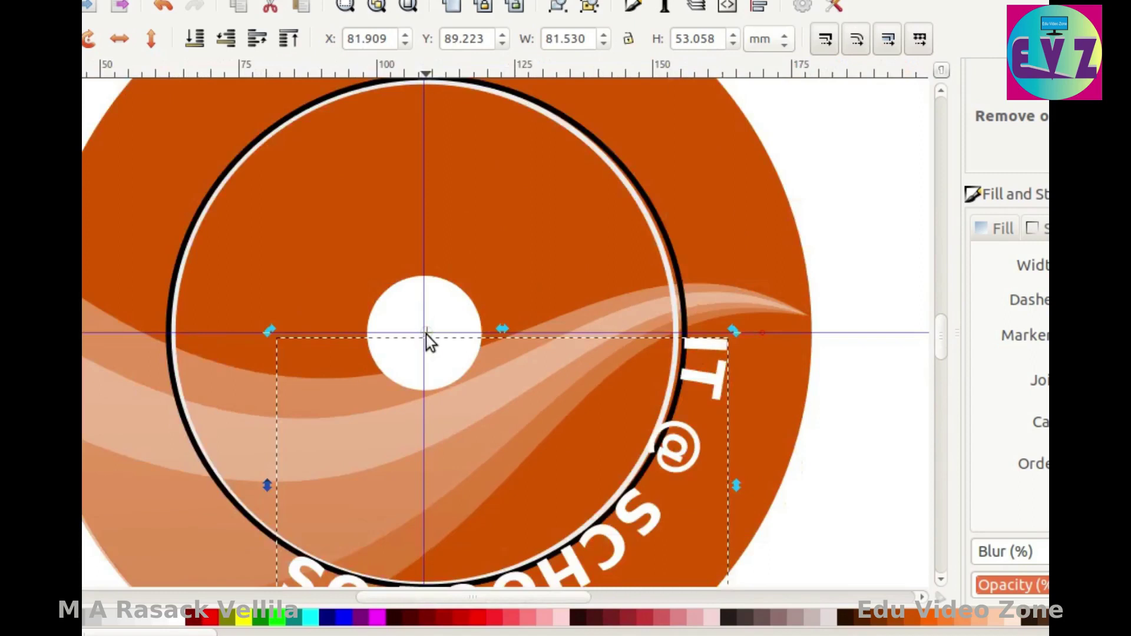
{"action": "scroll", "coordinate": [426, 335], "scroll_direction": "down", "scroll_amount": 3}
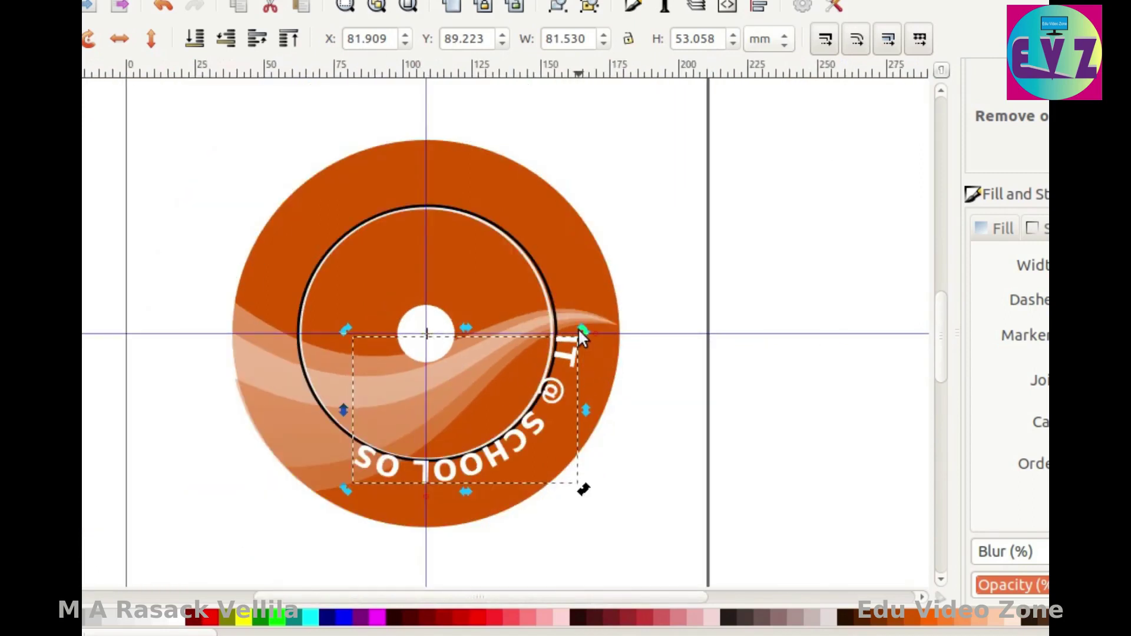
{"action": "left_click_drag", "start_coordinate": [584, 330], "coordinate": [85, 501]}
{"action": "scroll", "coordinate": [397, 417], "scroll_direction": "down", "scroll_amount": 4}
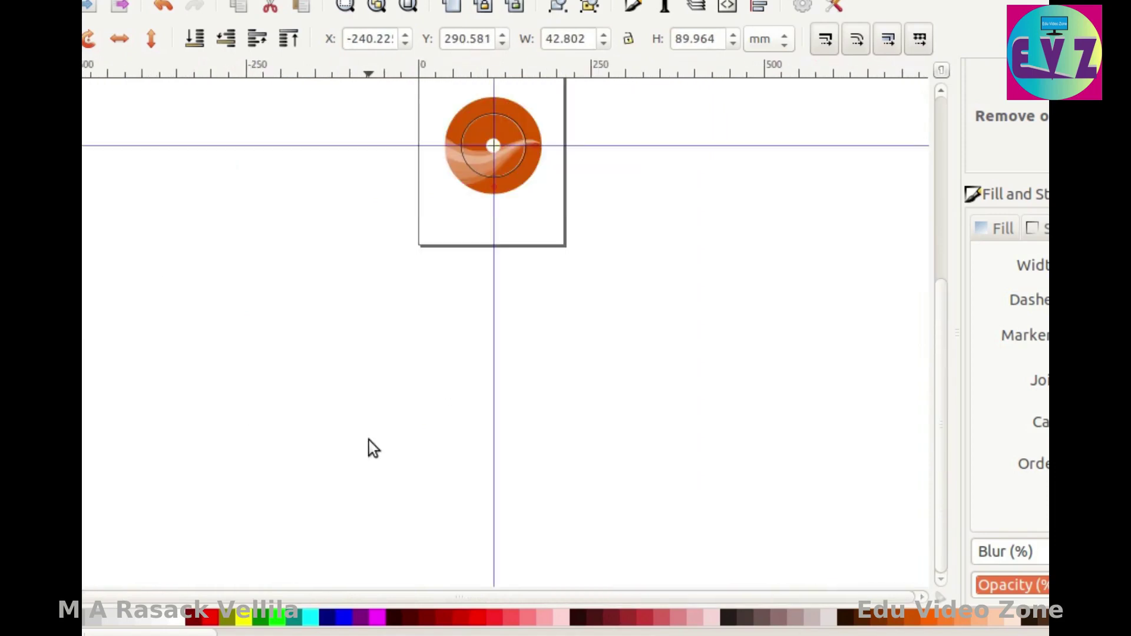
{"action": "scroll", "coordinate": [453, 137], "scroll_direction": "up", "scroll_amount": 9}
{"action": "scroll", "coordinate": [453, 135], "scroll_direction": "down", "scroll_amount": 5}
{"action": "key", "text": "ctrl+z"}
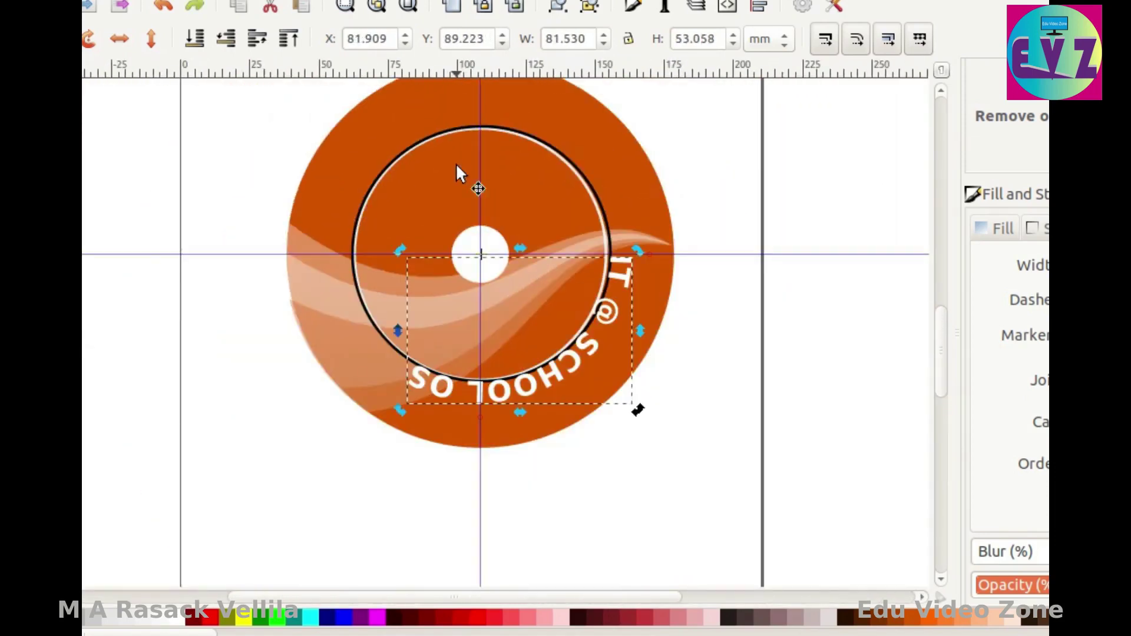
Rotate the curved text about the disc's center so it arches over the ring, and add a horizontal guide just below its ends.
{"action": "left_click_drag", "start_coordinate": [637, 252], "coordinate": [333, 362]}
{"action": "left_click_drag", "start_coordinate": [536, 72], "coordinate": [546, 396]}
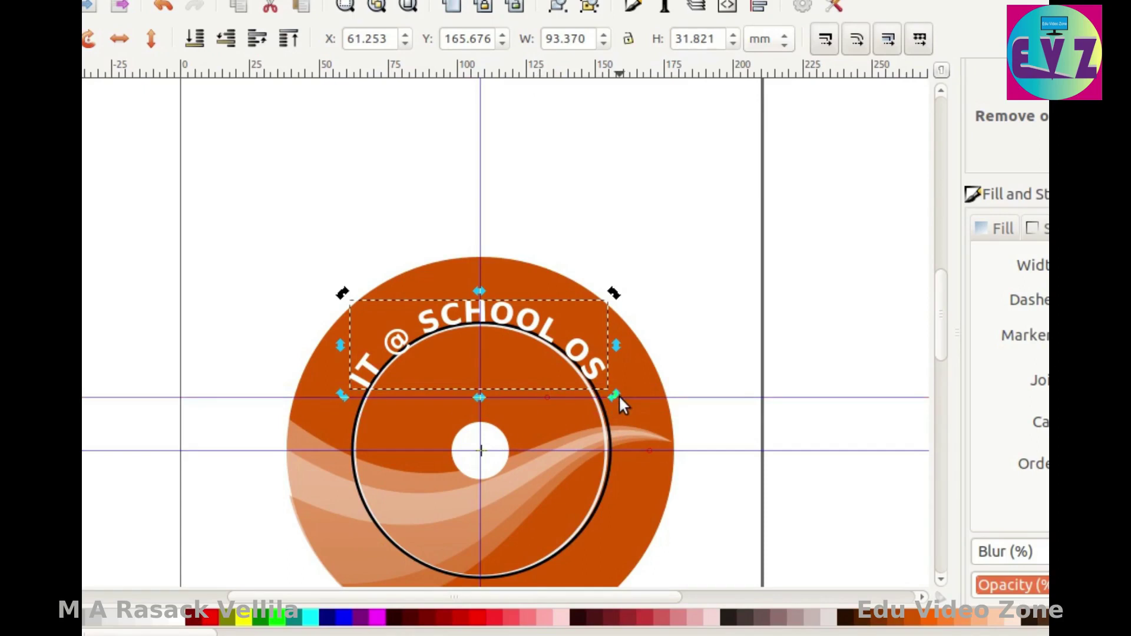
Try a slight rotation of the curved text about the disc's center and undo it.
{"action": "left_click_drag", "start_coordinate": [617, 395], "coordinate": [617, 406]}
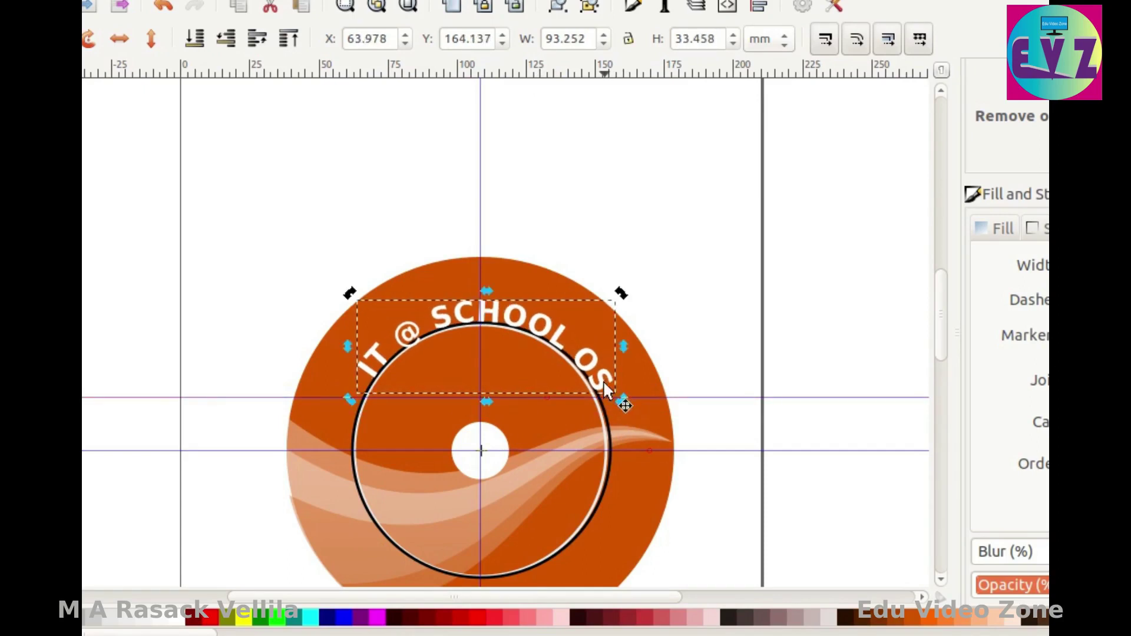
{"action": "left_click_drag", "start_coordinate": [350, 398], "coordinate": [347, 398]}
{"action": "key", "text": "ctrl+z"}
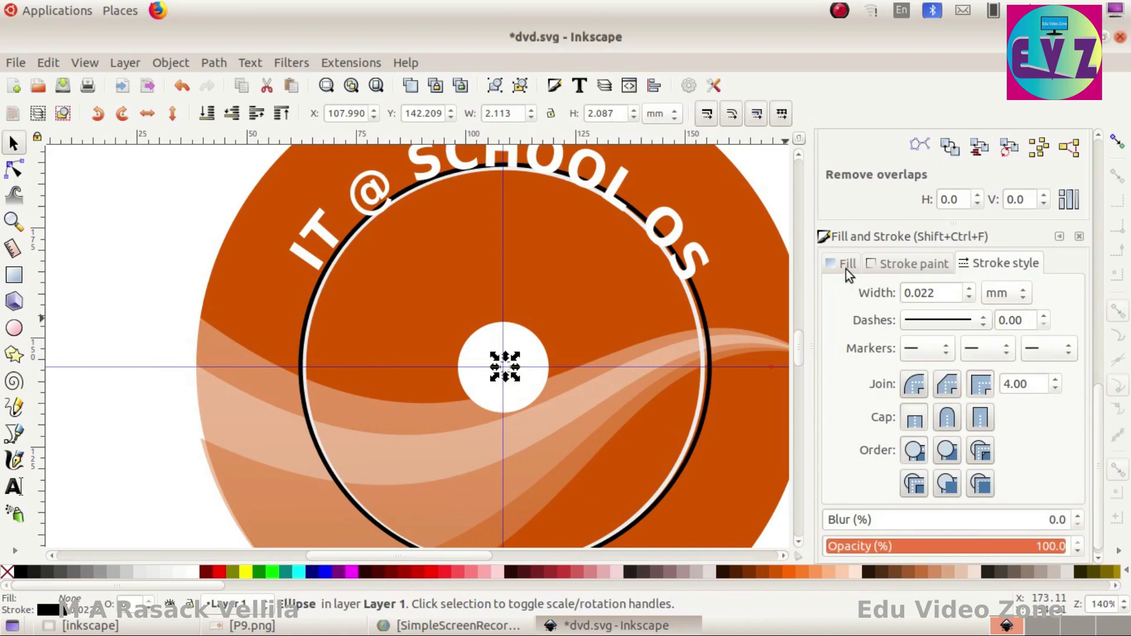
Remove the stroke paint from the small center marker ellipse.
{"action": "left_click", "coordinate": [884, 264]}
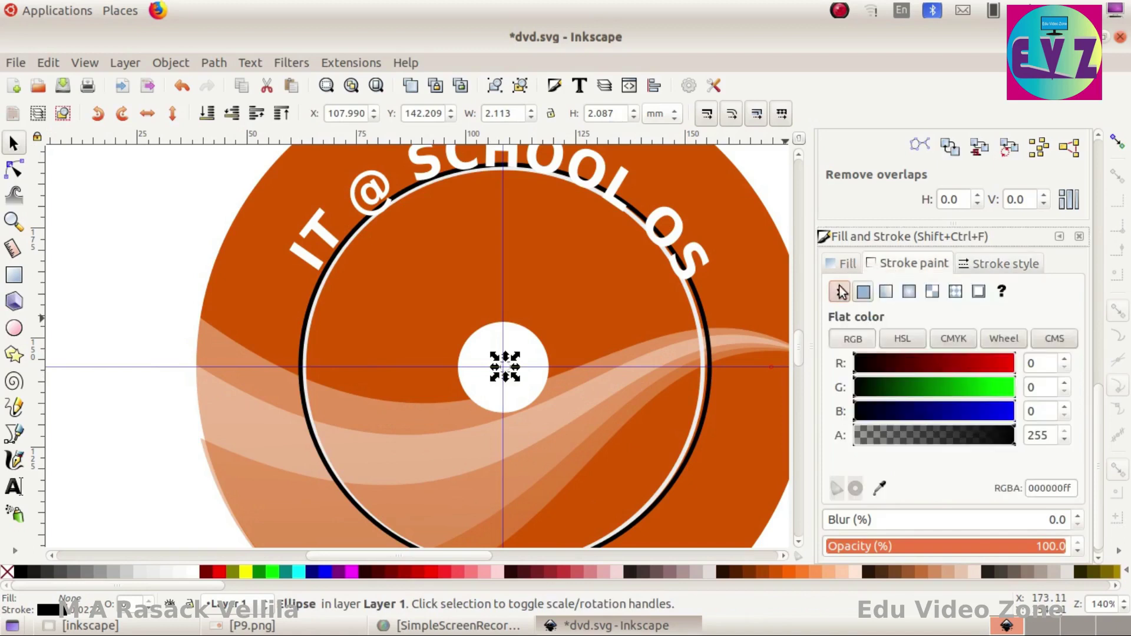
{"action": "left_click", "coordinate": [841, 291]}
{"action": "left_click", "coordinate": [847, 265]}
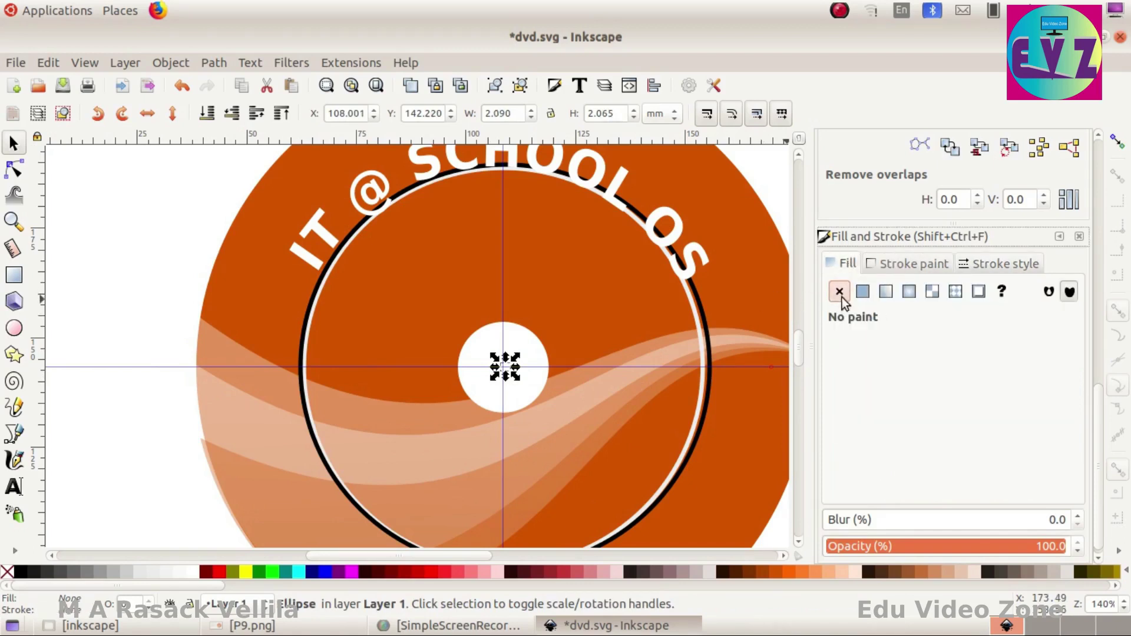
Remove the stroke paint from the black ellipse that carries the curved text and deselect it.
{"action": "left_click", "coordinate": [706, 322]}
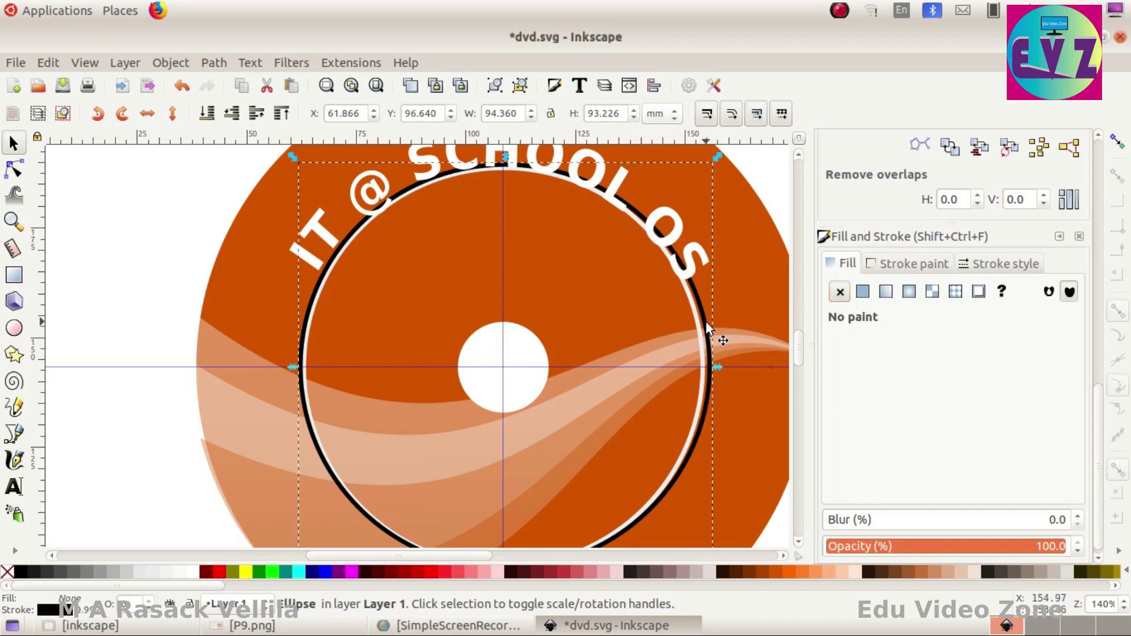
{"action": "left_click", "coordinate": [896, 265]}
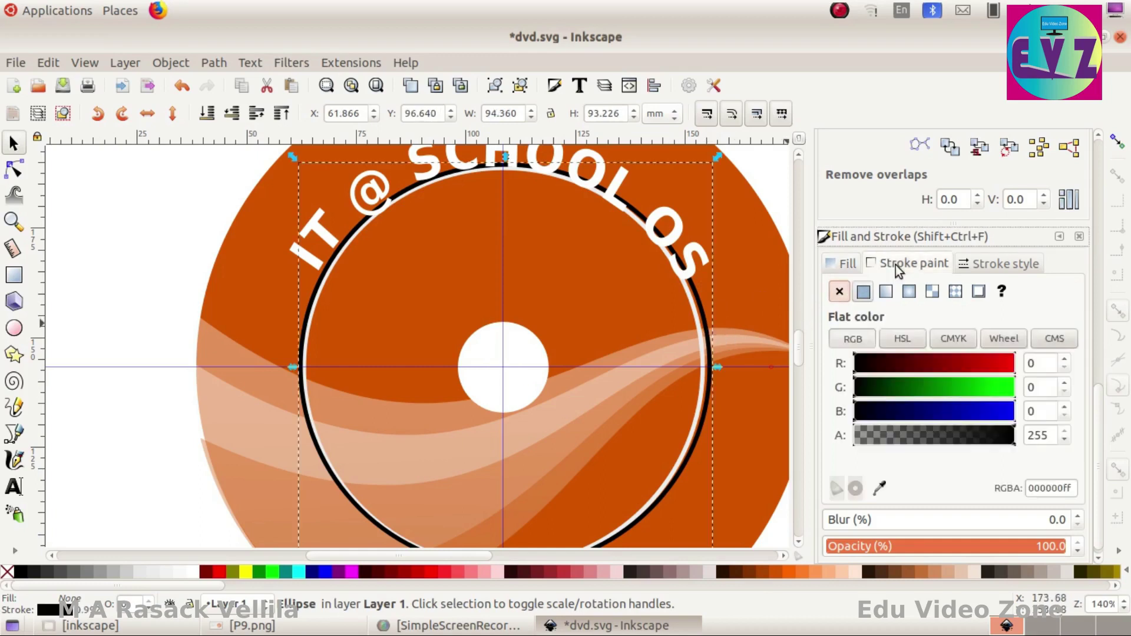
{"action": "left_click", "coordinate": [839, 292]}
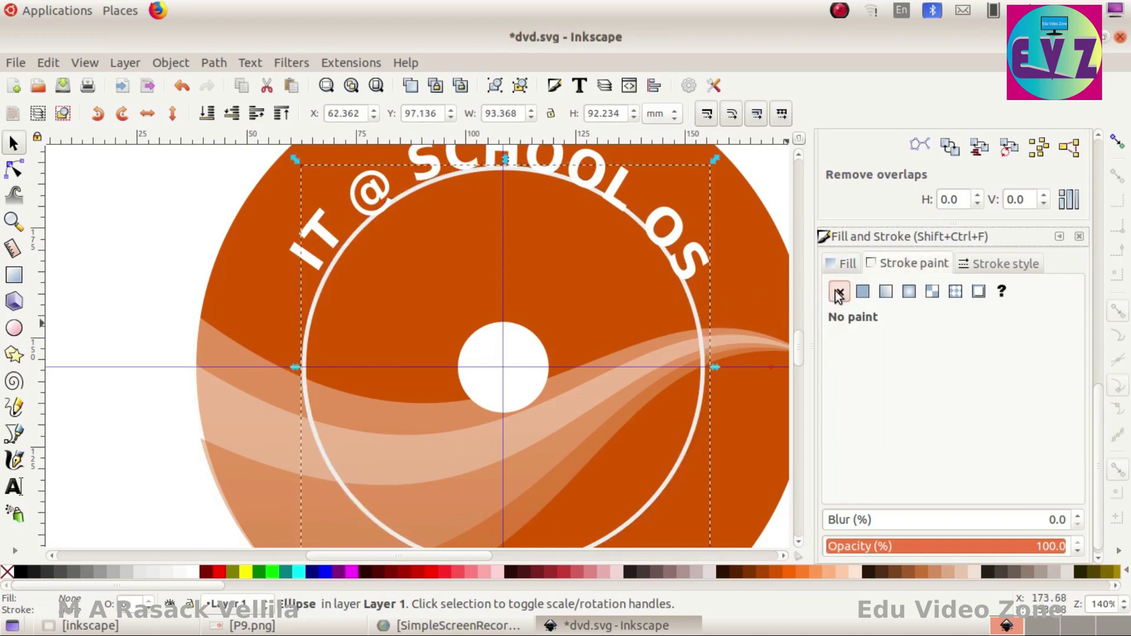
{"action": "left_click", "coordinate": [151, 227]}
{"action": "scroll", "coordinate": [393, 237], "scroll_direction": "down", "scroll_amount": 2}
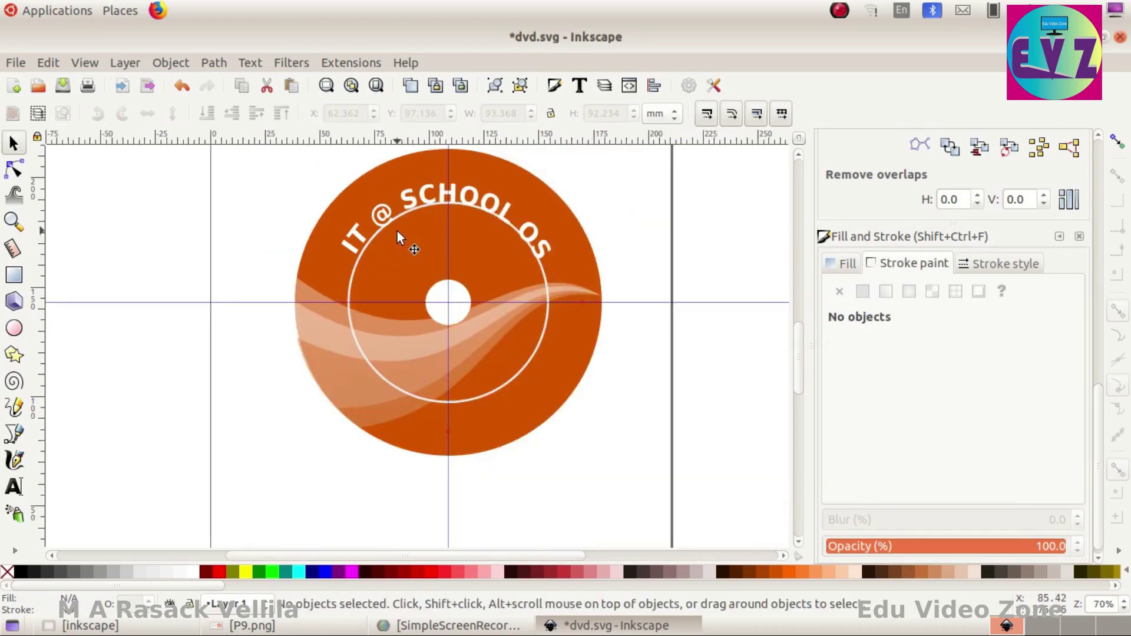
Check the lettering in P9.png and add the text "14.04" on the disc below the white ring.
{"action": "left_click", "coordinate": [253, 626]}
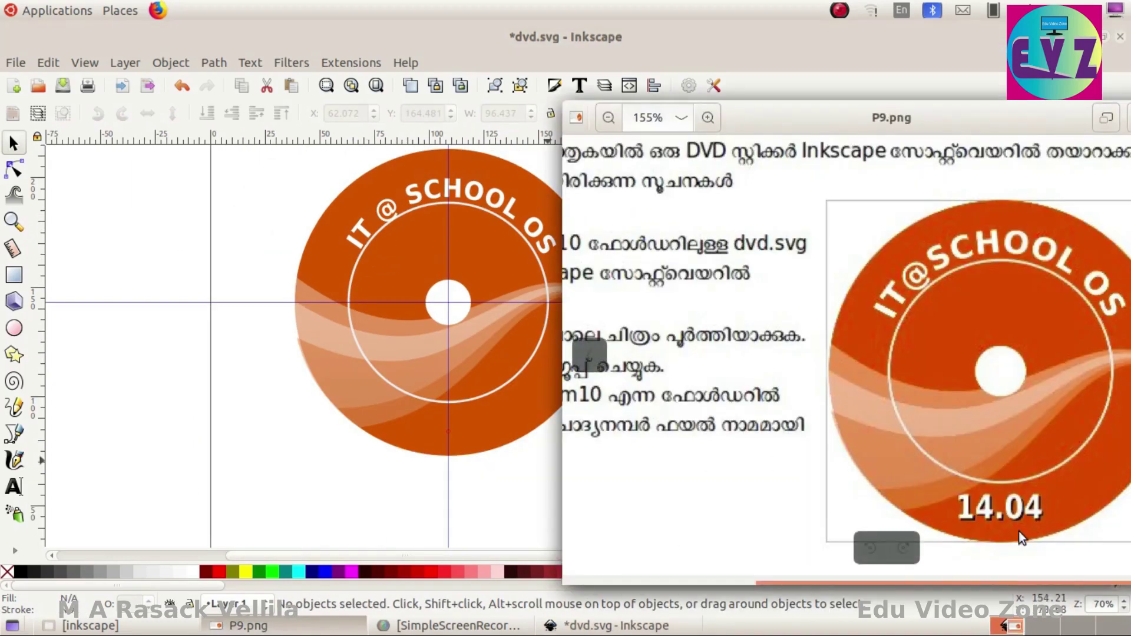
{"action": "left_click_drag", "start_coordinate": [1037, 119], "coordinate": [1069, 124]}
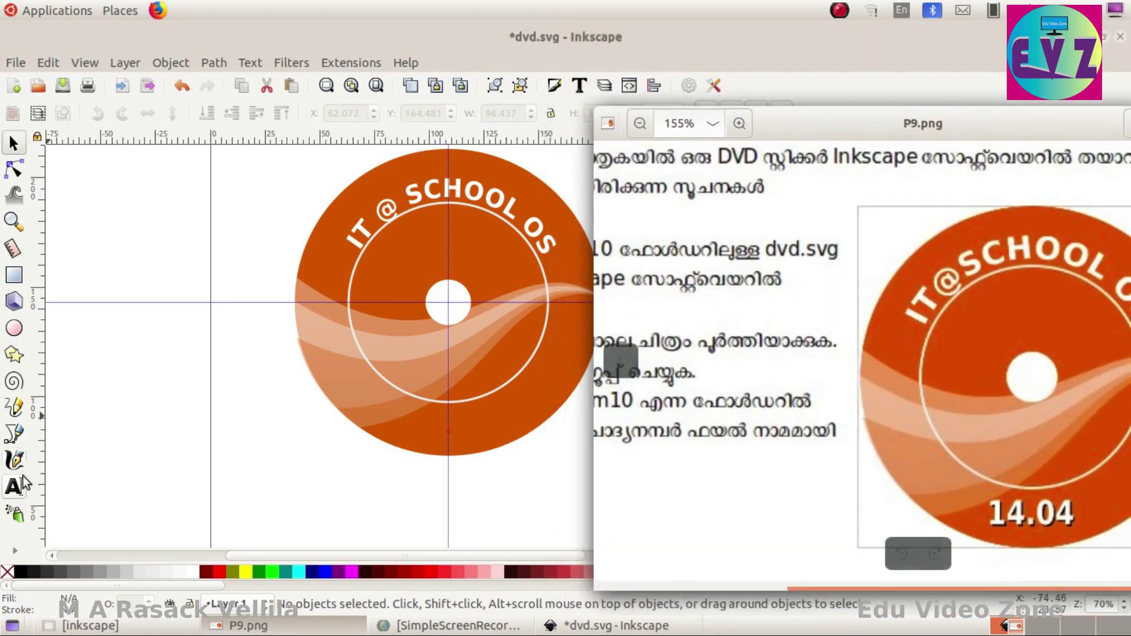
{"action": "left_click", "coordinate": [19, 484]}
{"action": "left_click", "coordinate": [394, 422]}
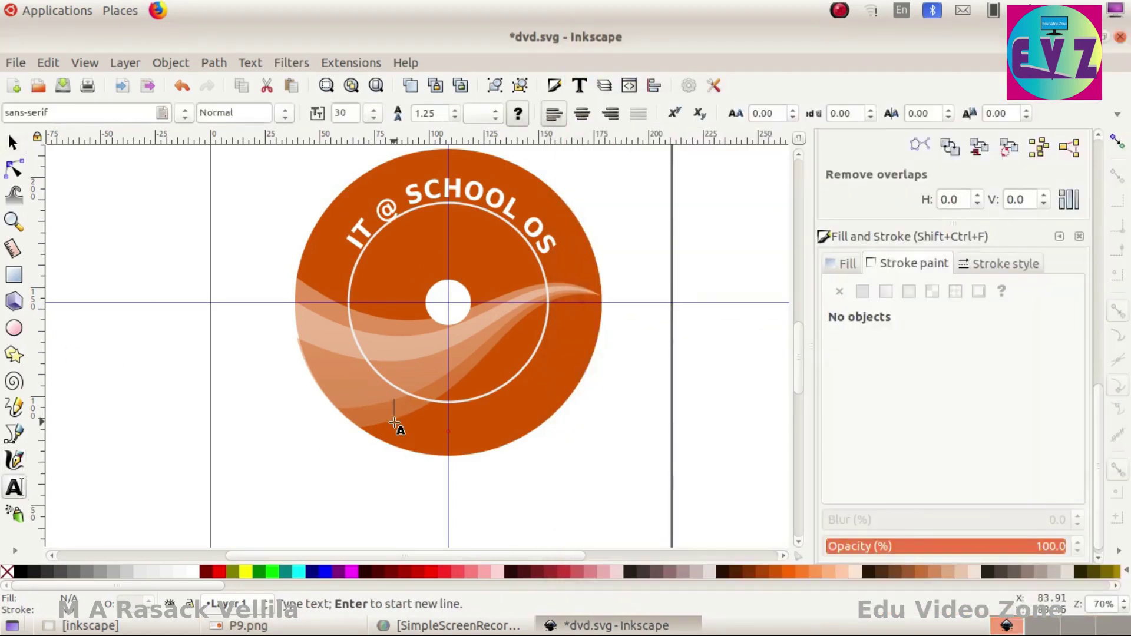
{"action": "type", "text": "14.04"}
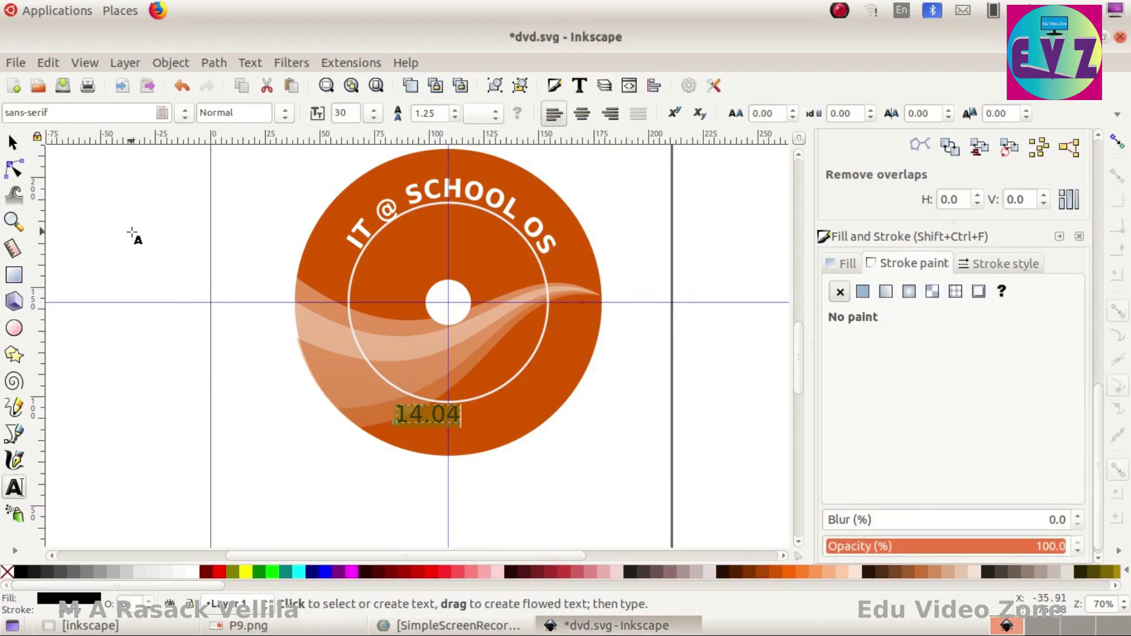
Make the "14.04" text bold and fill it with white.
{"action": "key", "text": "ctrl+b"}
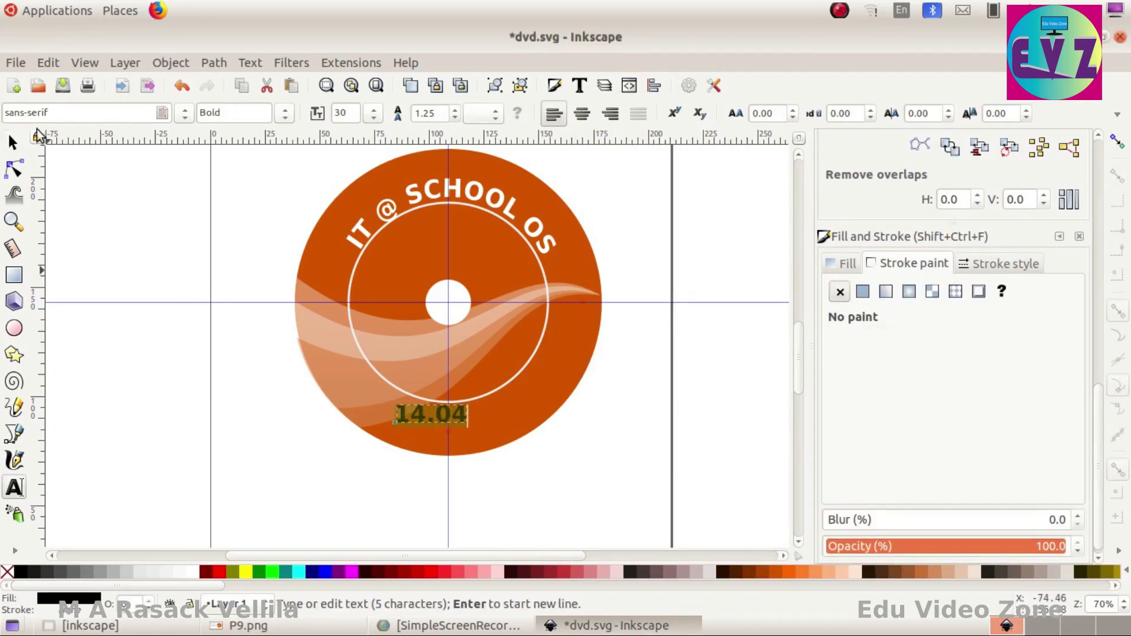
{"action": "left_click", "coordinate": [189, 572]}
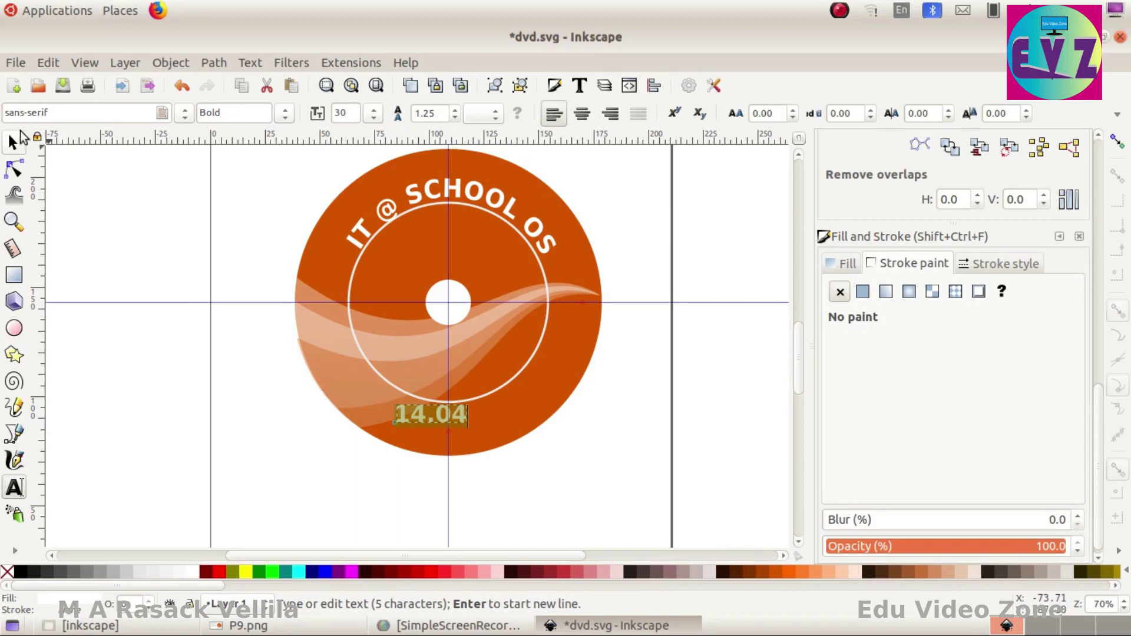
{"action": "left_click", "coordinate": [16, 140]}
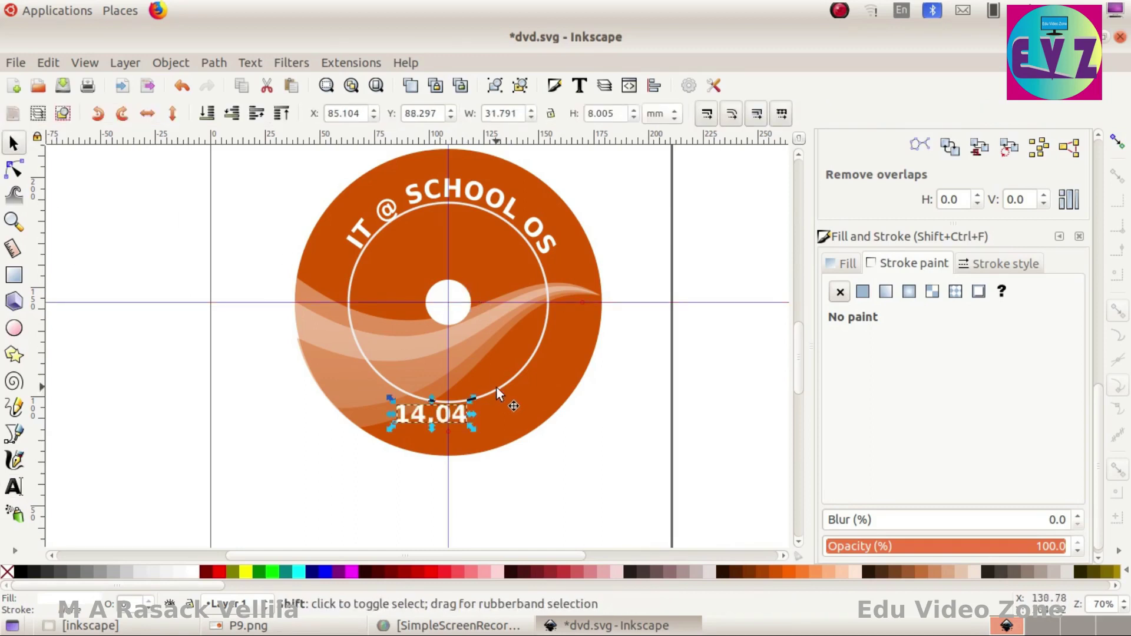
Select the "14.04" text together with the disc group and center them horizontally on each other.
{"action": "left_click", "coordinate": [490, 392], "text": "shift"}
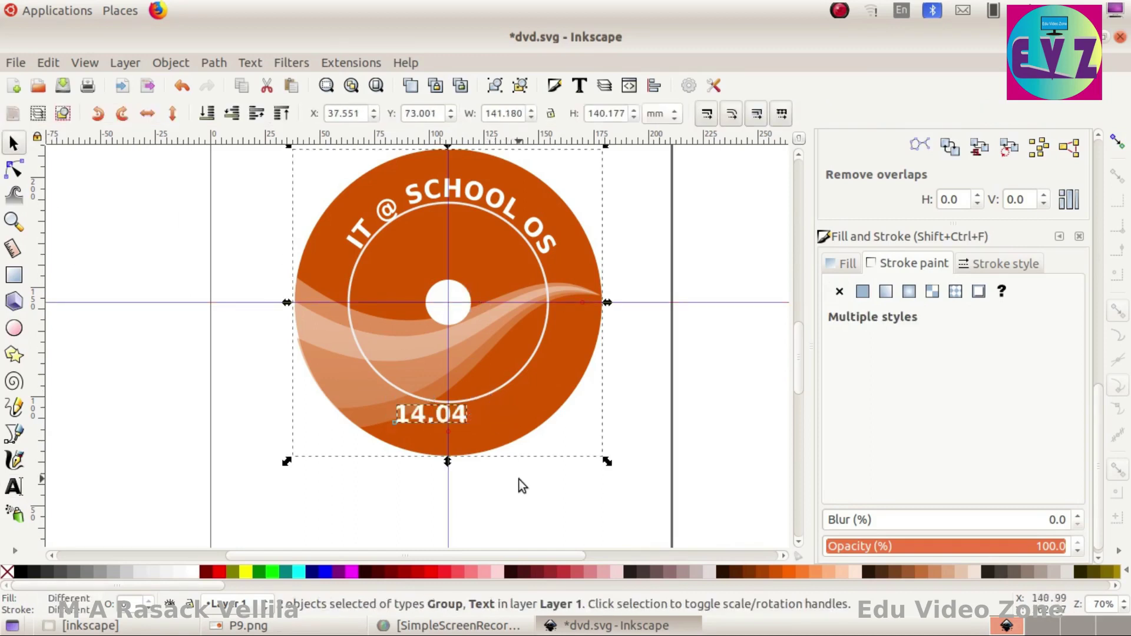
{"action": "left_click", "coordinate": [417, 493]}
{"action": "left_click", "coordinate": [407, 419]}
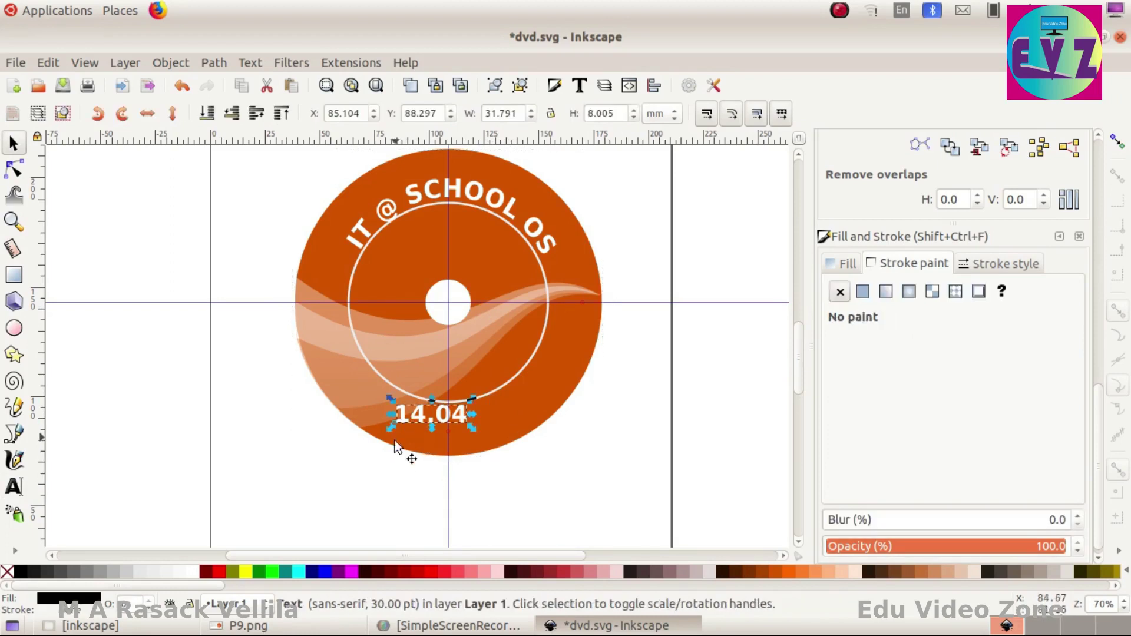
{"action": "left_click", "coordinate": [403, 442], "text": "shift"}
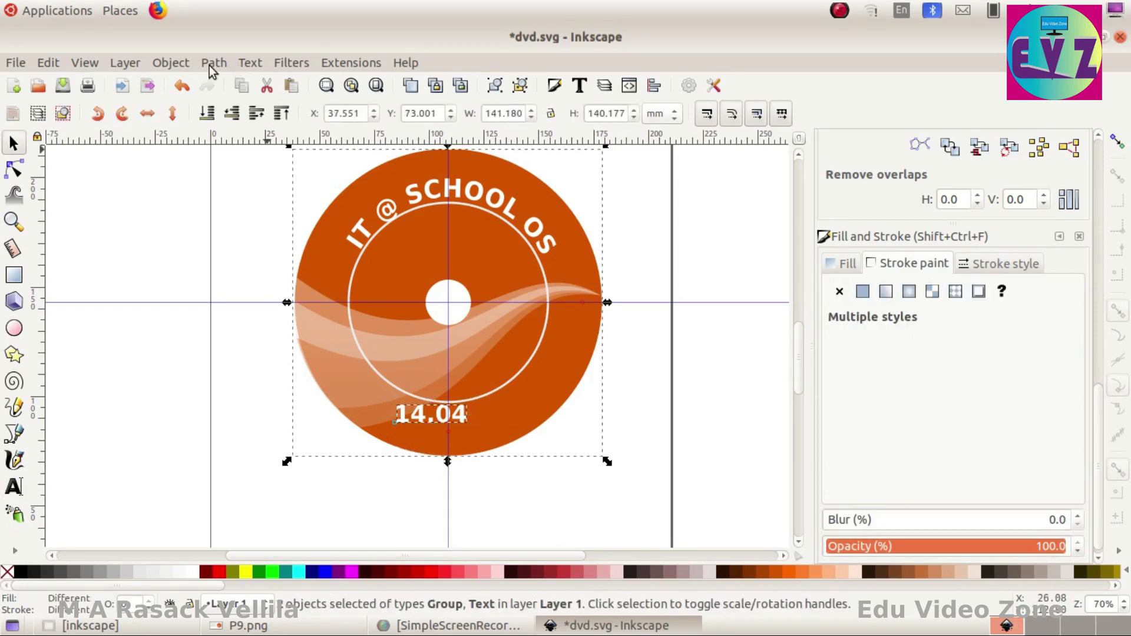
{"action": "left_click", "coordinate": [171, 62]}
{"action": "left_click", "coordinate": [238, 578]}
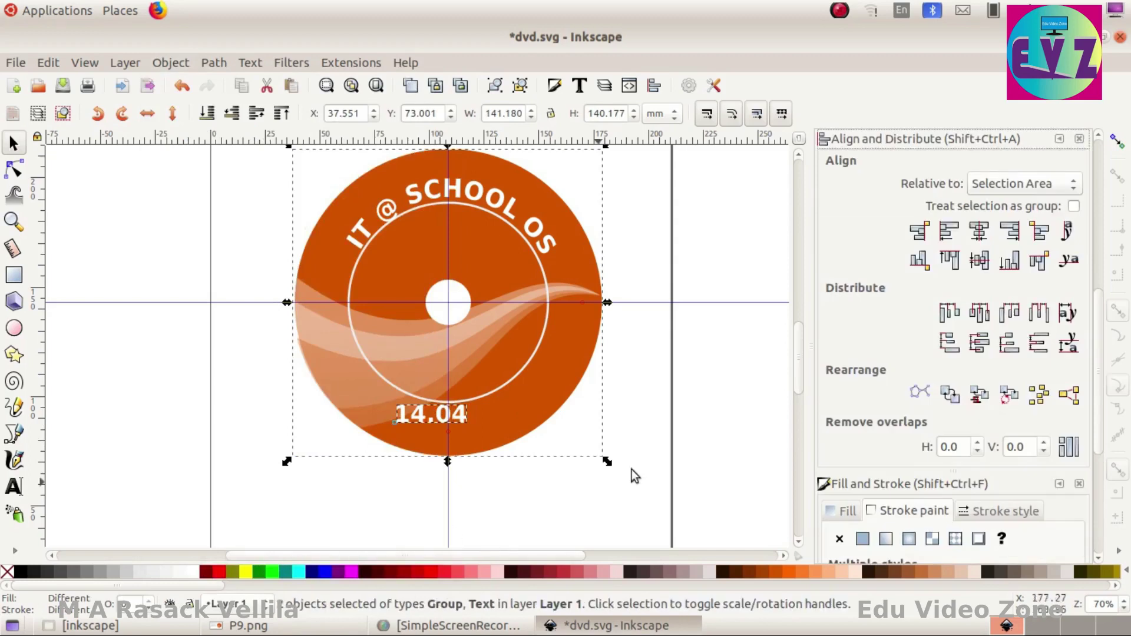
{"action": "left_click", "coordinate": [979, 236]}
{"action": "left_click", "coordinate": [687, 449]}
{"action": "left_click", "coordinate": [414, 418]}
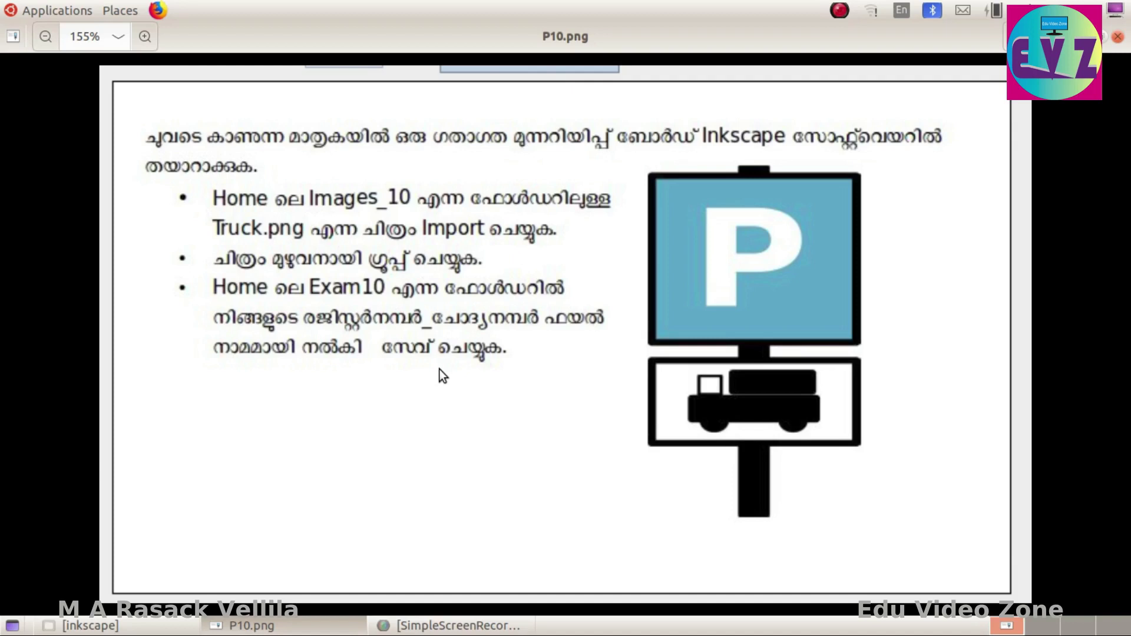
Launch Inkscape with a new blank document and check the parking sign instructions in P10.png.
{"action": "left_click", "coordinate": [58, 10]}
{"action": "mouse_move", "coordinate": [67, 231]}
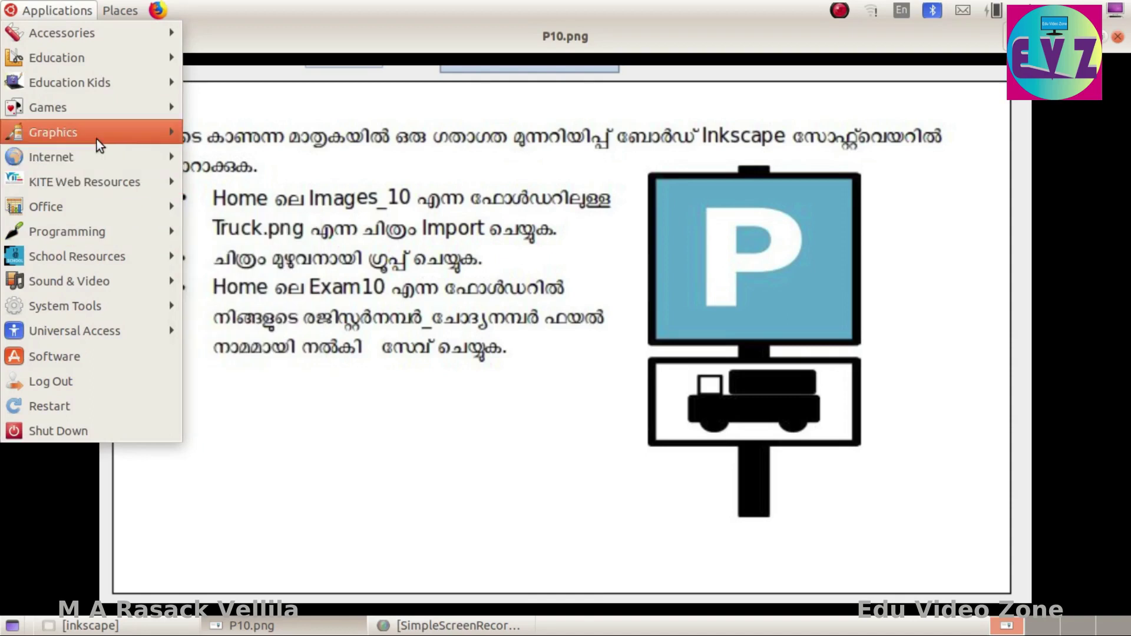
{"action": "mouse_move", "coordinate": [97, 137]}
{"action": "left_click", "coordinate": [289, 324]}
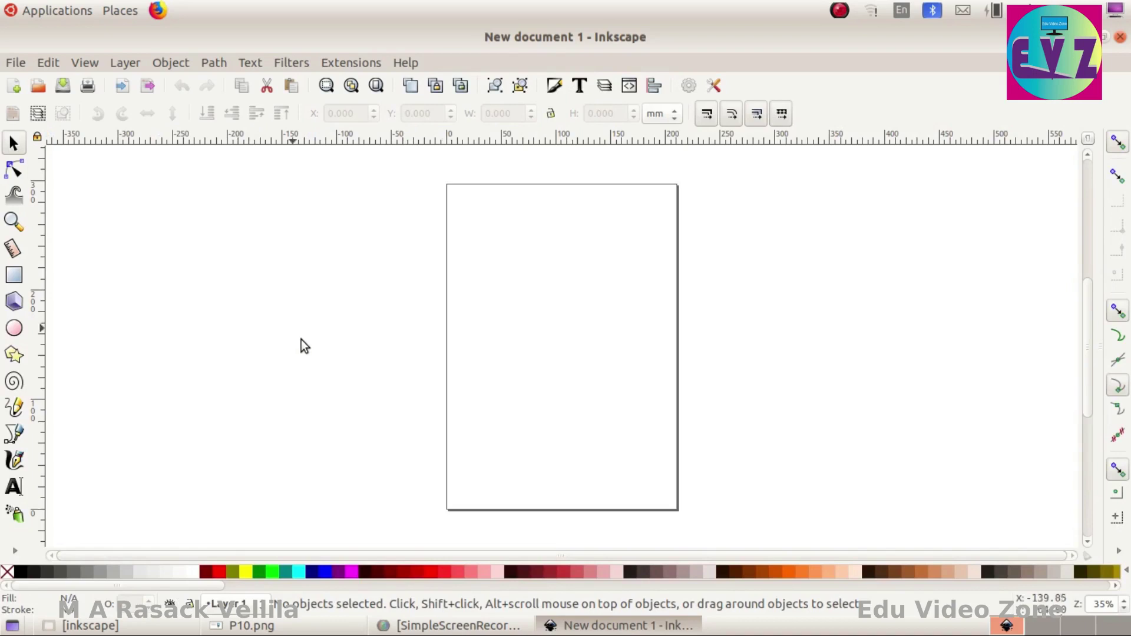
{"action": "left_click", "coordinate": [307, 628]}
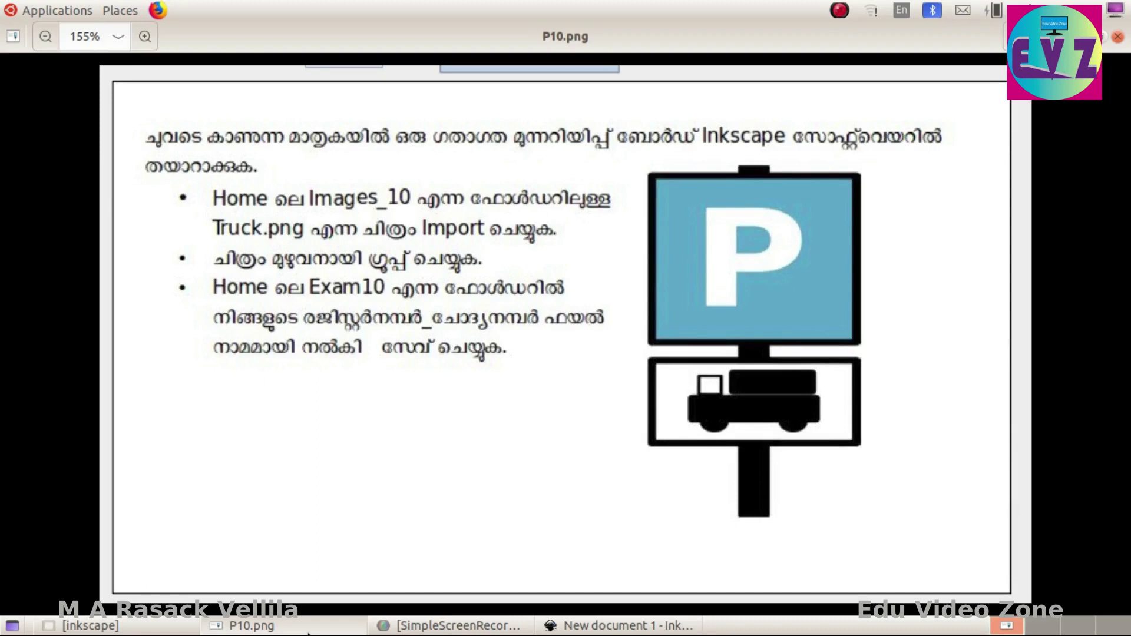
{"action": "left_click", "coordinate": [308, 629]}
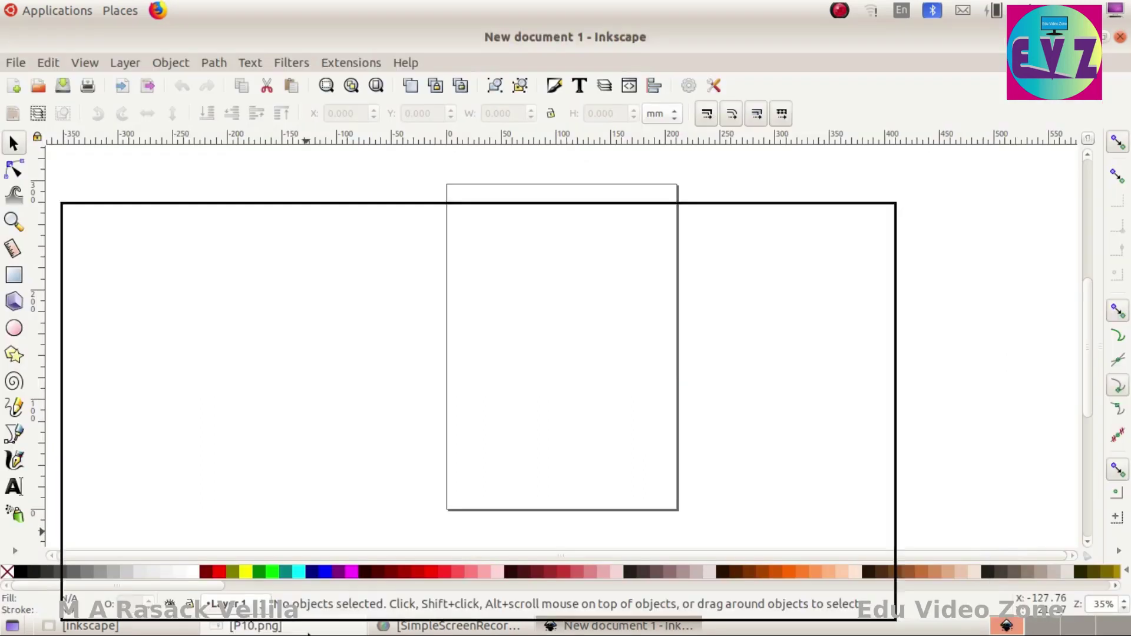
Import Truck.png from the Images10 folder as an embedded image and place it on the upper half of the page.
{"action": "left_click", "coordinate": [17, 62]}
{"action": "left_click", "coordinate": [44, 243]}
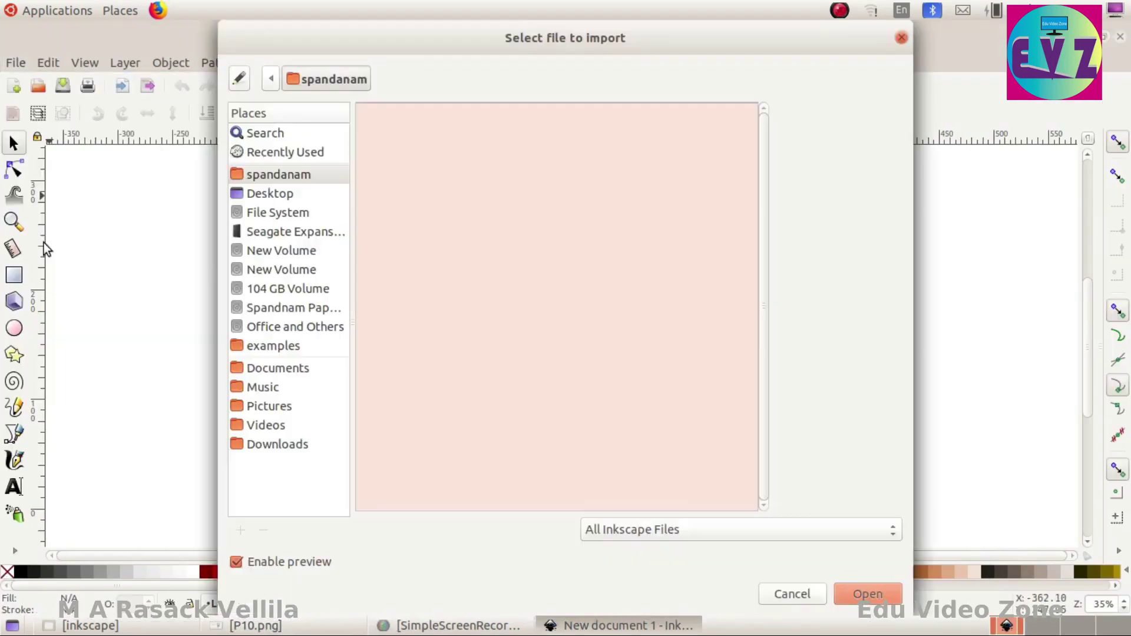
{"action": "left_click", "coordinate": [291, 173]}
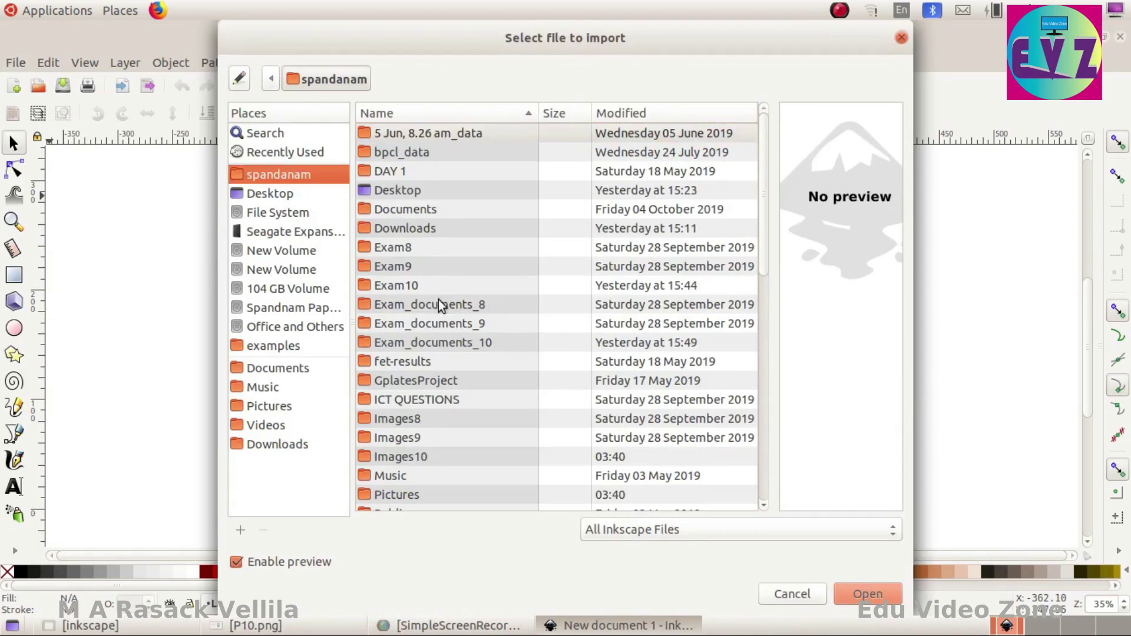
{"action": "double_click", "coordinate": [412, 458]}
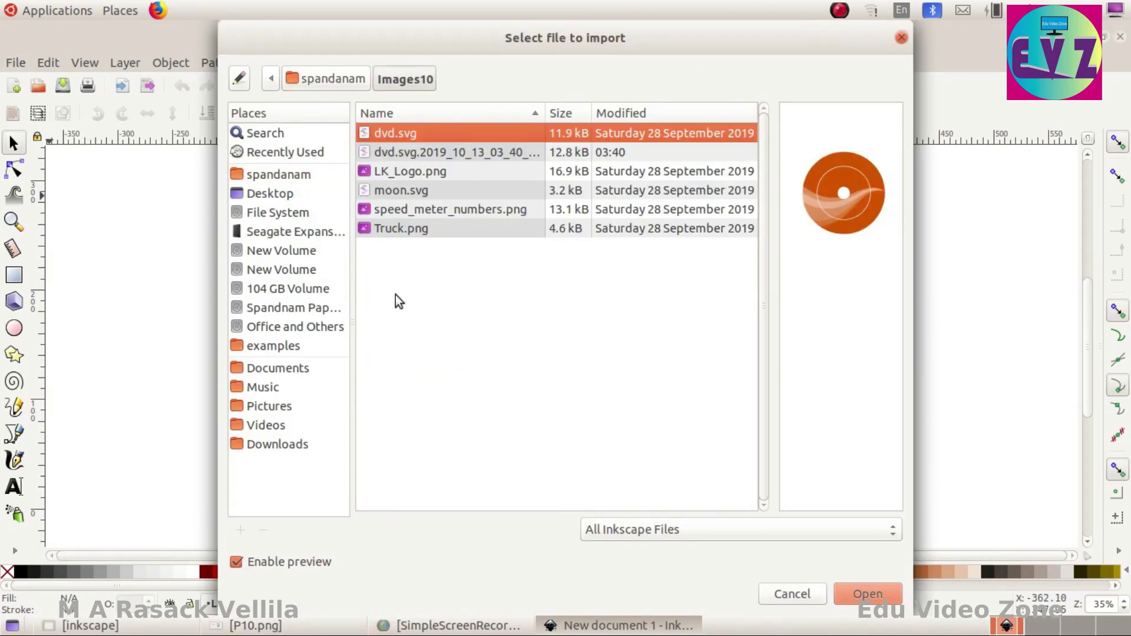
{"action": "left_click", "coordinate": [403, 229]}
{"action": "left_click", "coordinate": [865, 595]}
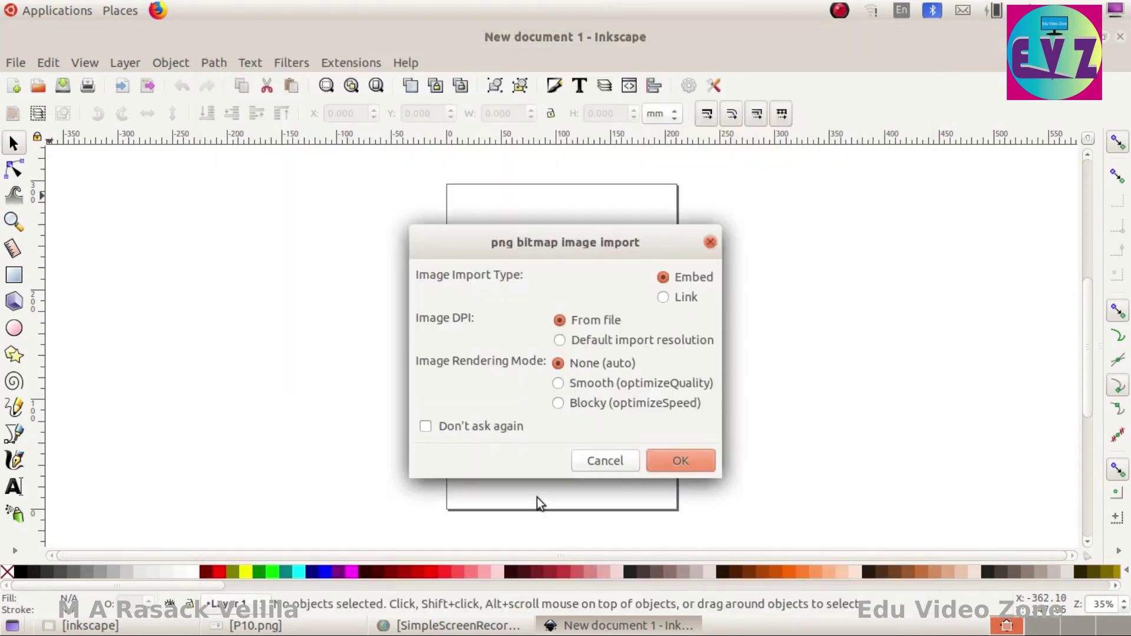
{"action": "left_click", "coordinate": [654, 459]}
{"action": "left_click_drag", "start_coordinate": [651, 458], "coordinate": [533, 309]}
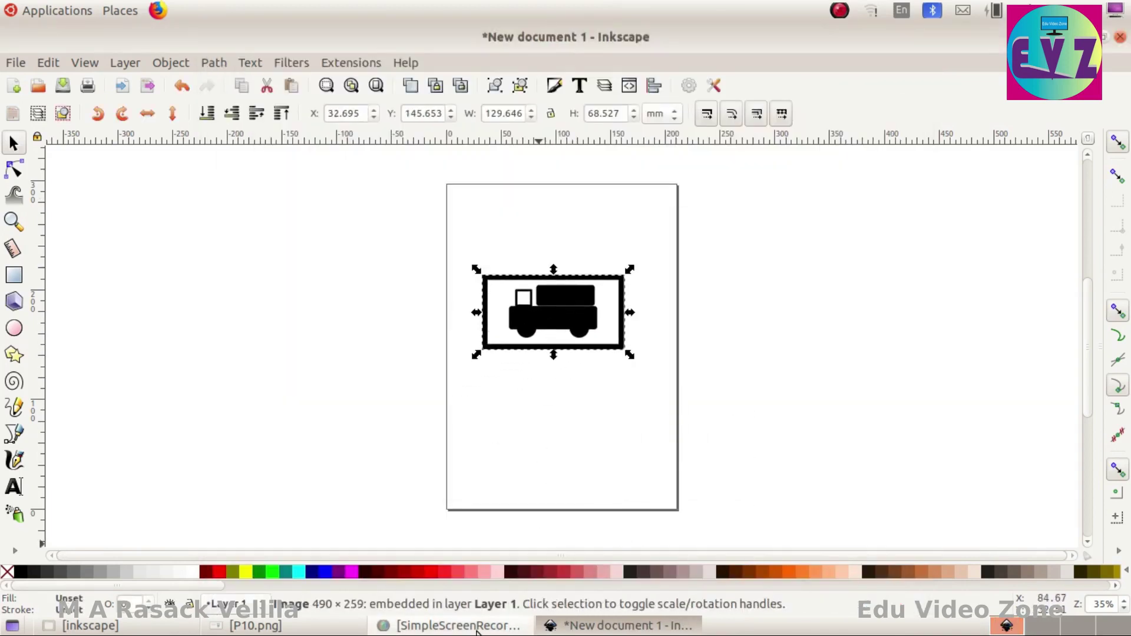
Arrange the P10.png reference window and the Inkscape window side by side.
{"action": "left_click", "coordinate": [457, 629]}
{"action": "left_click", "coordinate": [457, 629]}
{"action": "left_click", "coordinate": [253, 625]}
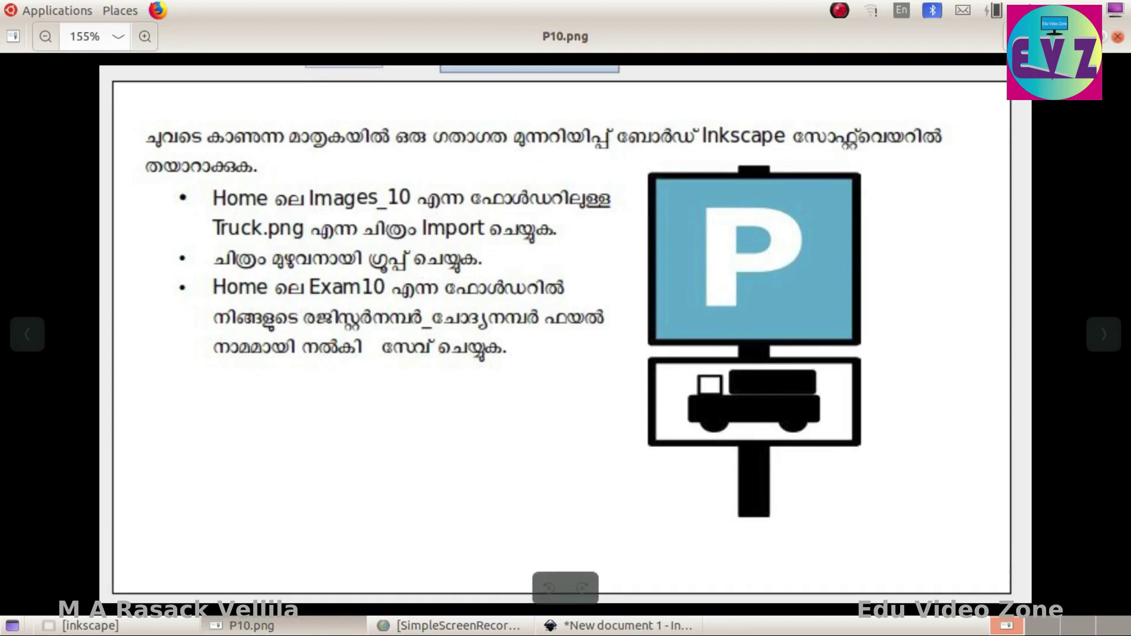
{"action": "left_click", "coordinate": [1101, 37]}
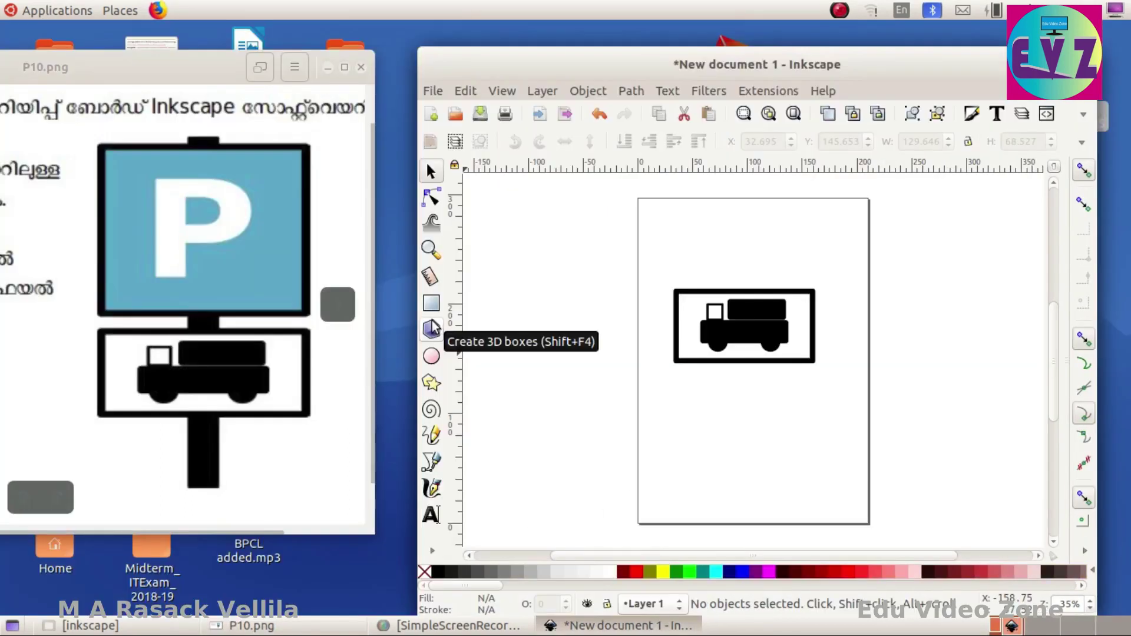
Draw a rectangle about 146 × 76 mm near the page's top edge and move the truck image well below it.
{"action": "left_click", "coordinate": [432, 304]}
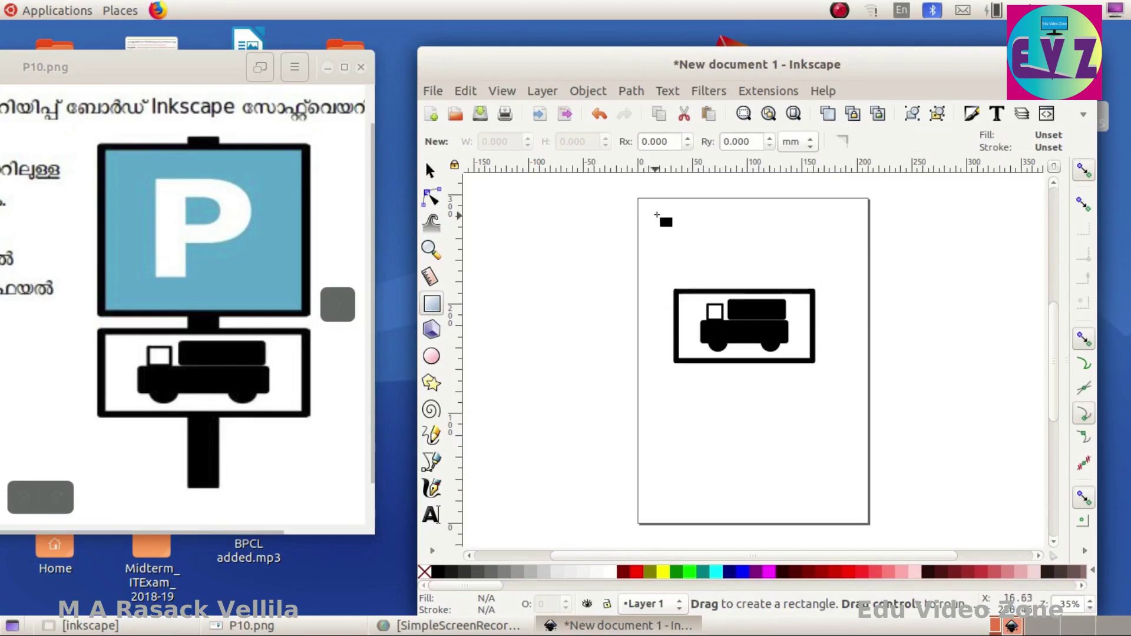
{"action": "left_click_drag", "start_coordinate": [655, 207], "coordinate": [815, 305]}
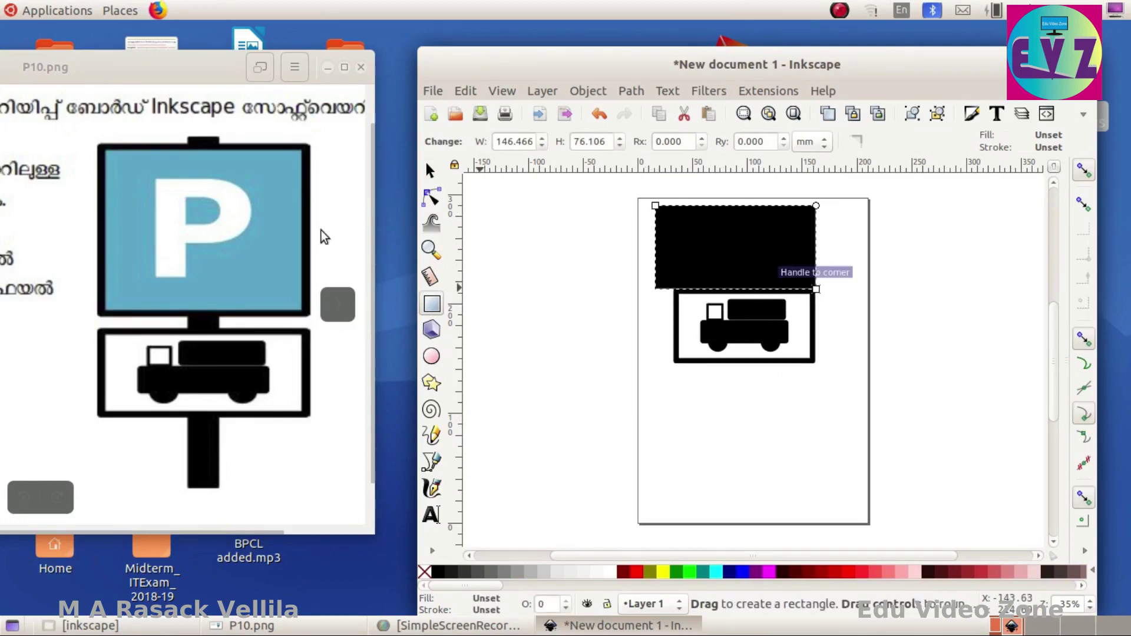
{"action": "left_click", "coordinate": [431, 171]}
{"action": "left_click_drag", "start_coordinate": [675, 331], "coordinate": [688, 415]}
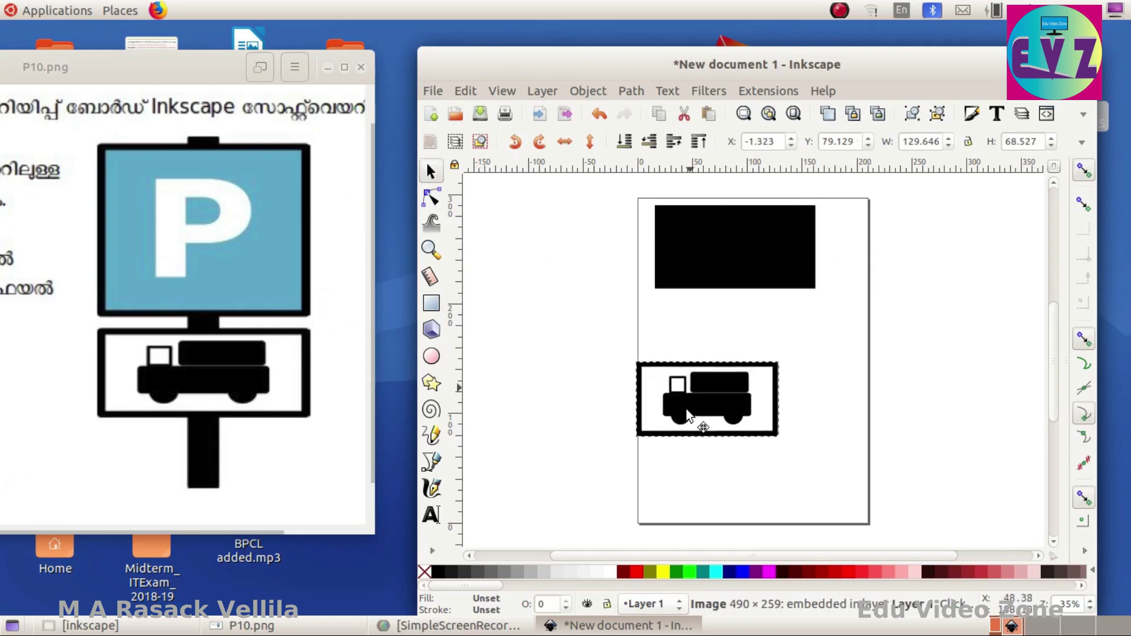
Stretch the black rectangle downward to about 118 mm tall and fill it with blue 4a80b3ff.
{"action": "left_click", "coordinate": [737, 264]}
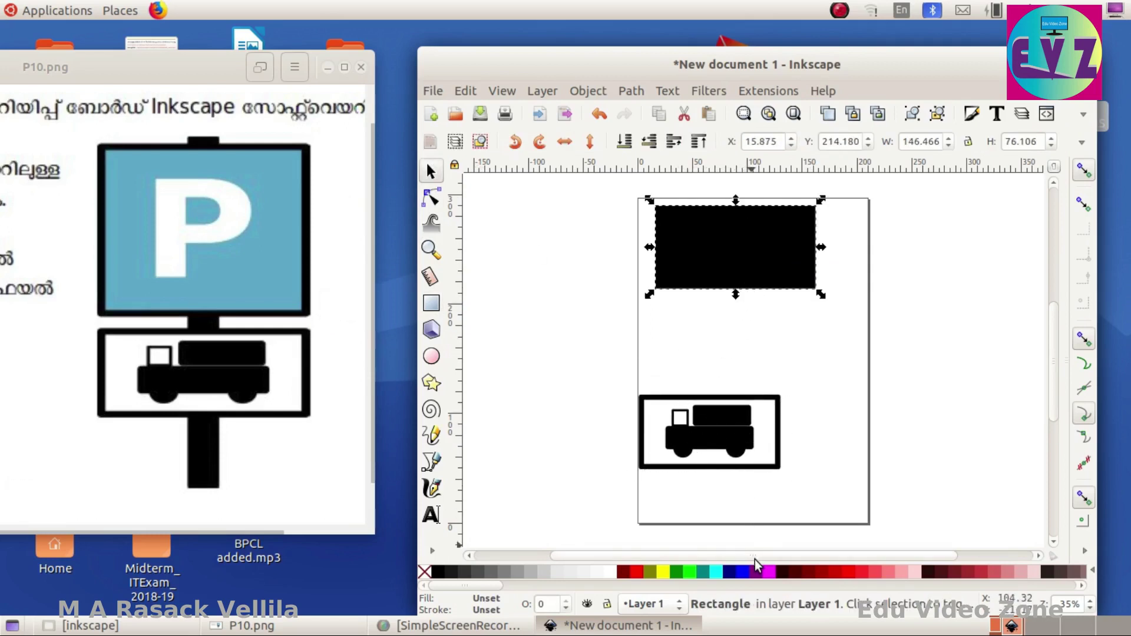
{"action": "left_click", "coordinate": [705, 571]}
{"action": "left_click_drag", "start_coordinate": [736, 294], "coordinate": [735, 340]}
{"action": "left_click", "coordinate": [471, 600]}
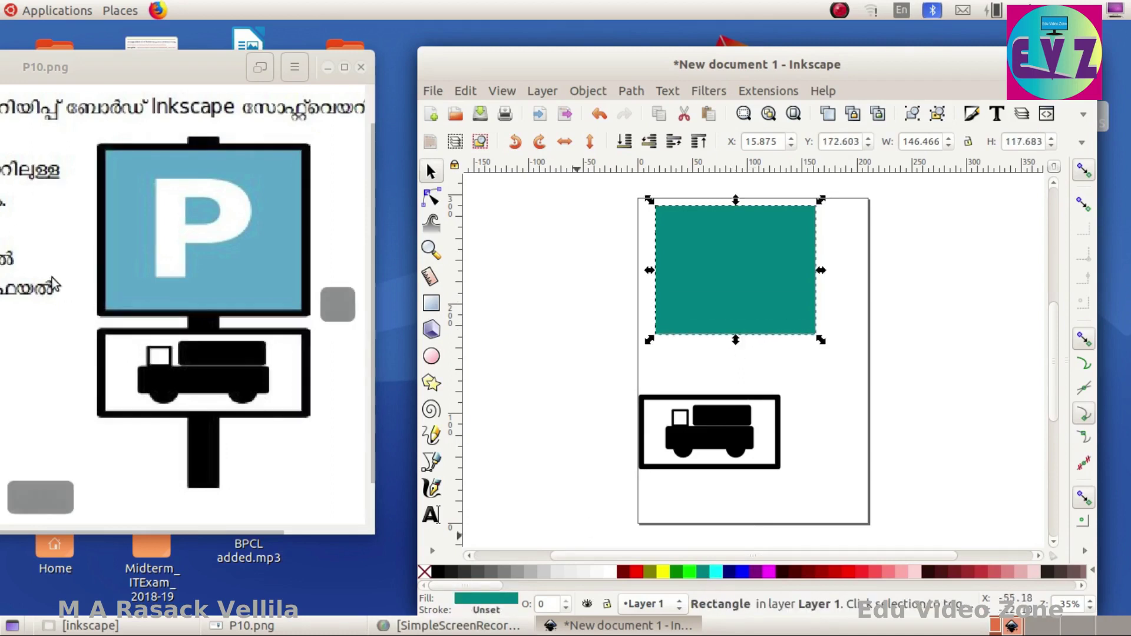
{"action": "mouse_move", "coordinate": [924, 348]}
{"action": "left_mouse_down"}
{"action": "mouse_move", "coordinate": [959, 347]}
{"action": "mouse_move", "coordinate": [937, 350]}
{"action": "left_mouse_up"}
{"action": "left_click_drag", "start_coordinate": [914, 295], "coordinate": [884, 303]}
{"action": "left_click_drag", "start_coordinate": [959, 344], "coordinate": [948, 344]}
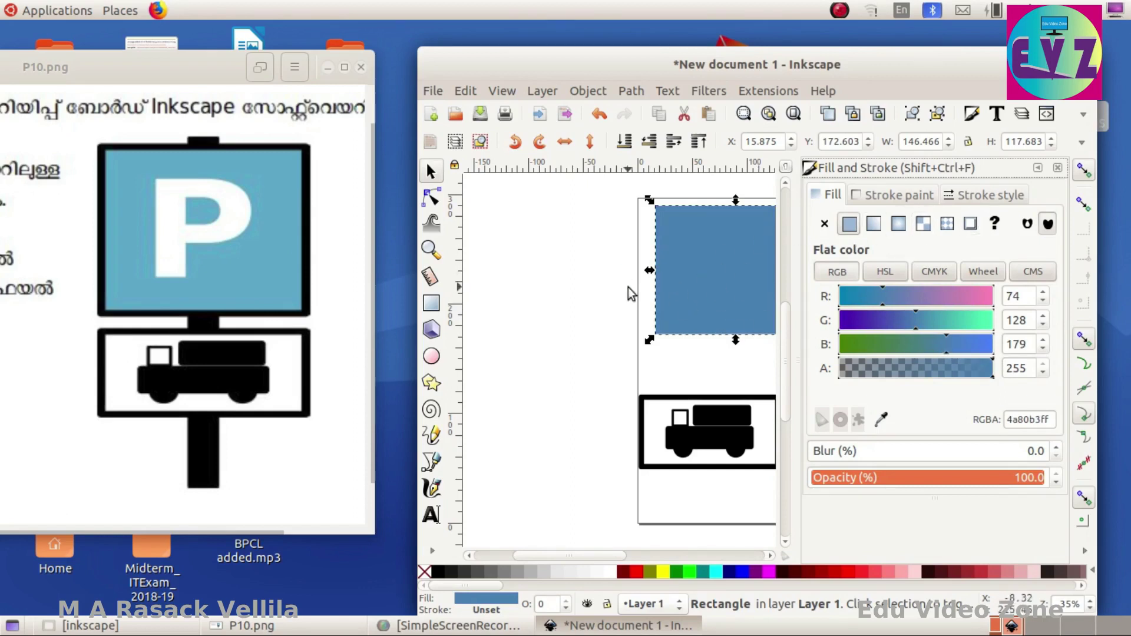
Give the blue rectangle a flat black stroke about 7.33 mm wide.
{"action": "left_click", "coordinate": [891, 198]}
{"action": "left_click", "coordinate": [848, 224]}
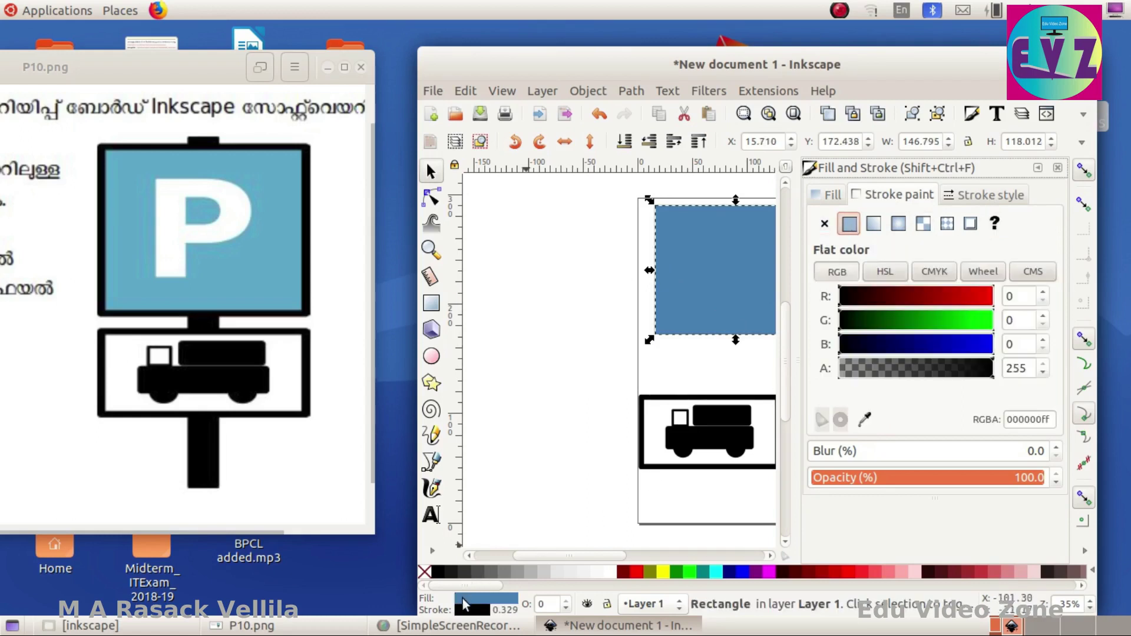
{"action": "left_click", "coordinate": [978, 200]}
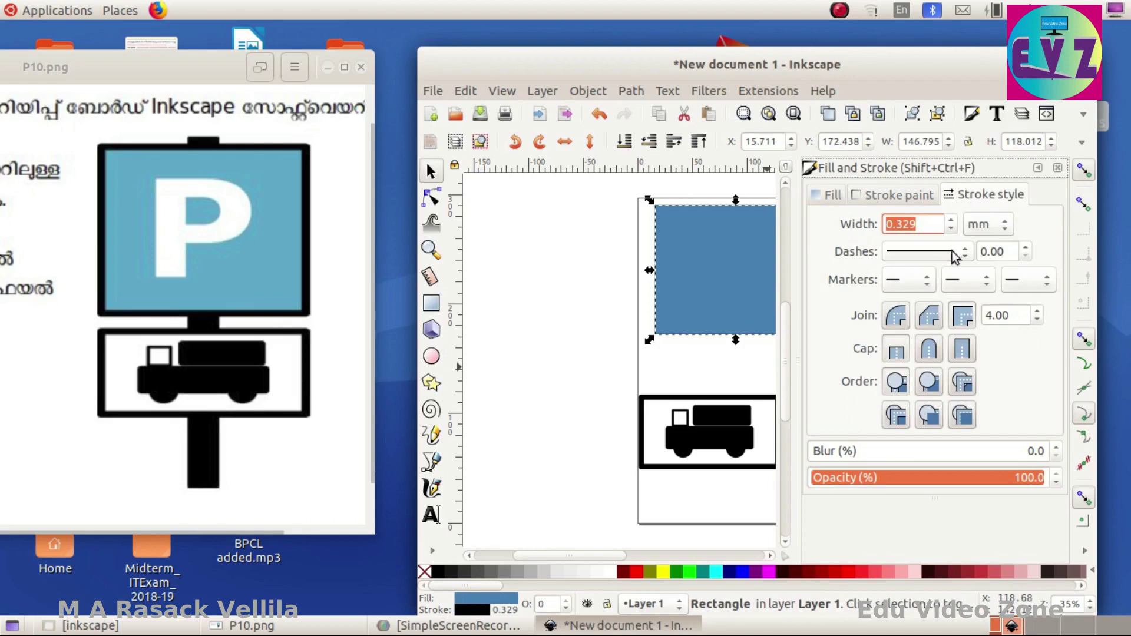
{"action": "left_click", "coordinate": [951, 219]}
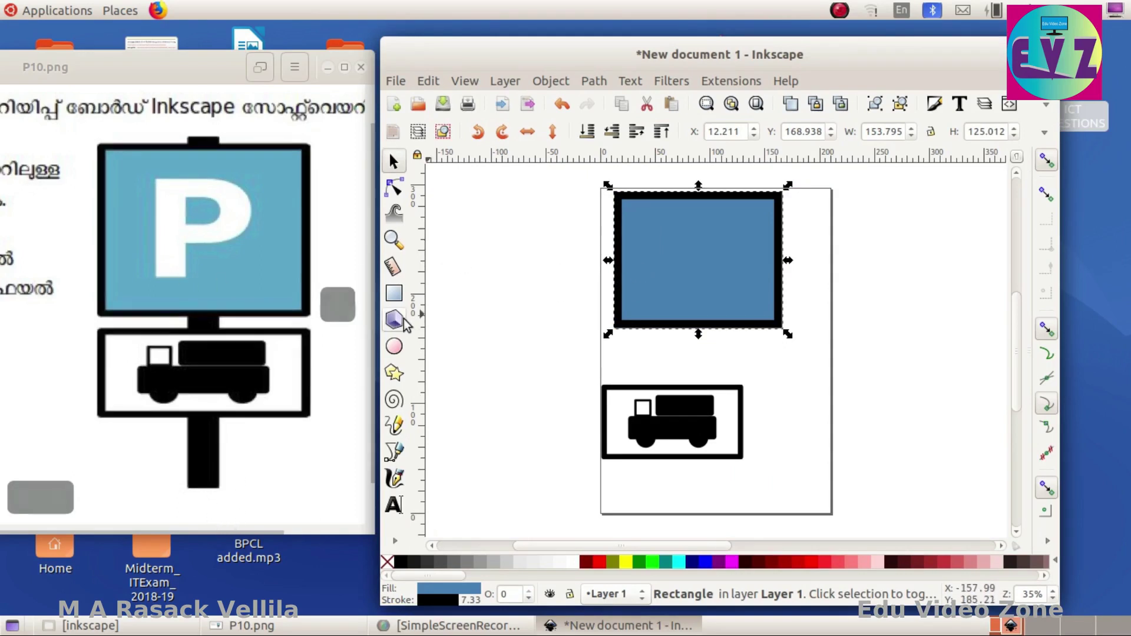
Draw a vertical post about 17 × 299 mm through the middle of the blue panel, with black fill and no stroke.
{"action": "left_click", "coordinate": [393, 294]}
{"action": "mouse_move", "coordinate": [676, 178]}
{"action": "left_mouse_down"}
{"action": "mouse_move", "coordinate": [697, 206]}
{"action": "mouse_move", "coordinate": [705, 365]}
{"action": "mouse_move", "coordinate": [695, 511]}
{"action": "left_mouse_up"}
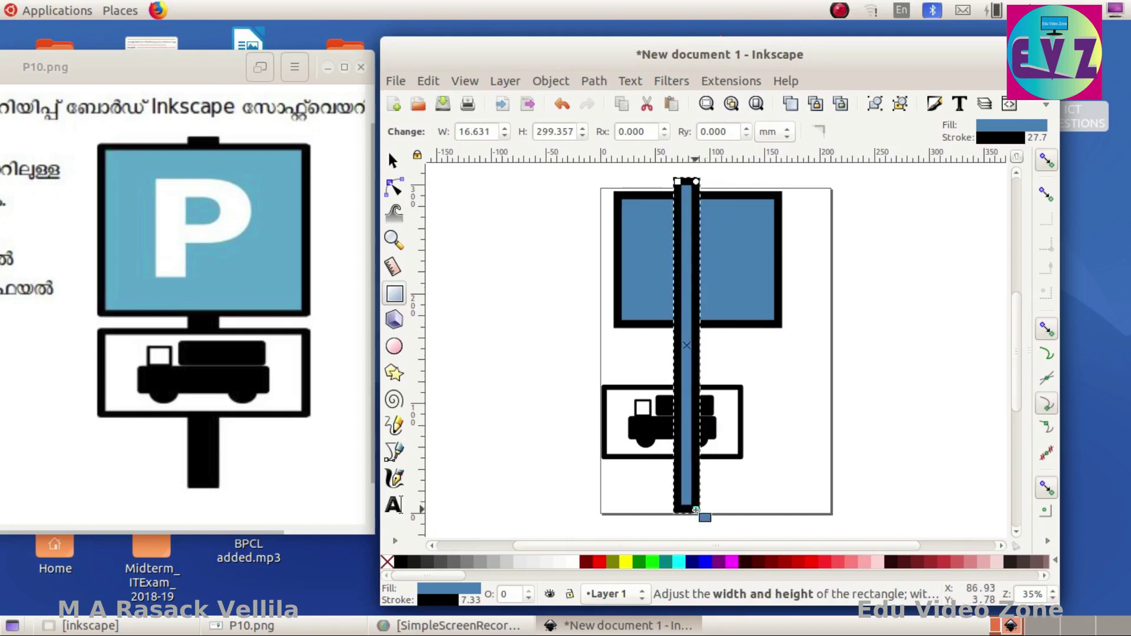
{"action": "left_click", "coordinate": [437, 601]}
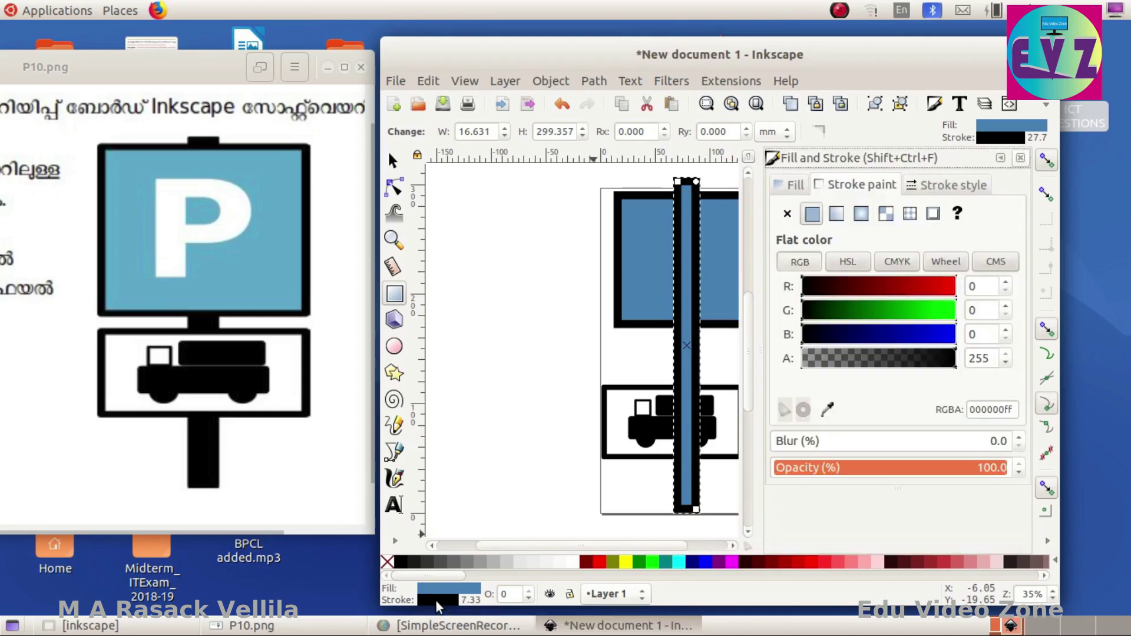
{"action": "left_click", "coordinate": [789, 214]}
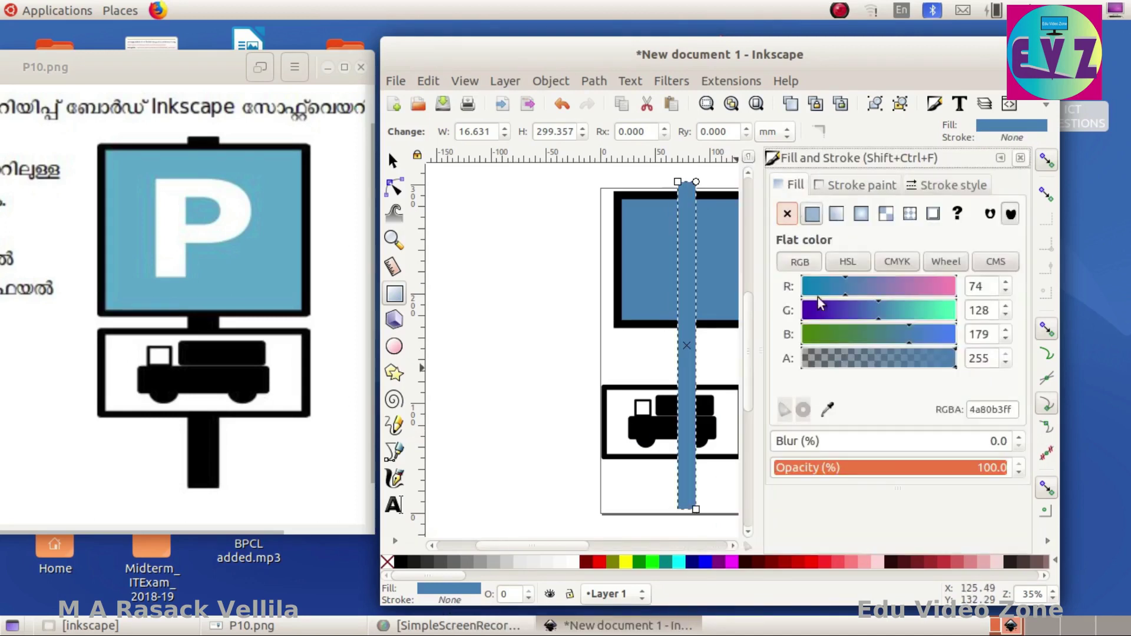
{"action": "left_click_drag", "start_coordinate": [848, 315], "coordinate": [797, 311]}
{"action": "left_click_drag", "start_coordinate": [863, 289], "coordinate": [769, 287]}
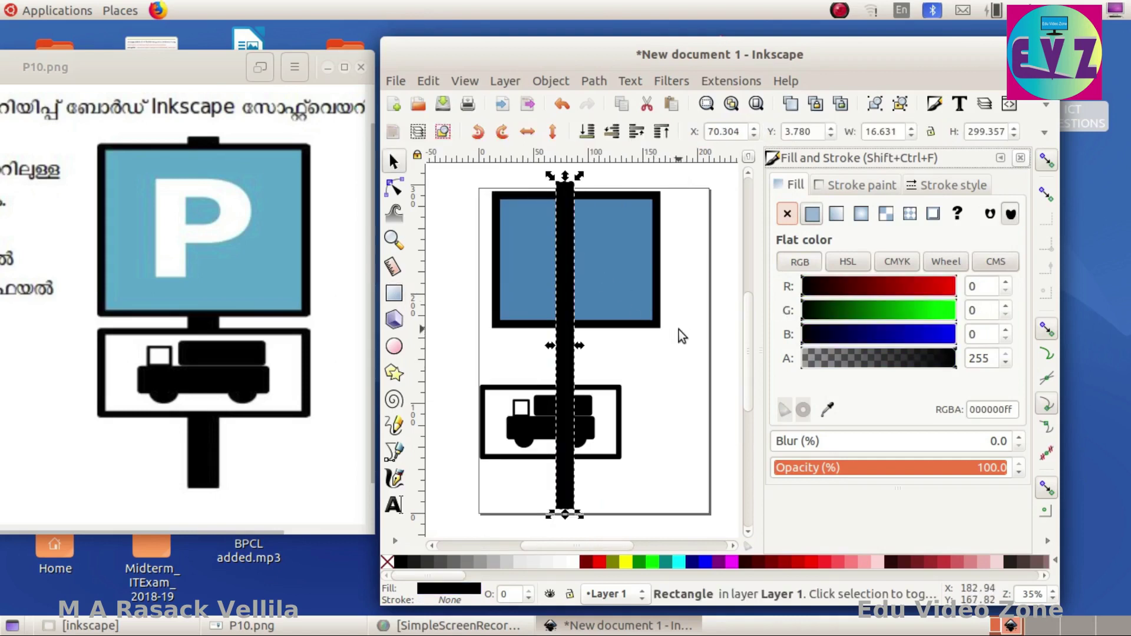
Lower the black post in the stacking order behind the blue panel and the truck image.
{"action": "key", "text": "Page_Down"}
{"action": "key", "text": "Page_Down"}
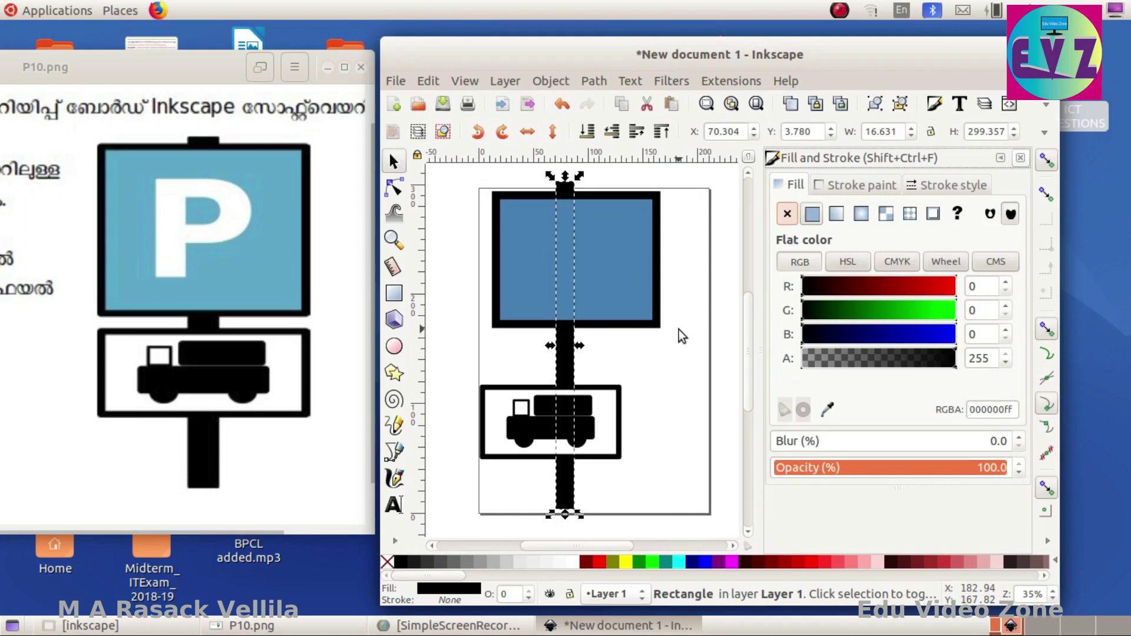
{"action": "left_click", "coordinate": [642, 396]}
{"action": "left_click", "coordinate": [586, 260]}
{"action": "left_click", "coordinate": [659, 391]}
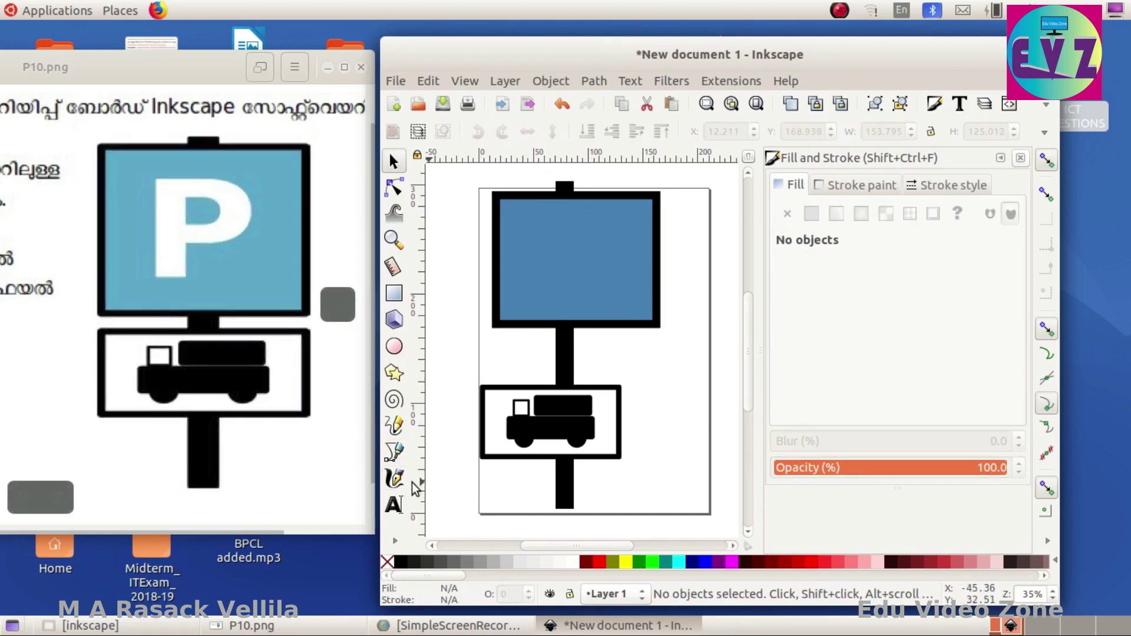
Add the letter P as text on the blue panel in Bold at font size 48.
{"action": "left_click", "coordinate": [394, 505]}
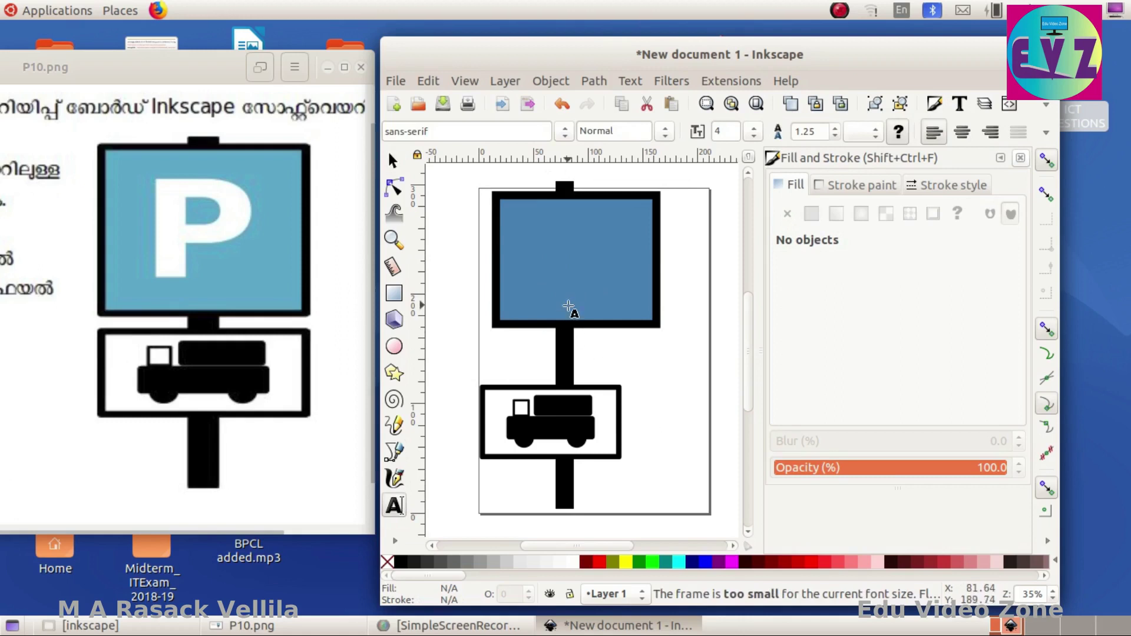
{"action": "left_click", "coordinate": [553, 263]}
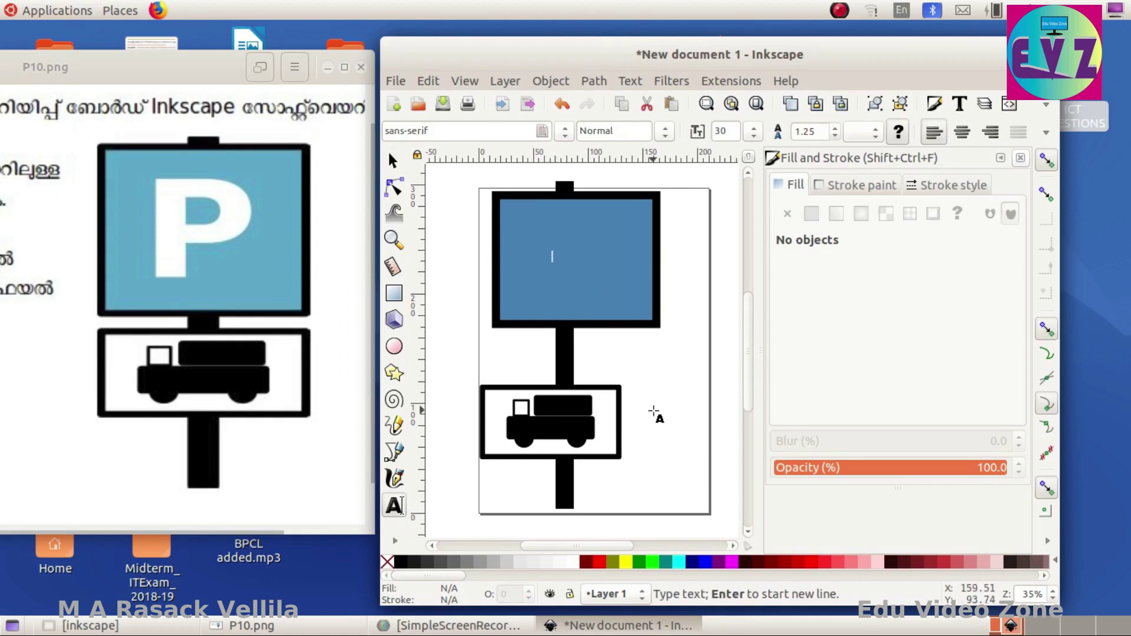
{"action": "type", "text": "P"}
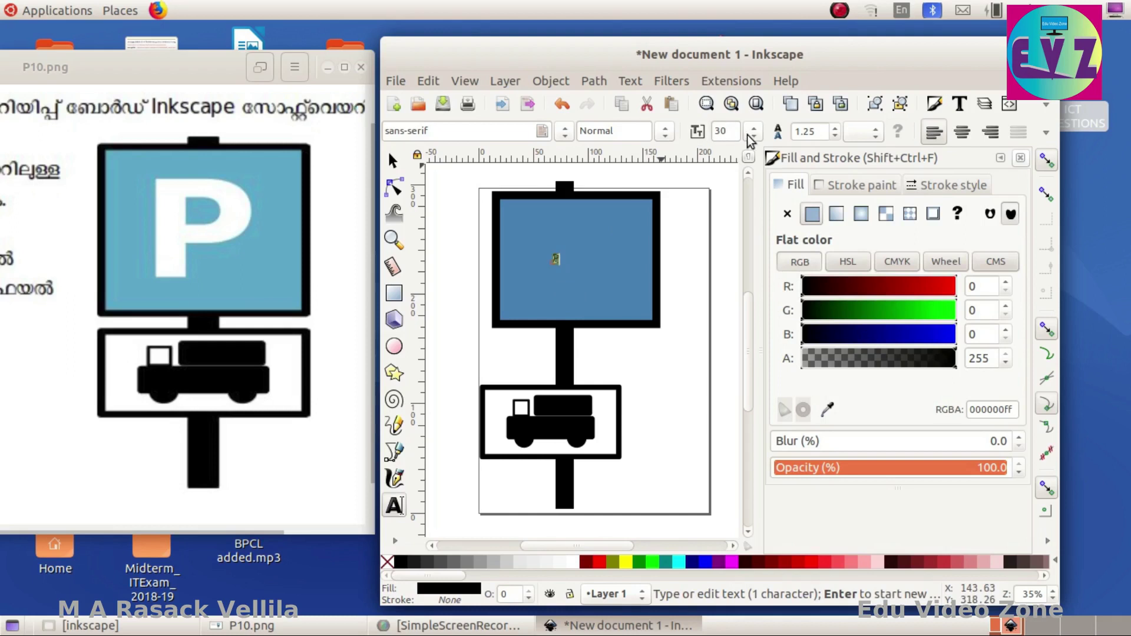
{"action": "left_click", "coordinate": [664, 131]}
{"action": "left_click", "coordinate": [641, 196]}
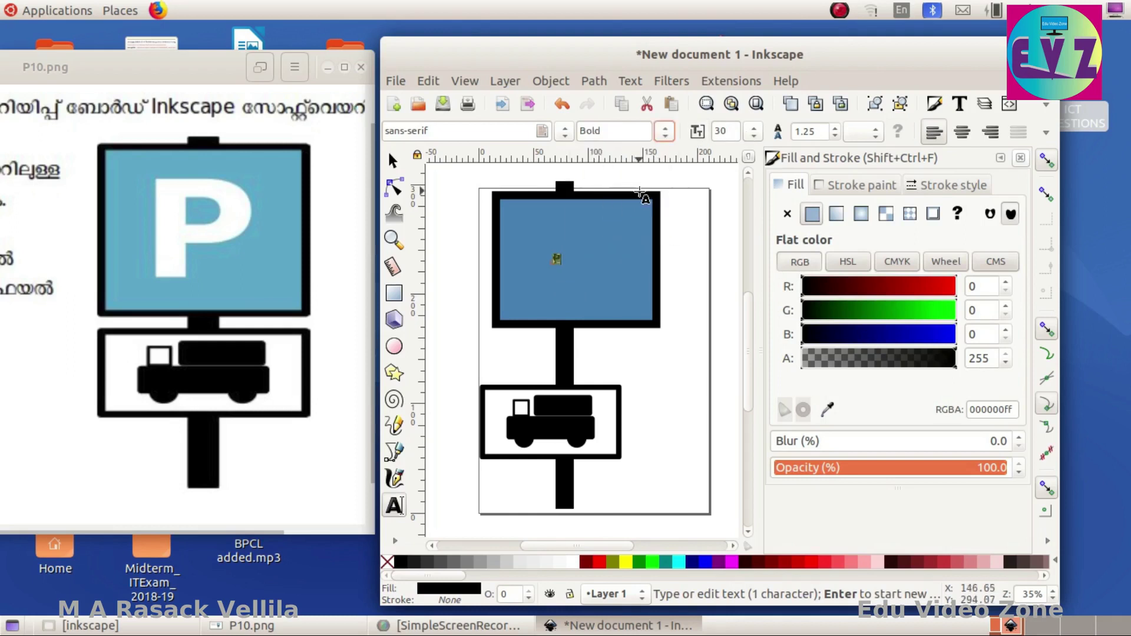
{"action": "left_click", "coordinate": [754, 132]}
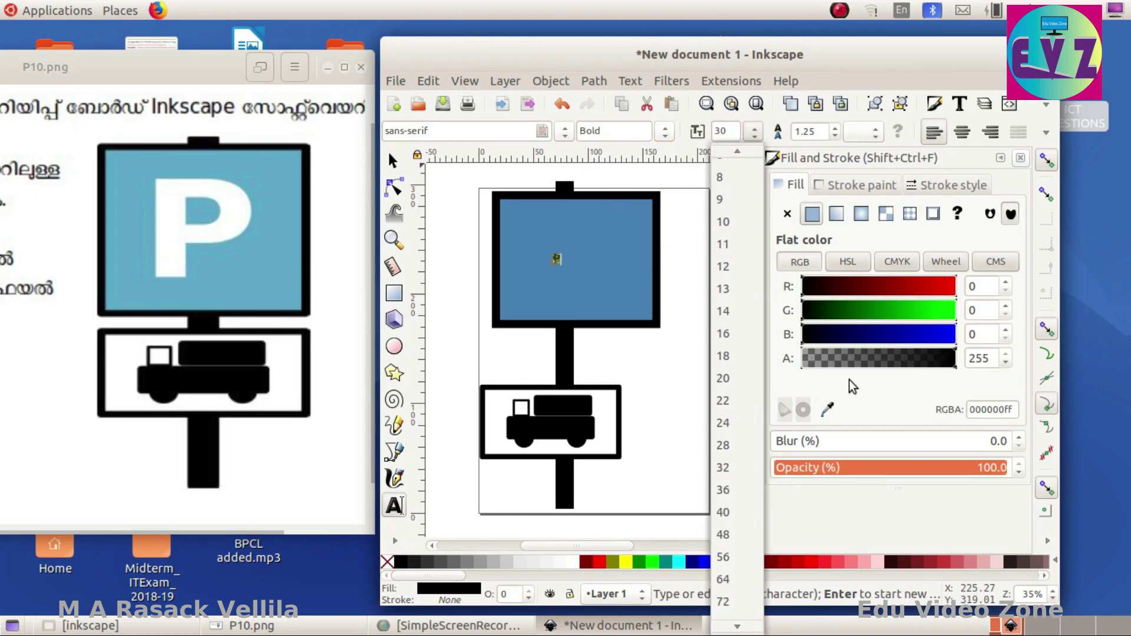
{"action": "left_click", "coordinate": [727, 530]}
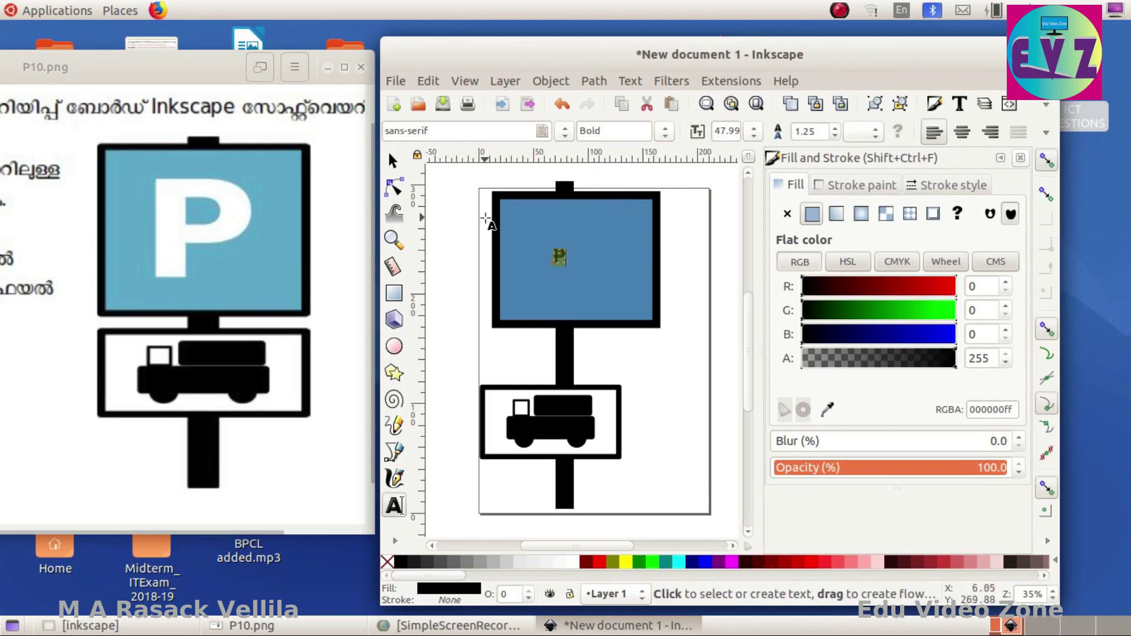
Enlarge the P to about 74 × 82 mm within the blue panel and fill it with white.
{"action": "left_click", "coordinate": [393, 160]}
{"action": "left_click_drag", "start_coordinate": [570, 268], "coordinate": [567, 244]}
{"action": "left_click_drag", "start_coordinate": [615, 278], "coordinate": [631, 310]}
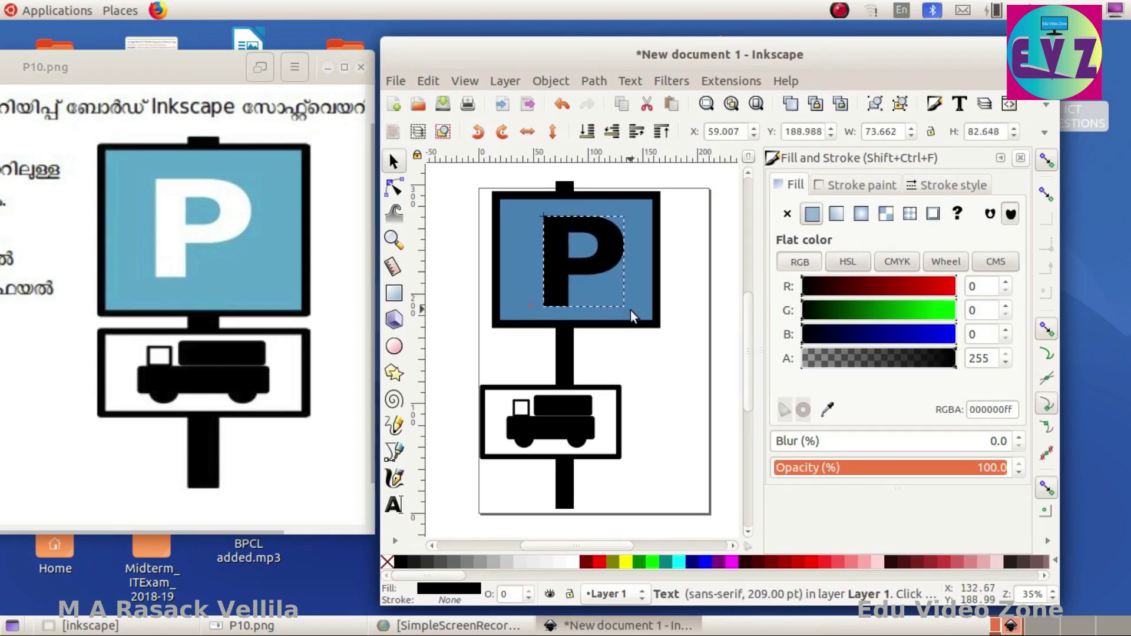
{"action": "left_click", "coordinate": [575, 563]}
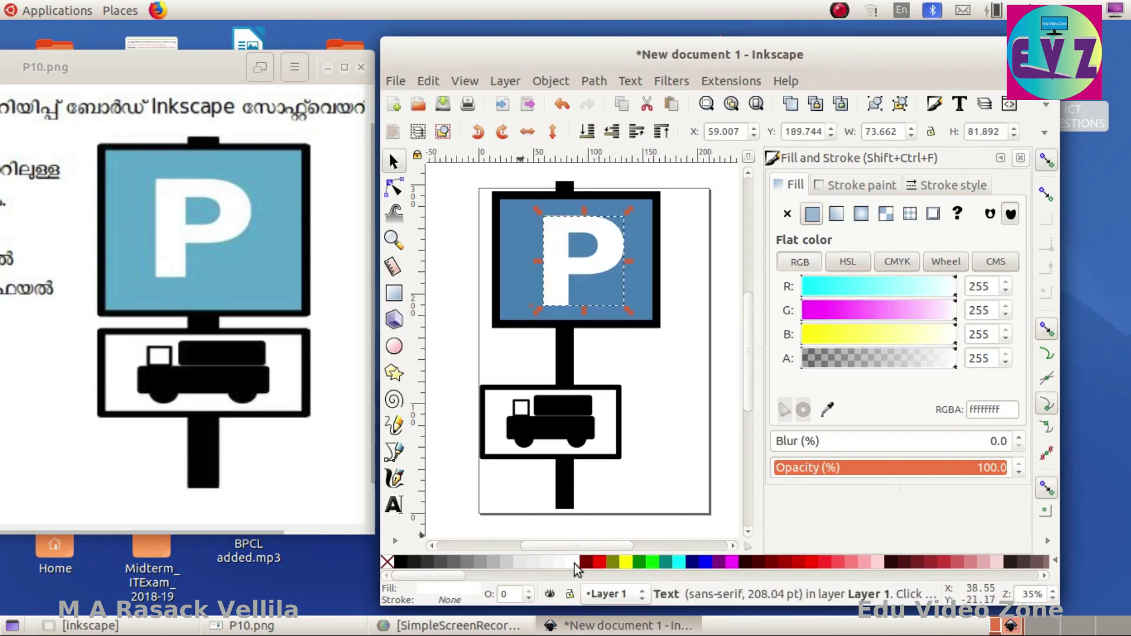
{"action": "left_click", "coordinate": [665, 358]}
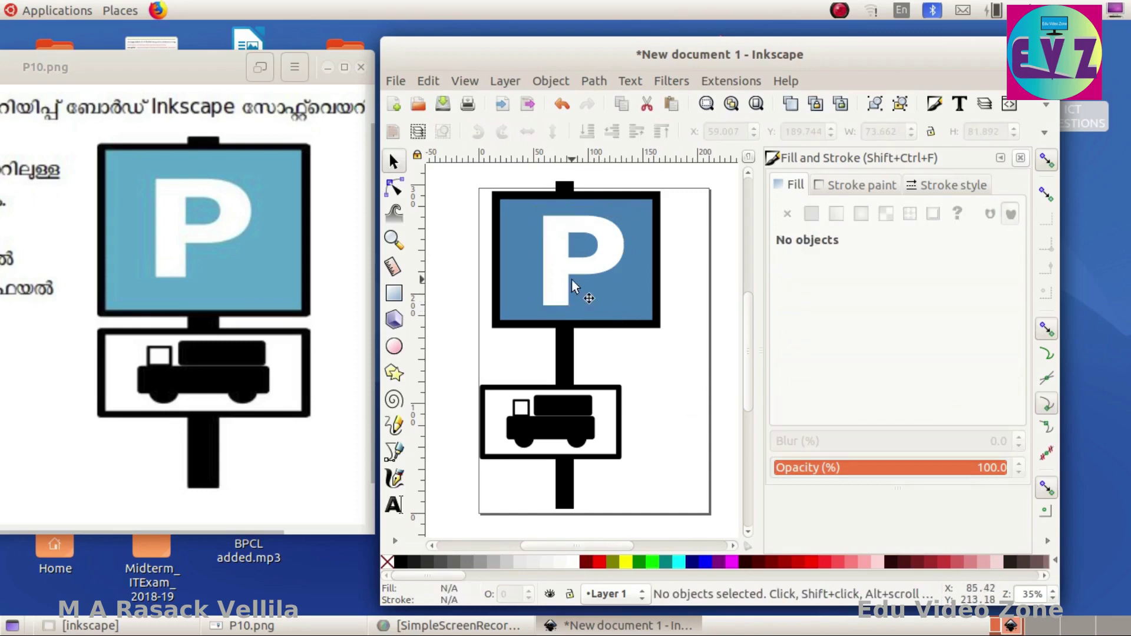
Move the truck image up just below the blue panel and resize the post to about 29 × 290 mm.
{"action": "scroll", "coordinate": [616, 390], "scroll_direction": "down", "scroll_amount": 1}
{"action": "left_click_drag", "start_coordinate": [584, 411], "coordinate": [602, 361]}
{"action": "left_click", "coordinate": [576, 459]}
{"action": "mouse_move", "coordinate": [586, 479]}
{"action": "left_mouse_down"}
{"action": "mouse_move", "coordinate": [588, 456]}
{"action": "mouse_move", "coordinate": [587, 468]}
{"action": "left_mouse_up"}
{"action": "left_click", "coordinate": [523, 333]}
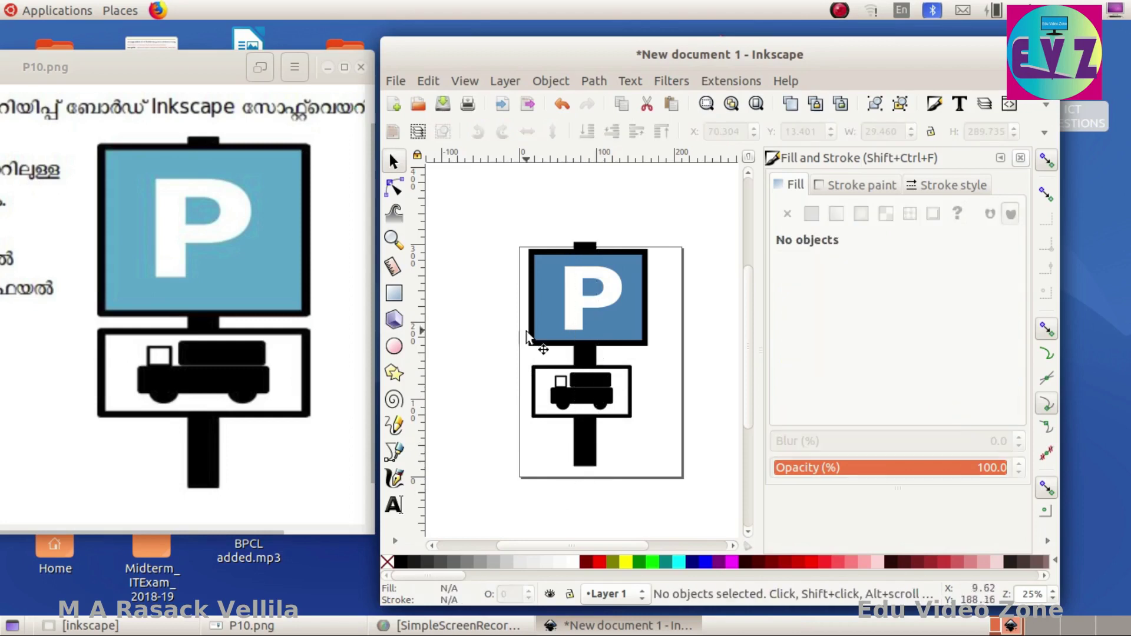
Select all four sign objects and align their centers on a common vertical axis.
{"action": "left_click_drag", "start_coordinate": [501, 202], "coordinate": [677, 496]}
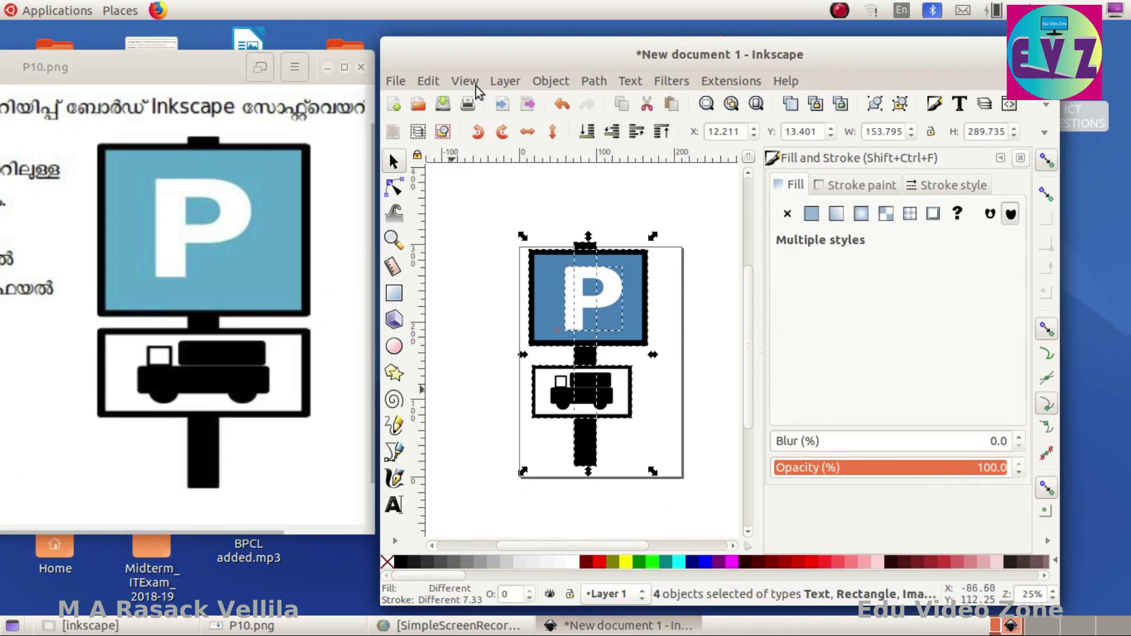
{"action": "left_click", "coordinate": [546, 81]}
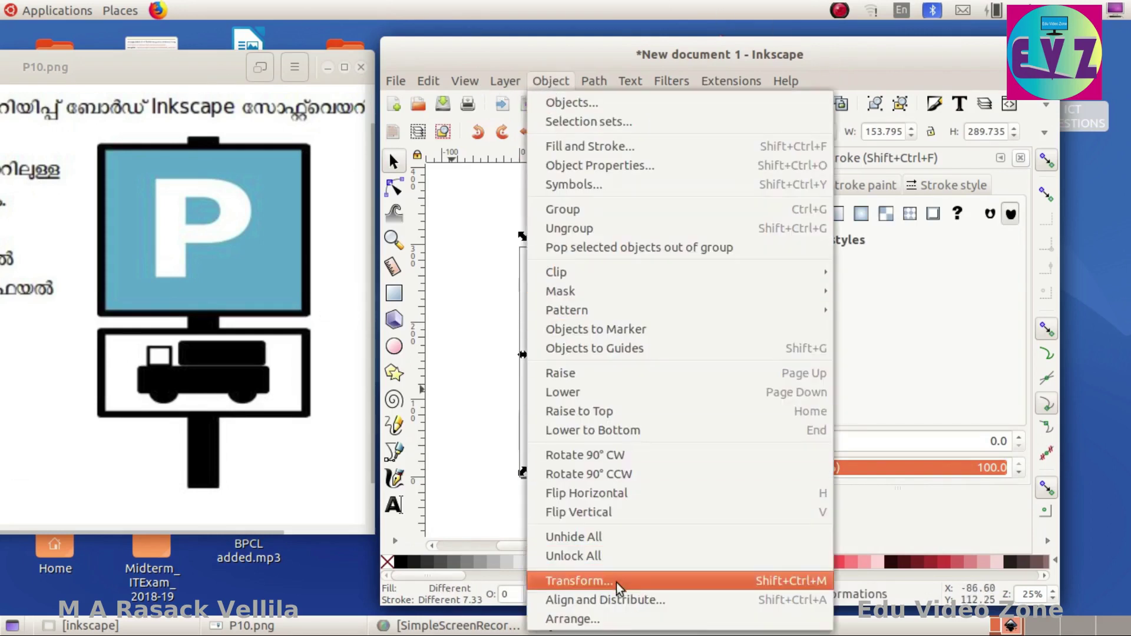
{"action": "left_click", "coordinate": [613, 599]}
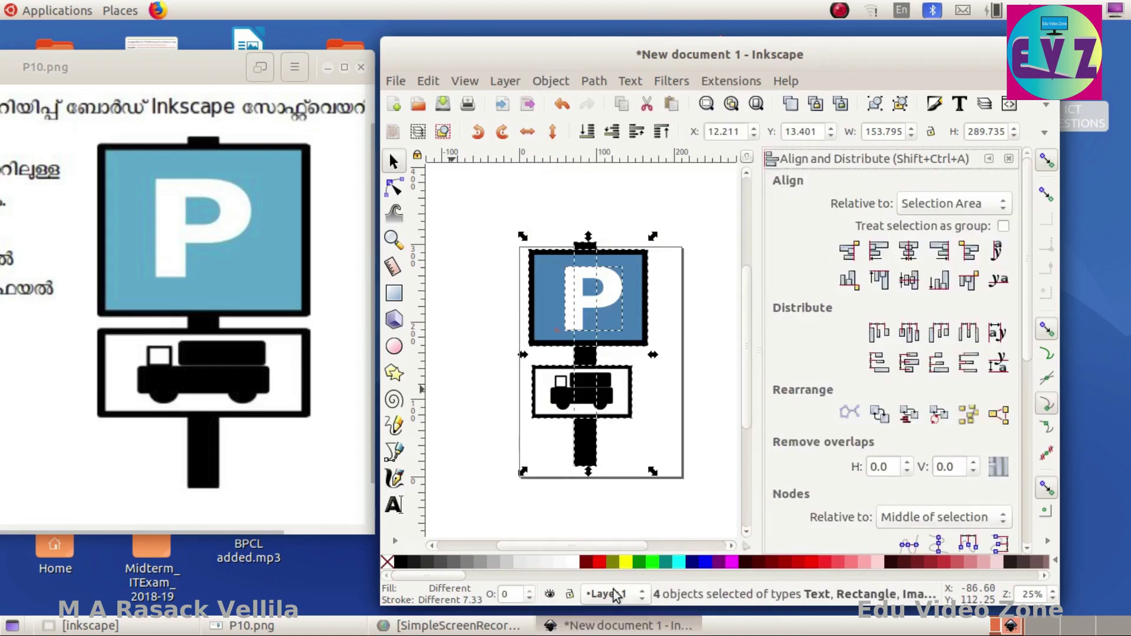
{"action": "left_click", "coordinate": [909, 253]}
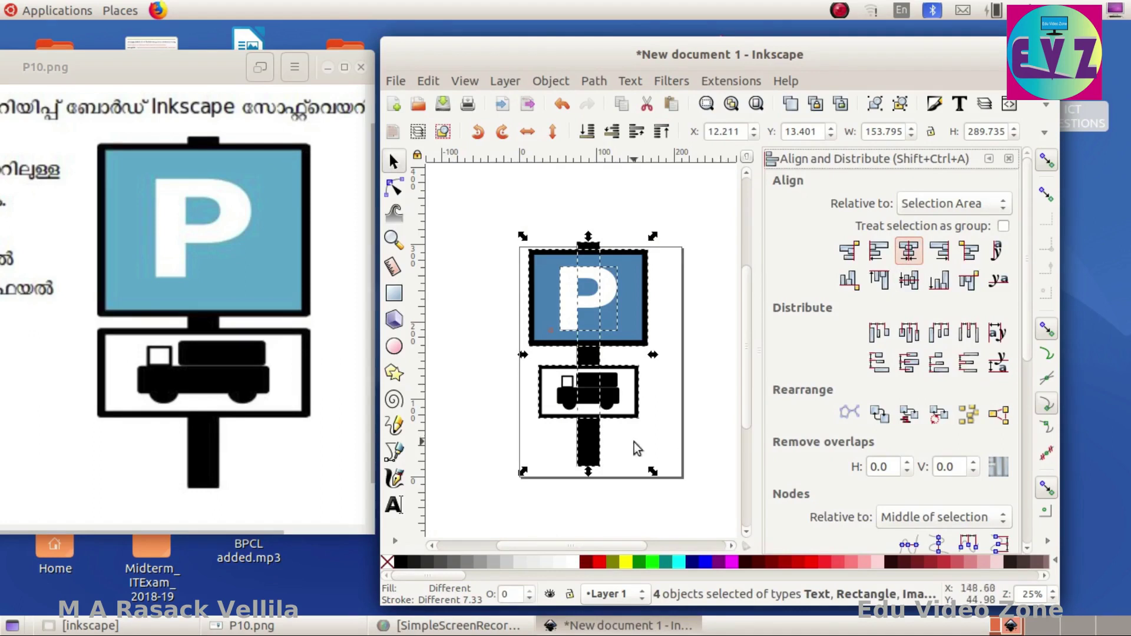
{"action": "left_click", "coordinate": [717, 328]}
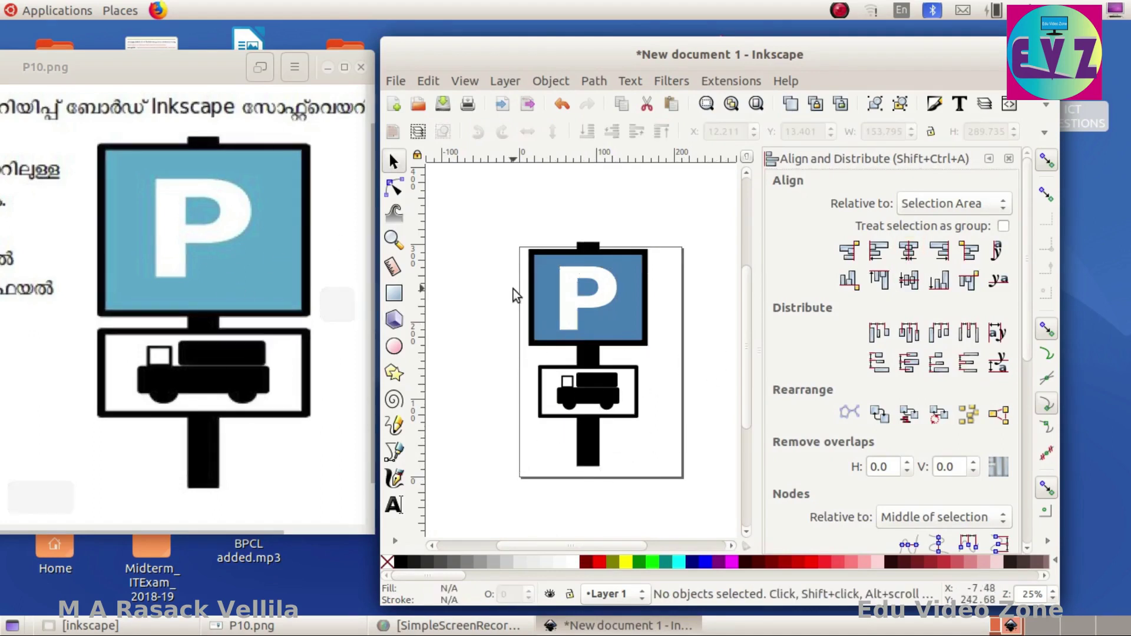
Group the P, the blue panel, the truck image and the post into one object.
{"action": "left_click_drag", "start_coordinate": [499, 215], "coordinate": [669, 504]}
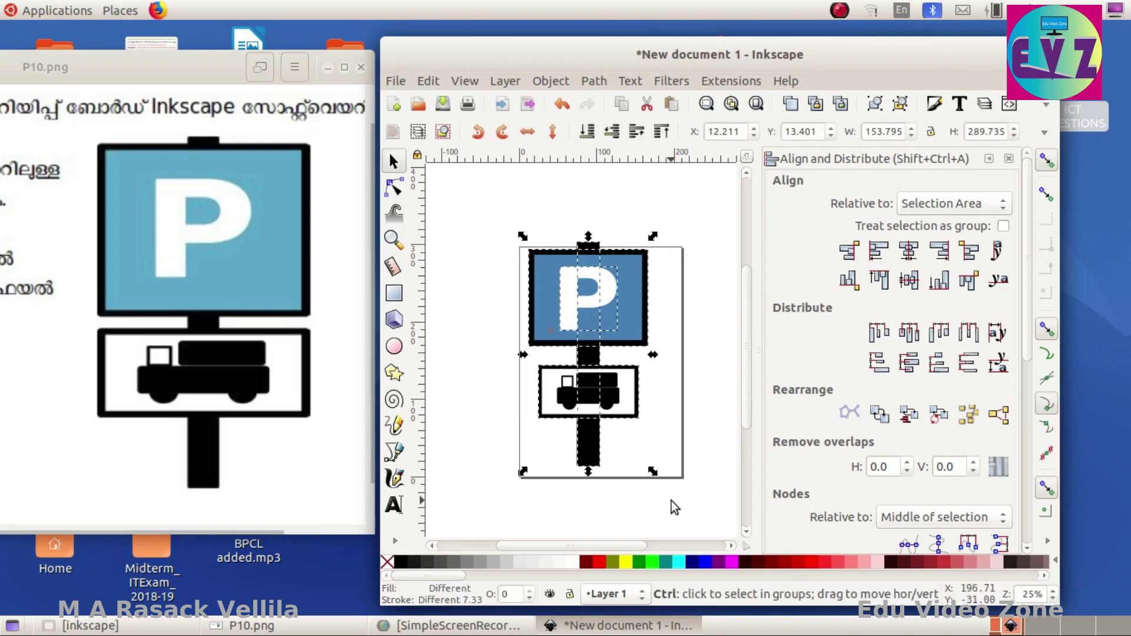
{"action": "key", "text": "ctrl+g"}
{"action": "left_click", "coordinate": [686, 405]}
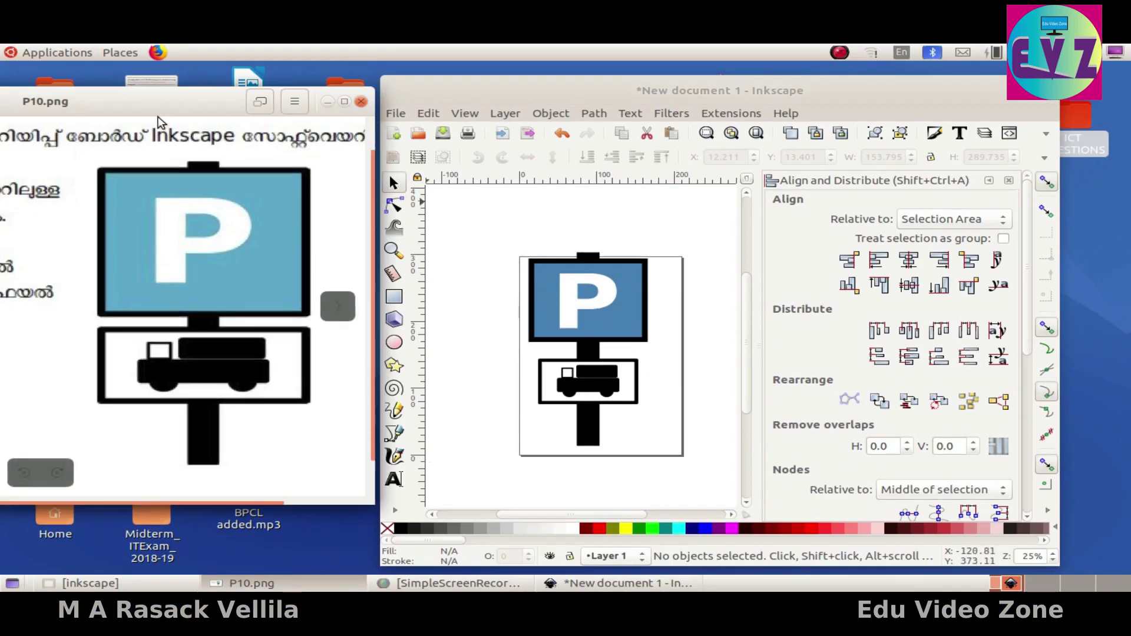
Close the reference image window and maximize the Inkscape window.
{"action": "left_click", "coordinate": [335, 321]}
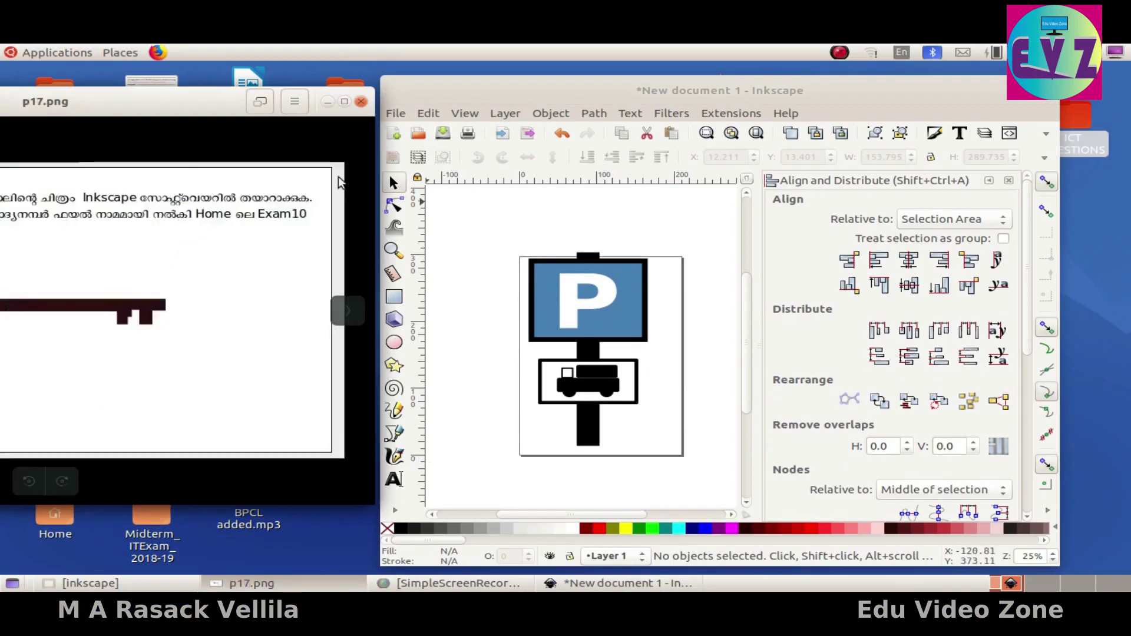
{"action": "left_click", "coordinate": [360, 102]}
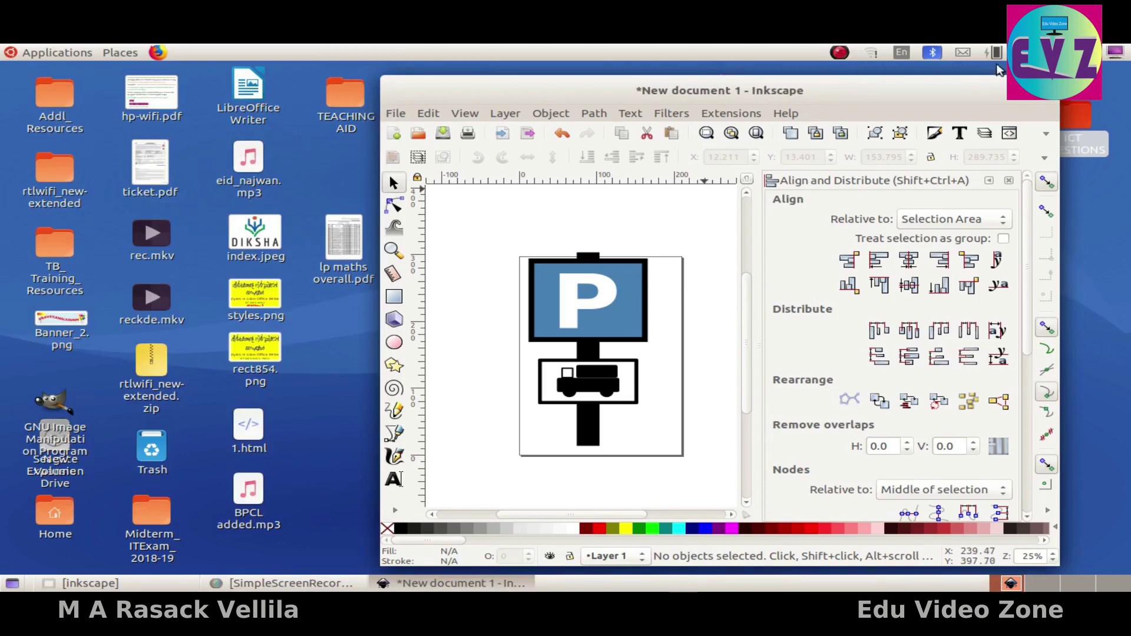
{"action": "left_click", "coordinate": [1031, 92]}
Scale the grouped sign down to about 147 × 253 mm and place it in the middle of the page.
{"action": "left_click_drag", "start_coordinate": [328, 227], "coordinate": [547, 478]}
{"action": "left_click_drag", "start_coordinate": [437, 313], "coordinate": [453, 327]}
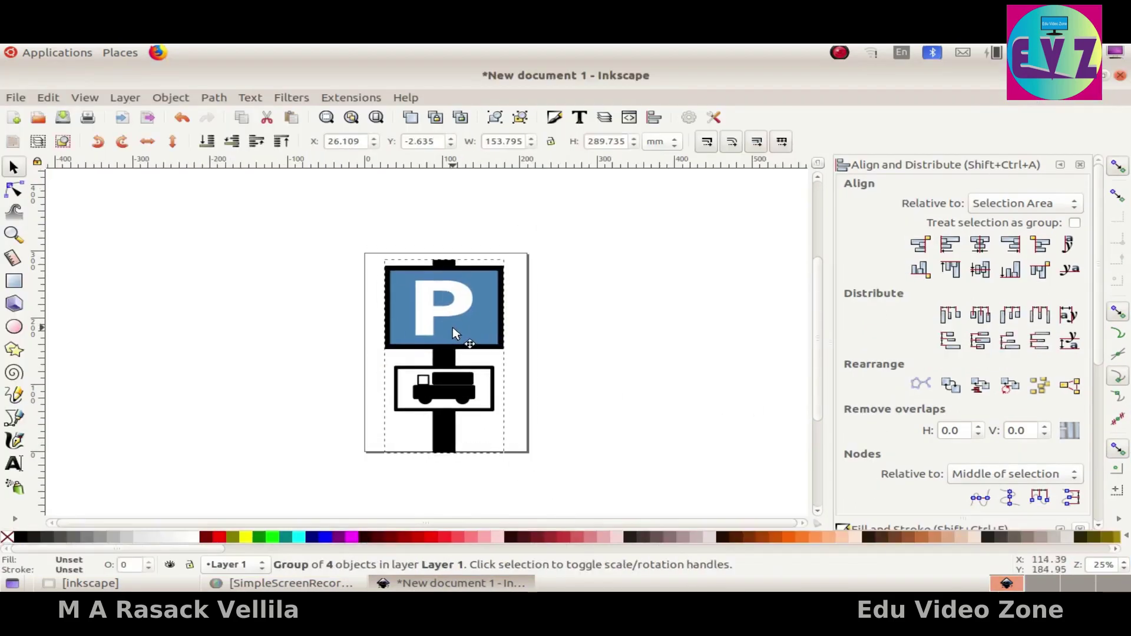
{"action": "left_click_drag", "start_coordinate": [513, 458], "coordinate": [507, 435]}
{"action": "left_click_drag", "start_coordinate": [457, 318], "coordinate": [463, 329]}
{"action": "left_click", "coordinate": [563, 370]}
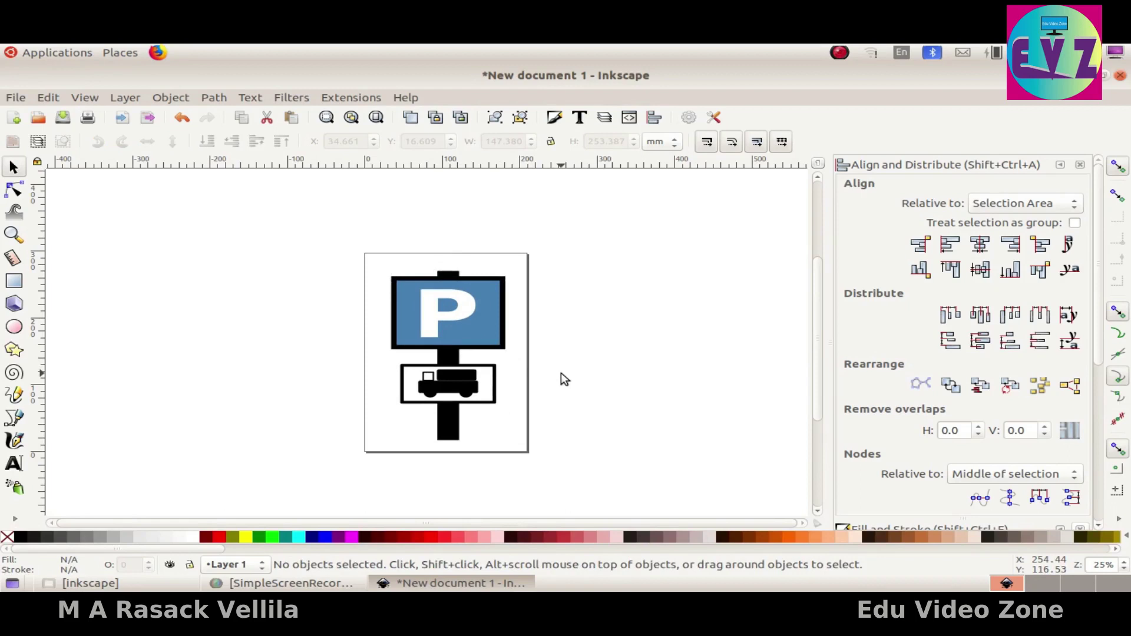
{"action": "left_click", "coordinate": [15, 97]}
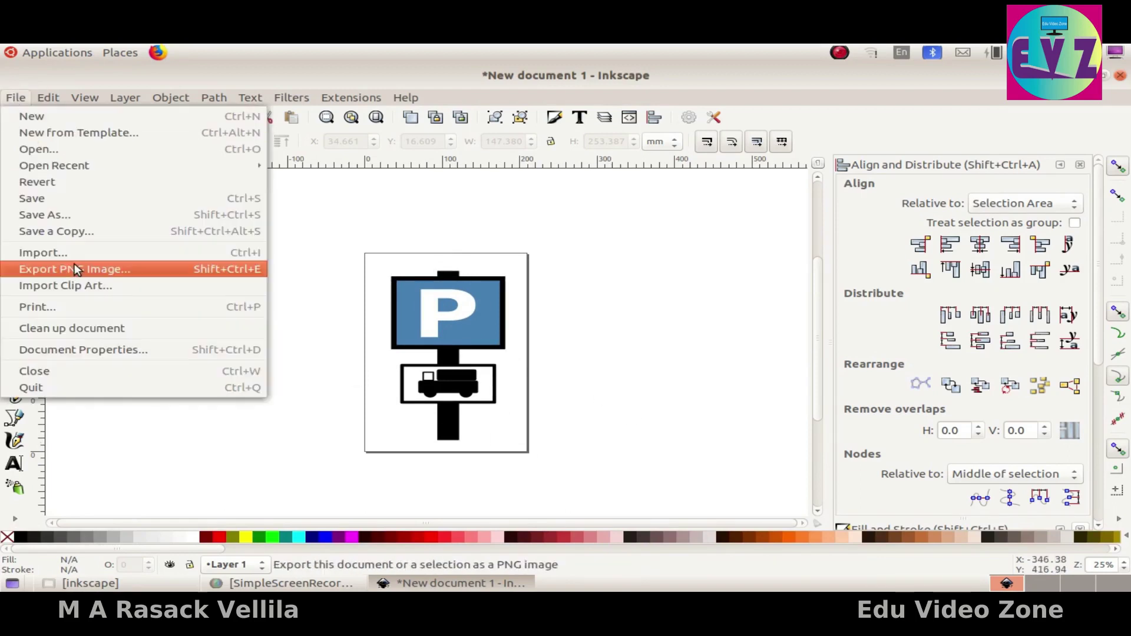
{"action": "left_click", "coordinate": [48, 197]}
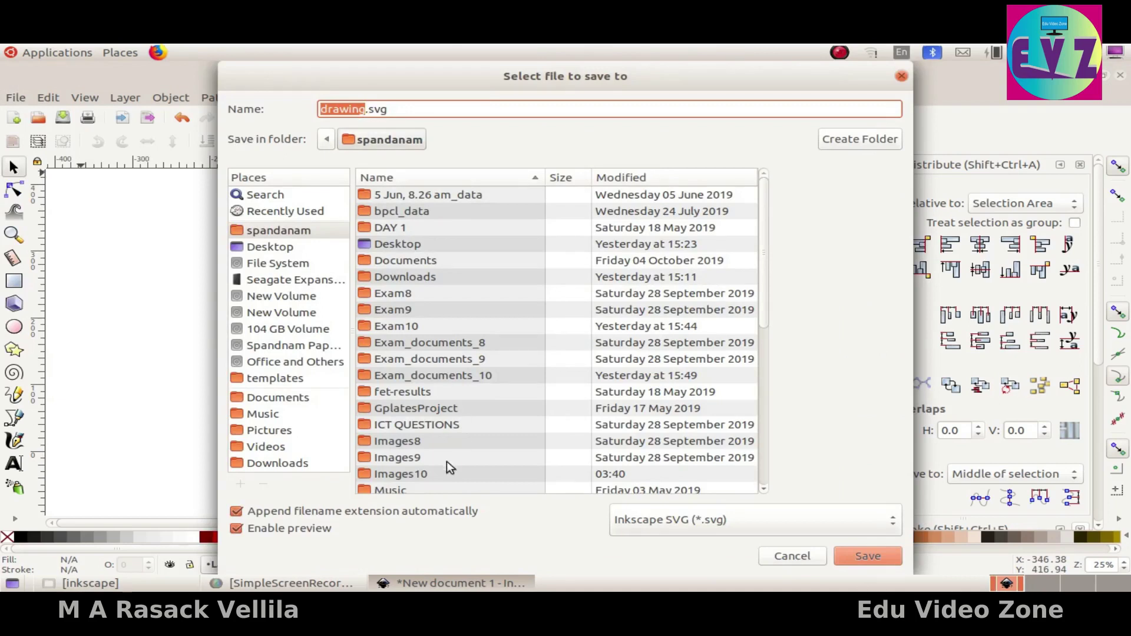
{"action": "left_click", "coordinate": [346, 111]}
{"action": "left_click", "coordinate": [902, 76]}
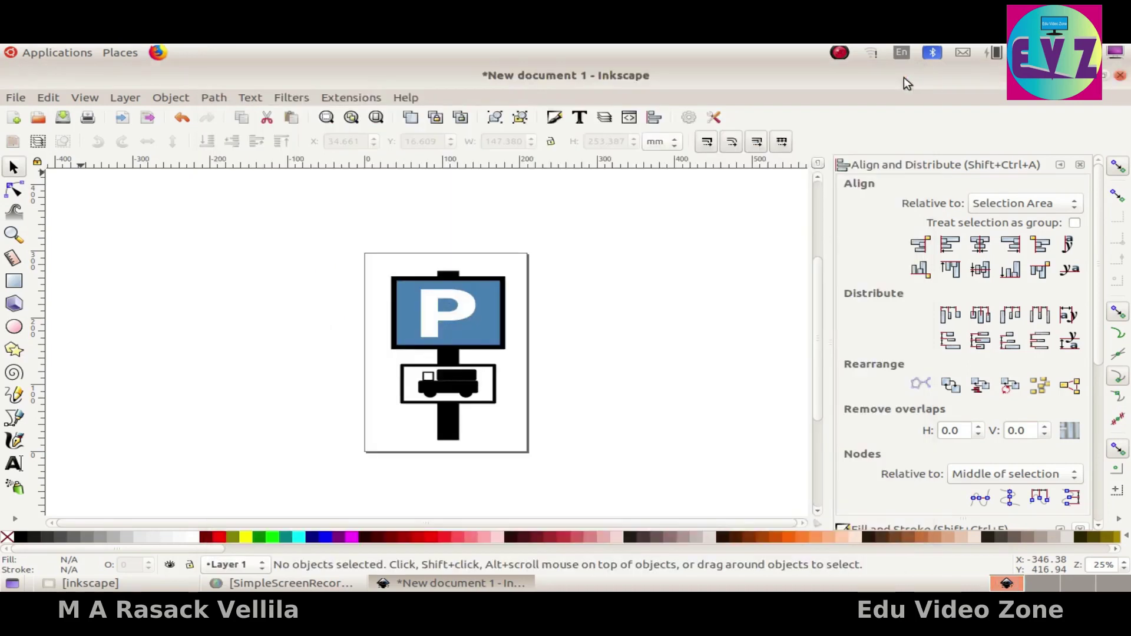
Select the grouped parking sign and open the PNG image export settings.
{"action": "left_click", "coordinate": [446, 318]}
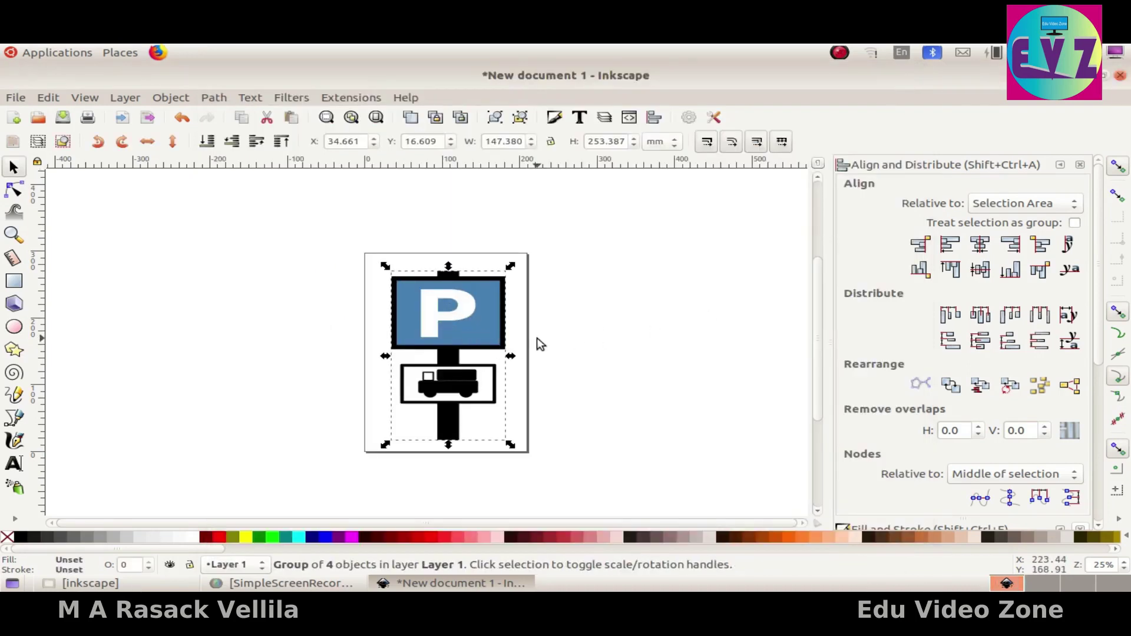
{"action": "left_click", "coordinate": [709, 360]}
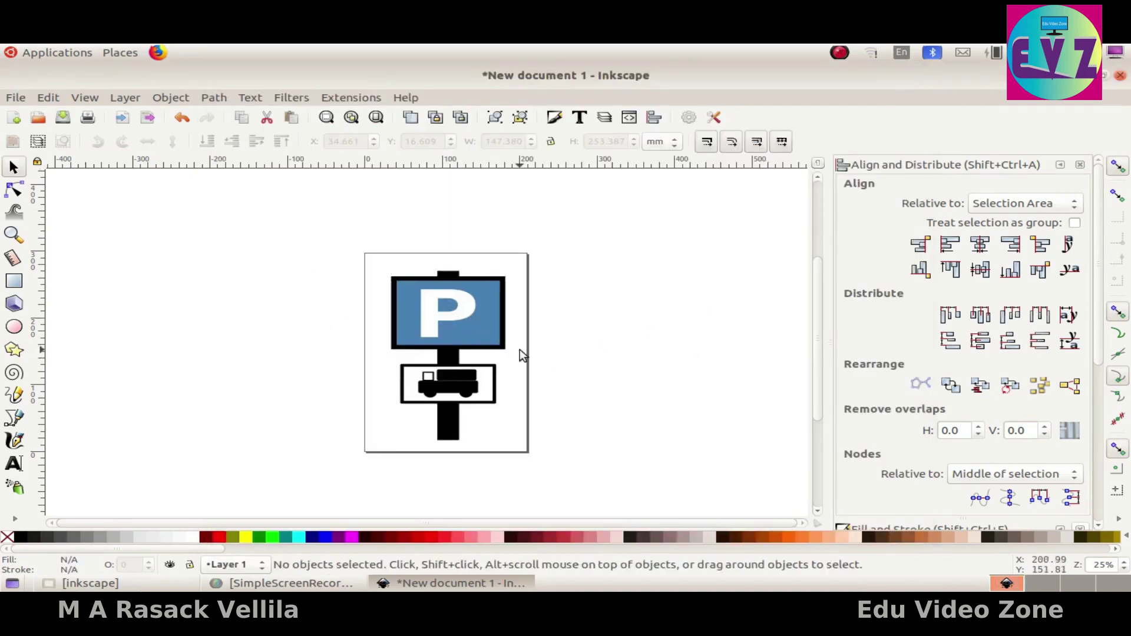
{"action": "left_click", "coordinate": [483, 336]}
{"action": "left_click", "coordinate": [15, 98]}
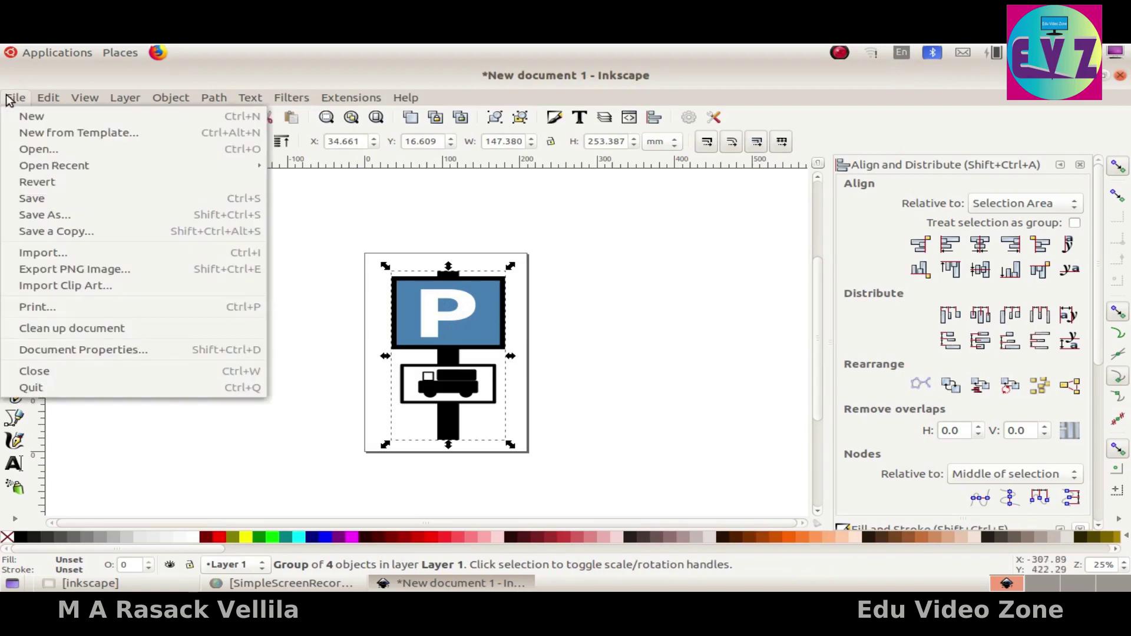
{"action": "left_click", "coordinate": [65, 274]}
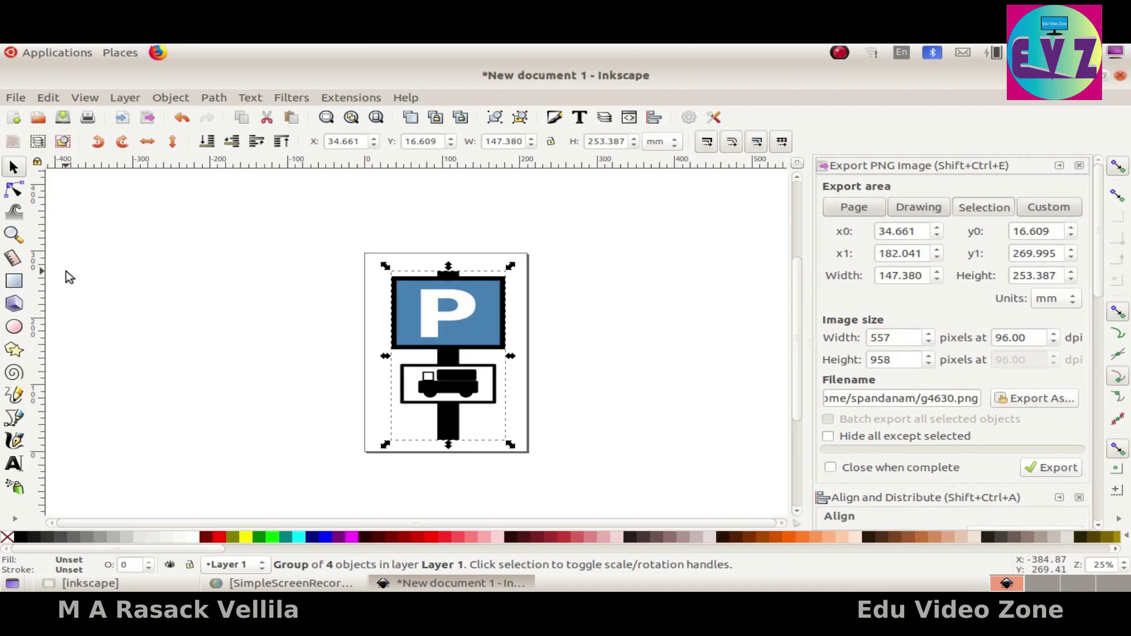
Try the Page, Drawing and Custom export areas, and set the export area to Selection with the sign group selected.
{"action": "left_click", "coordinate": [864, 212]}
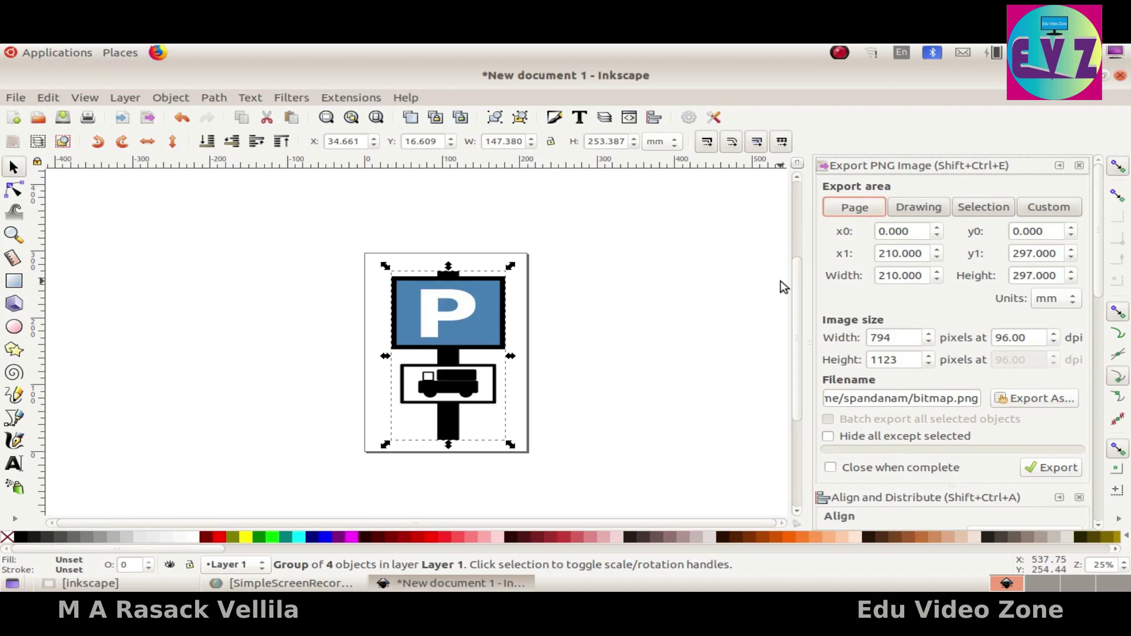
{"action": "left_click", "coordinate": [572, 397]}
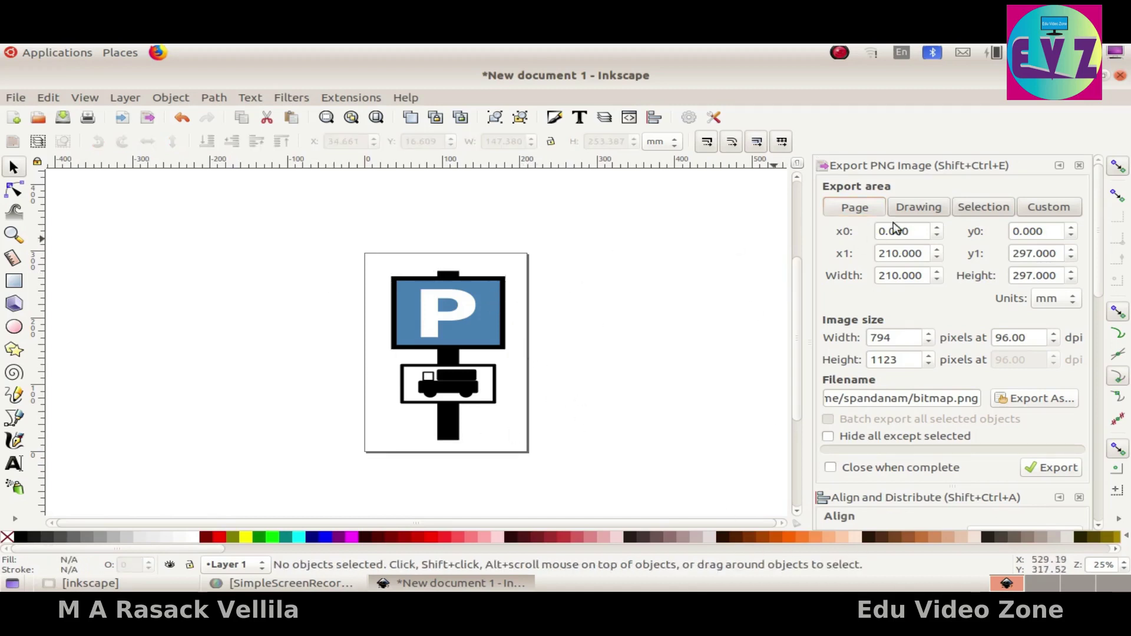
{"action": "left_click", "coordinate": [921, 214]}
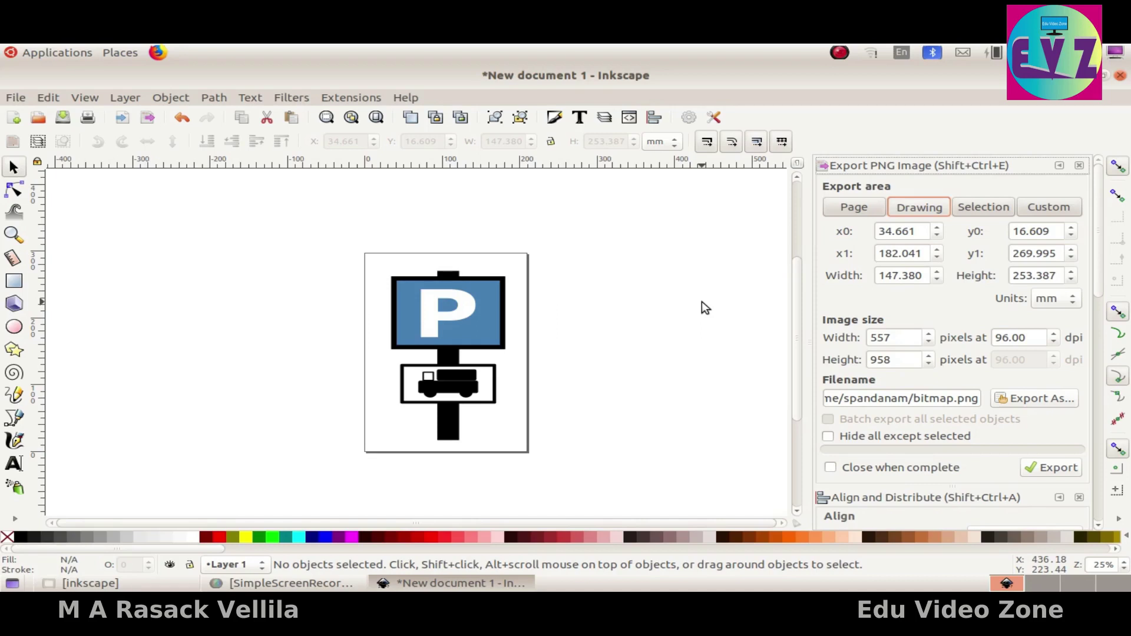
{"action": "left_click", "coordinate": [502, 346]}
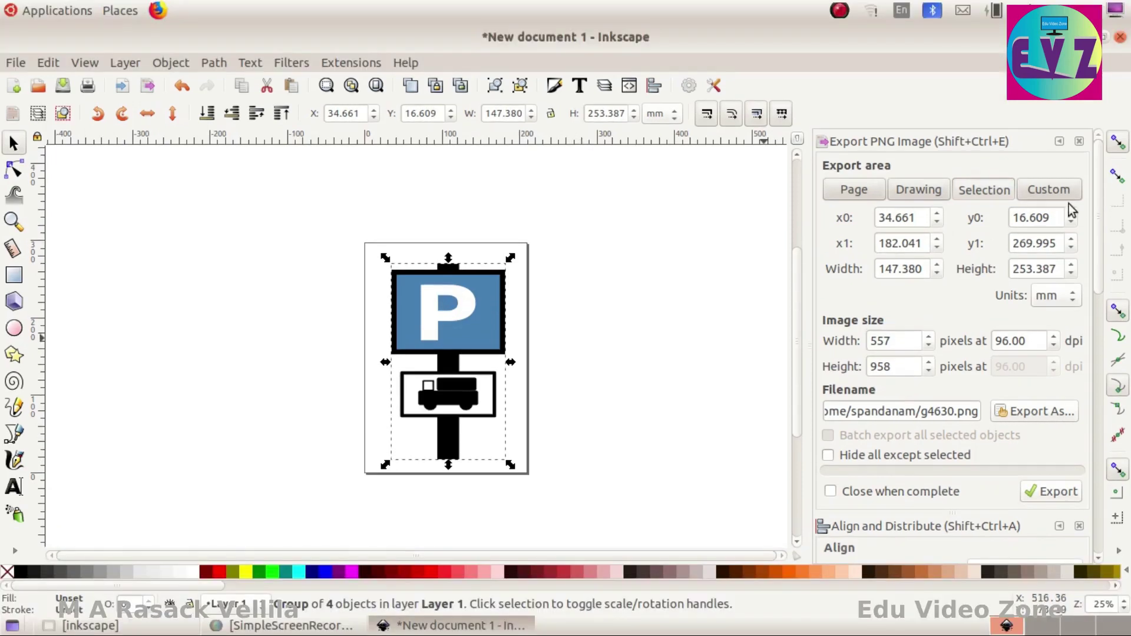
{"action": "left_click", "coordinate": [1058, 211]}
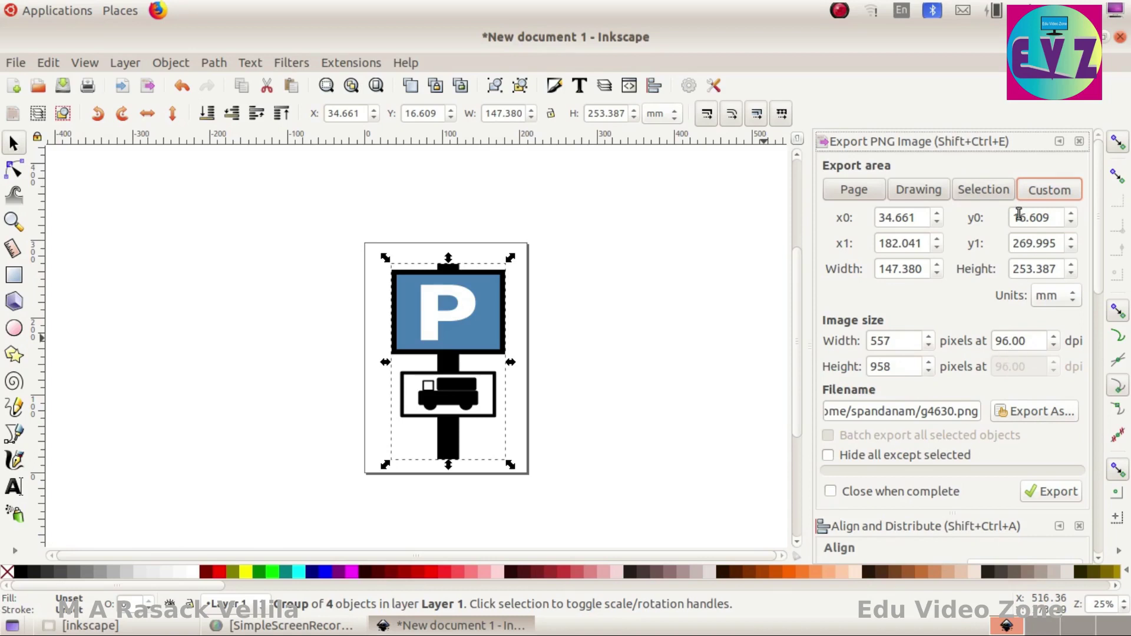
{"action": "left_click", "coordinate": [983, 197]}
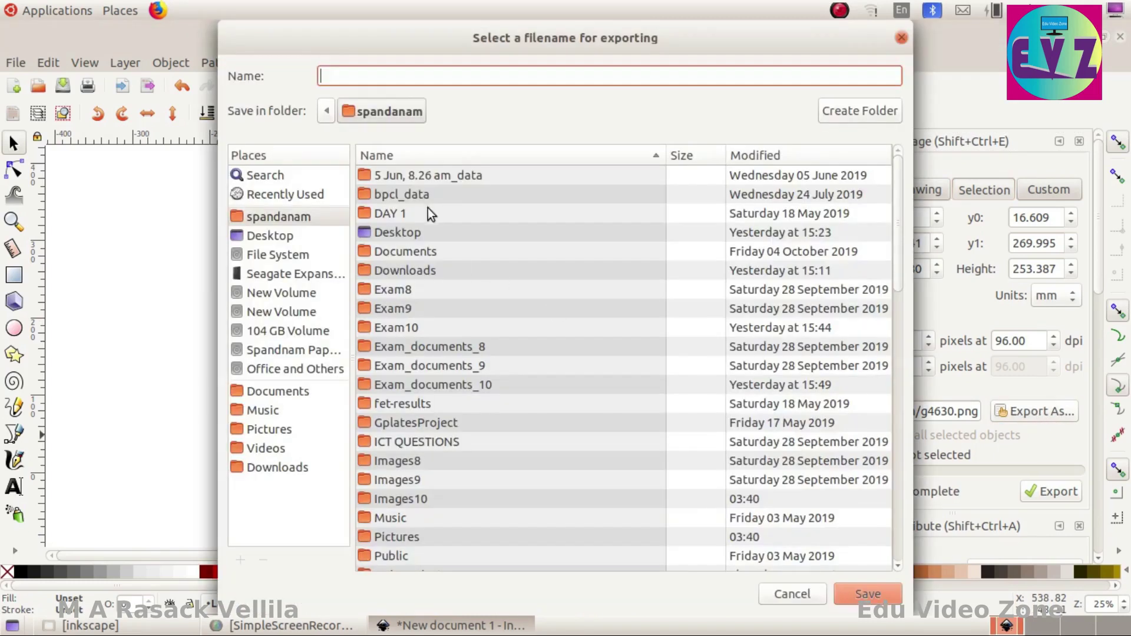
Export the selected sign as a PNG named 12324-4 into the Exam10 folder.
{"action": "double_click", "coordinate": [397, 327]}
{"action": "left_click", "coordinate": [365, 76]}
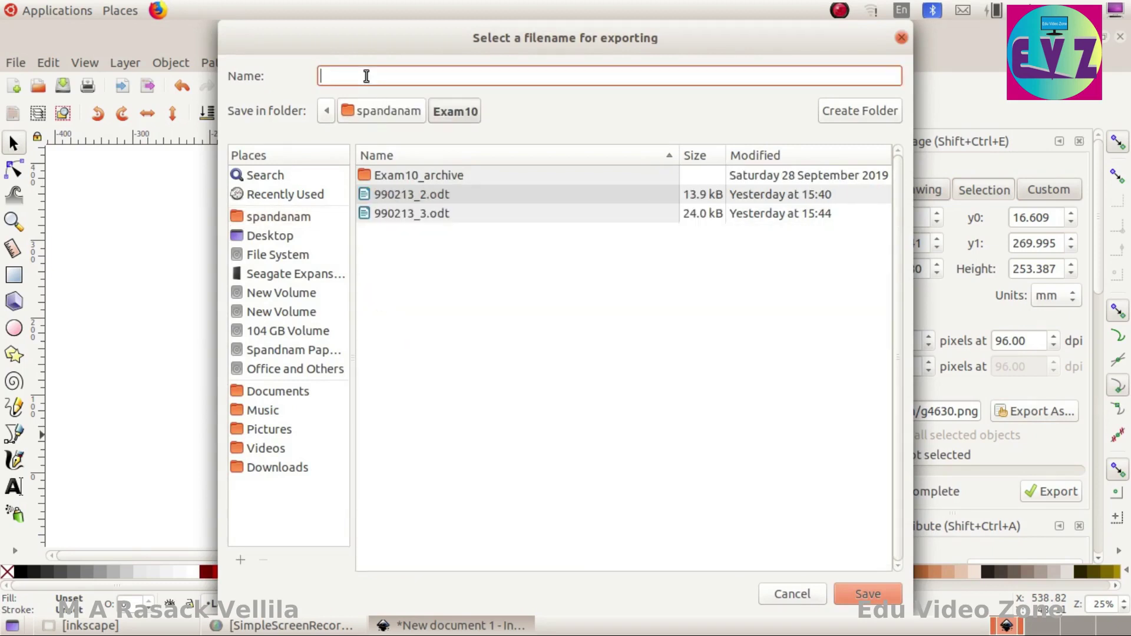
{"action": "type", "text": "12324-4"}
{"action": "left_click", "coordinate": [860, 596]}
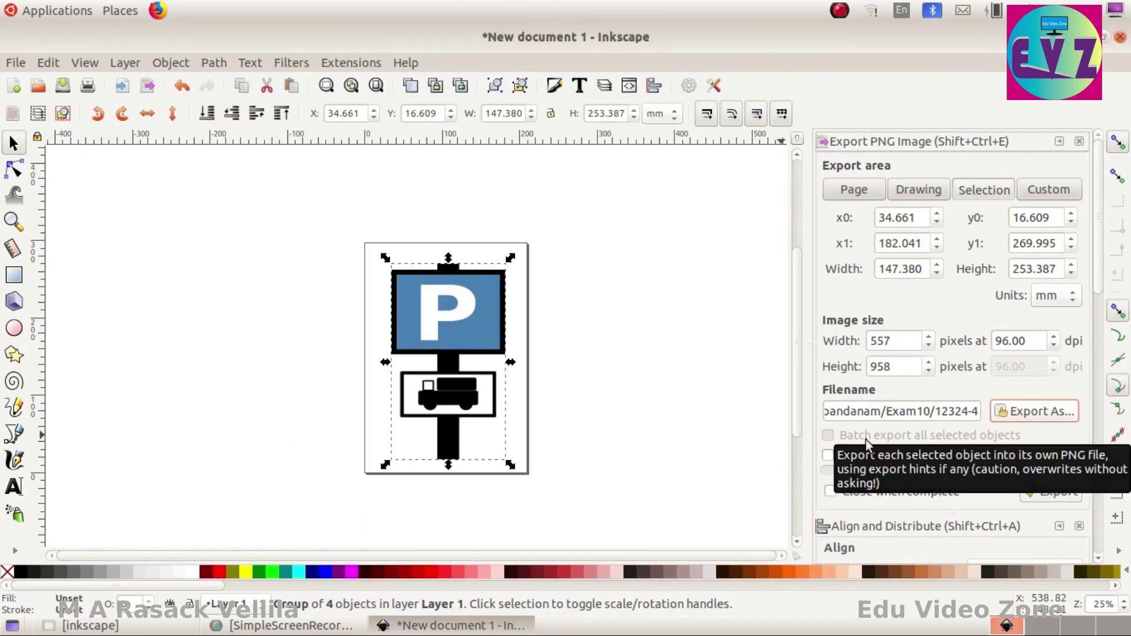
{"action": "left_click", "coordinate": [1055, 495]}
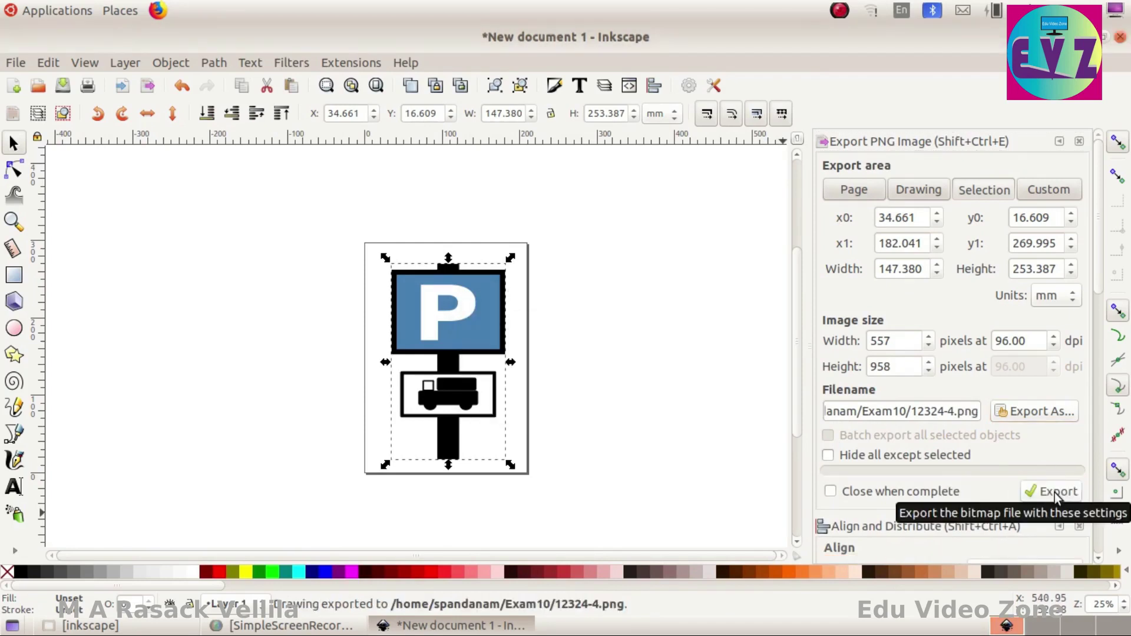
Minimize Inkscape and open the exported 12324-4.png from the Exam10 folder in Home to check it.
{"action": "left_click", "coordinate": [1088, 37]}
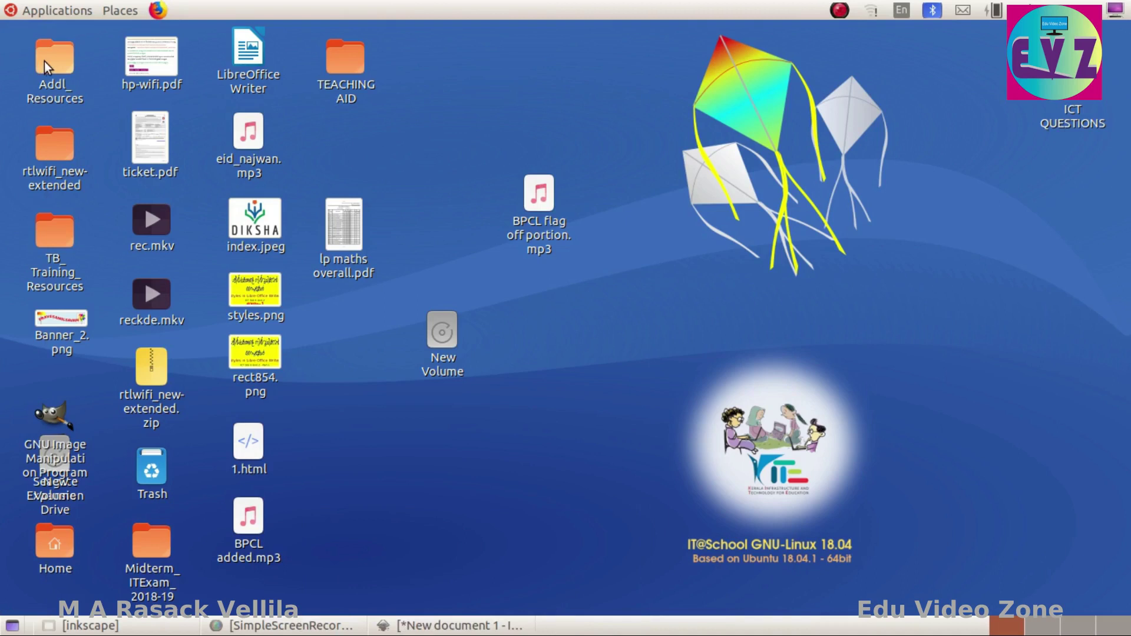
{"action": "double_click", "coordinate": [65, 557]}
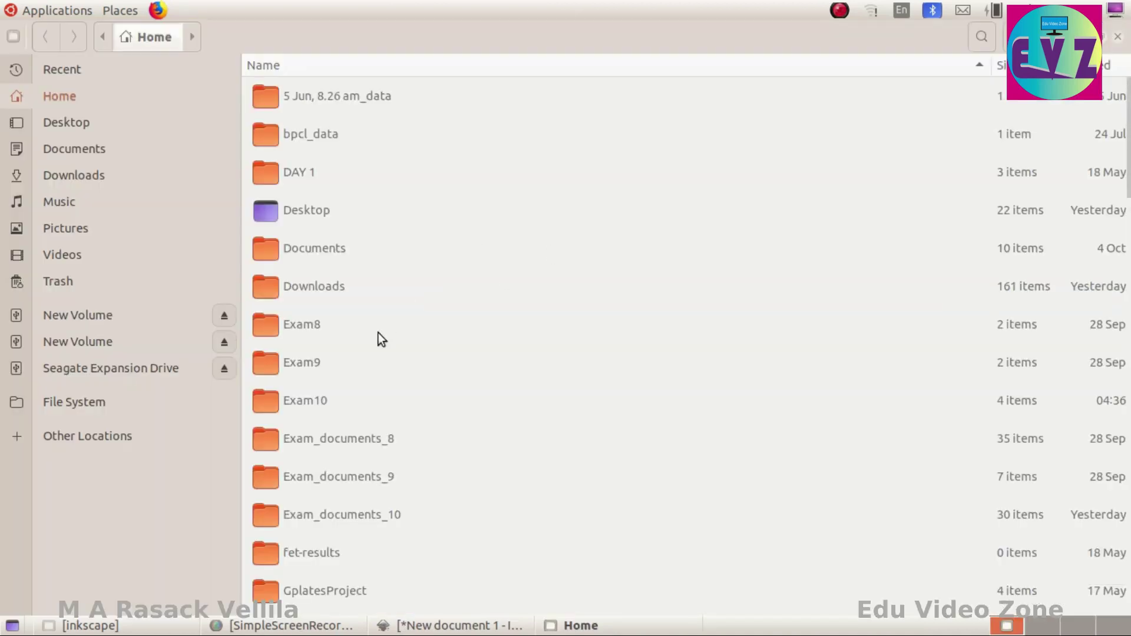
{"action": "double_click", "coordinate": [311, 400]}
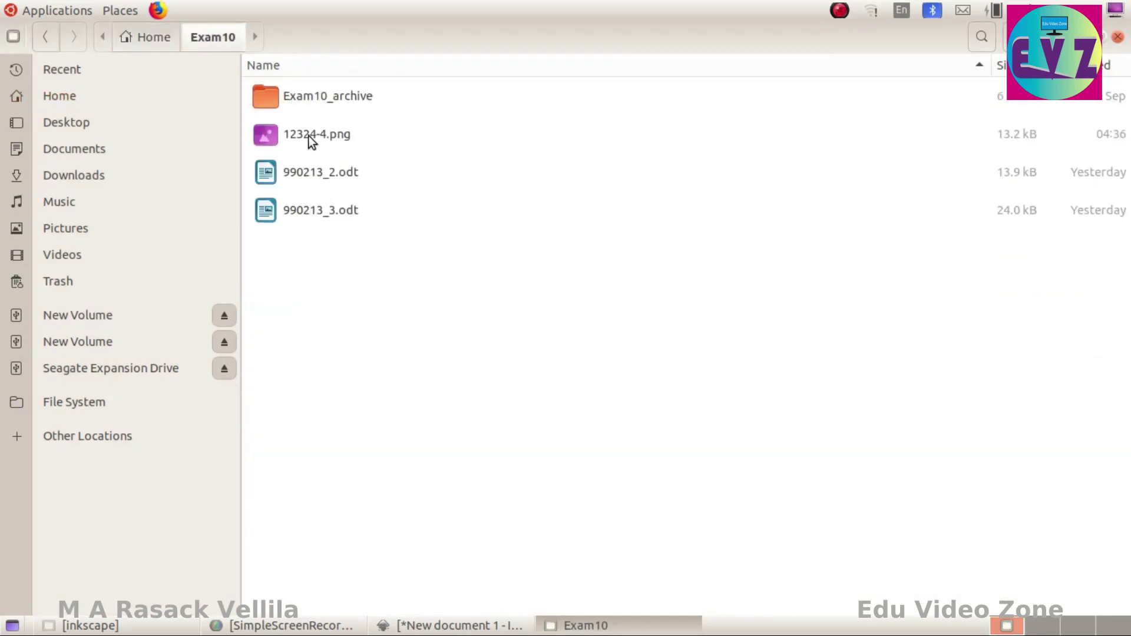
{"action": "double_click", "coordinate": [311, 140]}
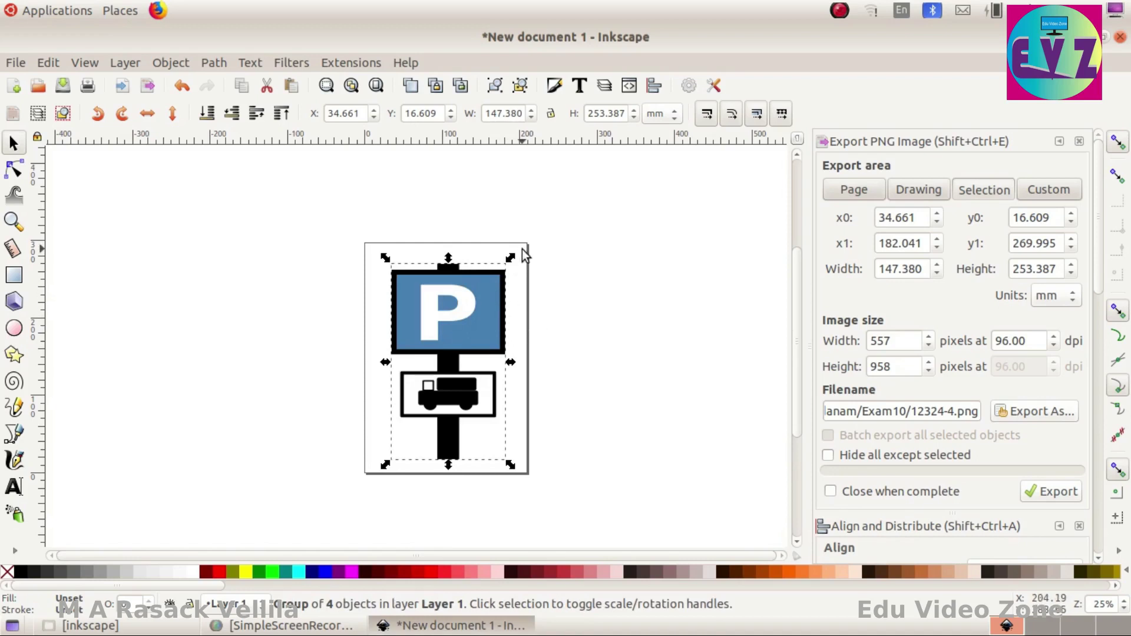
{"action": "left_click_drag", "start_coordinate": [511, 260], "coordinate": [510, 260]}
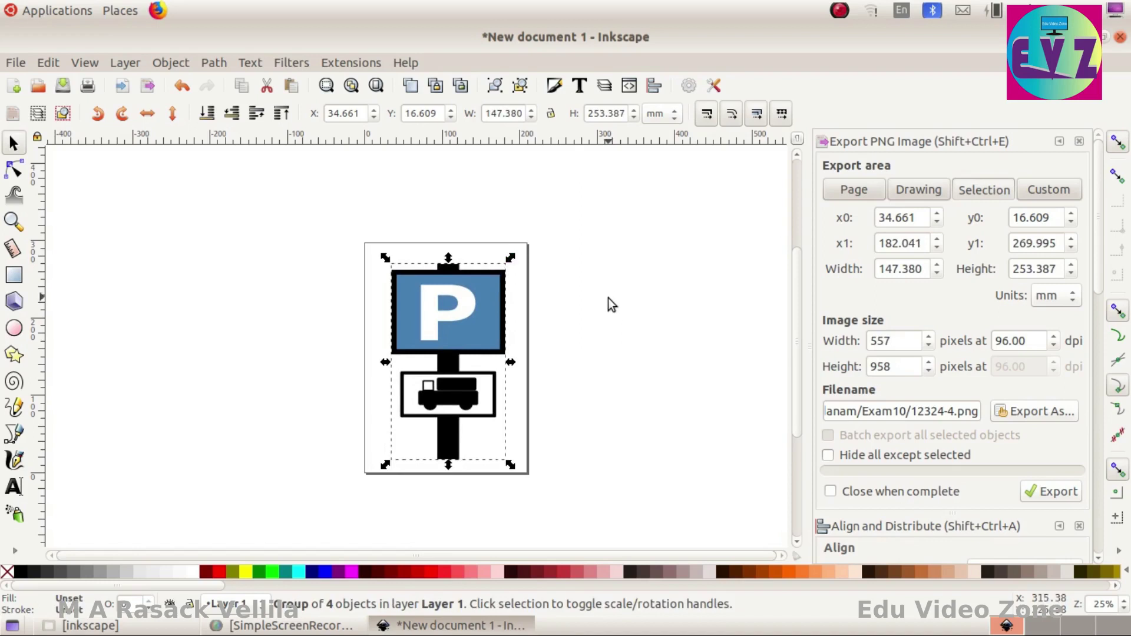